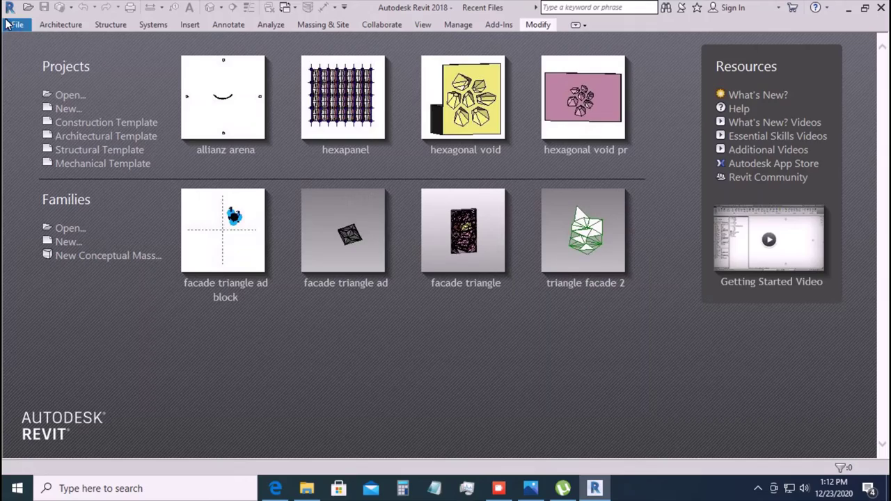
- Start a new family from the Metric Generic Model Adaptive.rft template
left_click(12, 24)
mouse_move(46, 74)
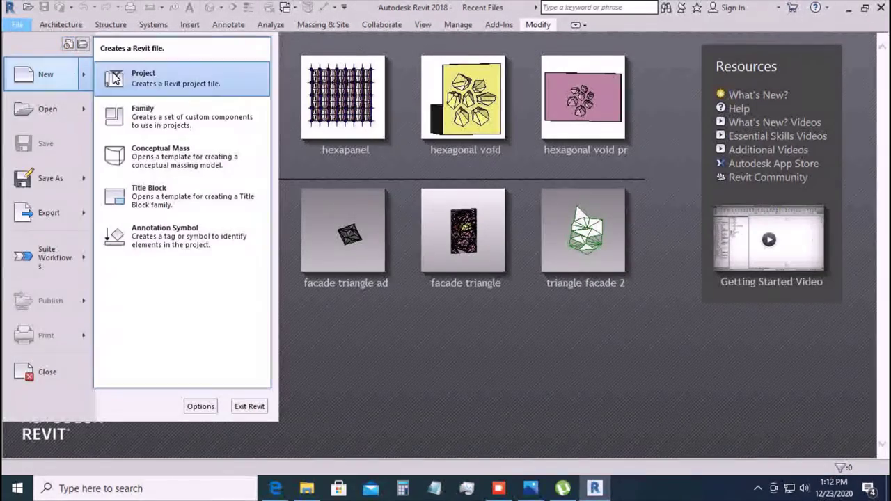
left_click(182, 116)
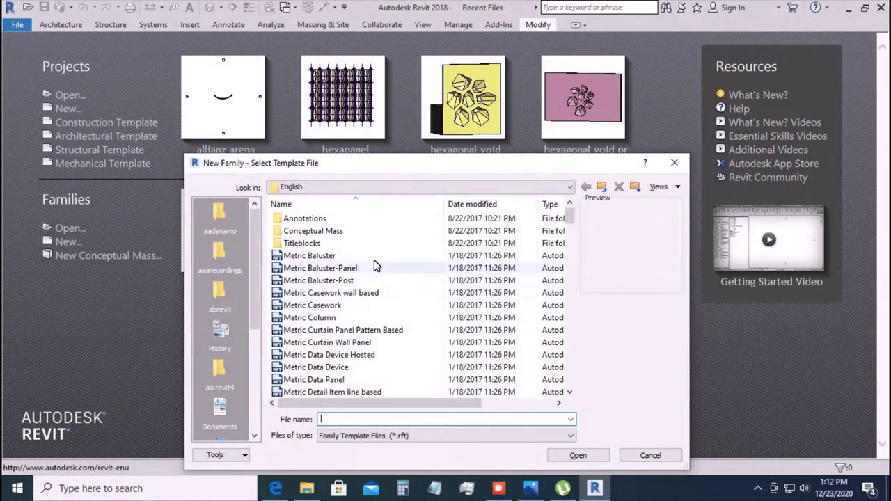
scroll(373, 268, "down", 4)
scroll(374, 272, "down", 3)
scroll(374, 278, "down", 2)
left_click(374, 280)
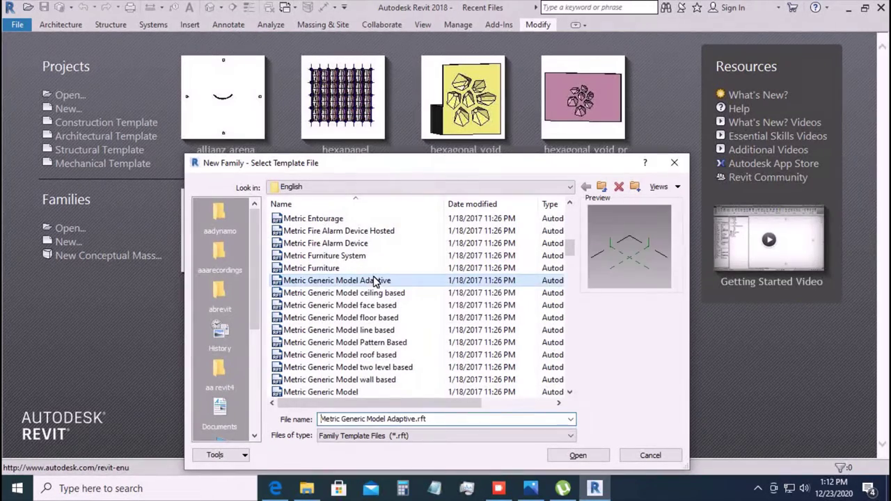
left_click(575, 456)
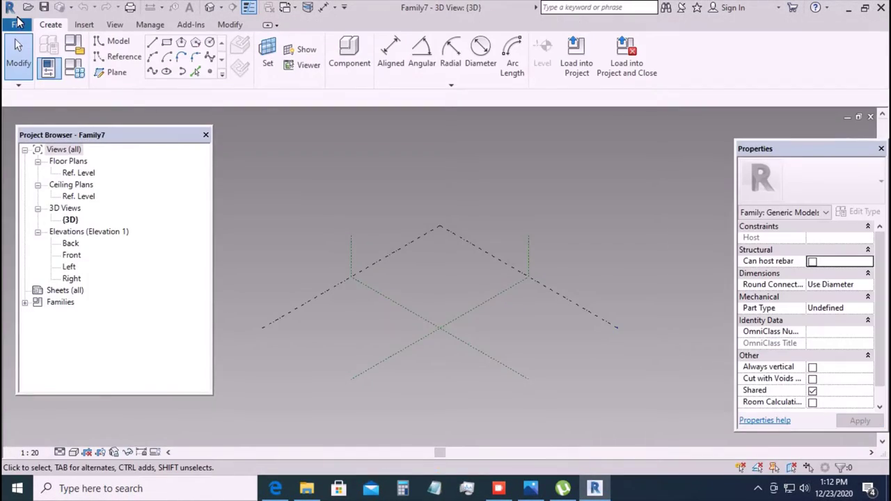
- Save the family as 'triangular facade block'
left_click(17, 24)
mouse_move(49, 178)
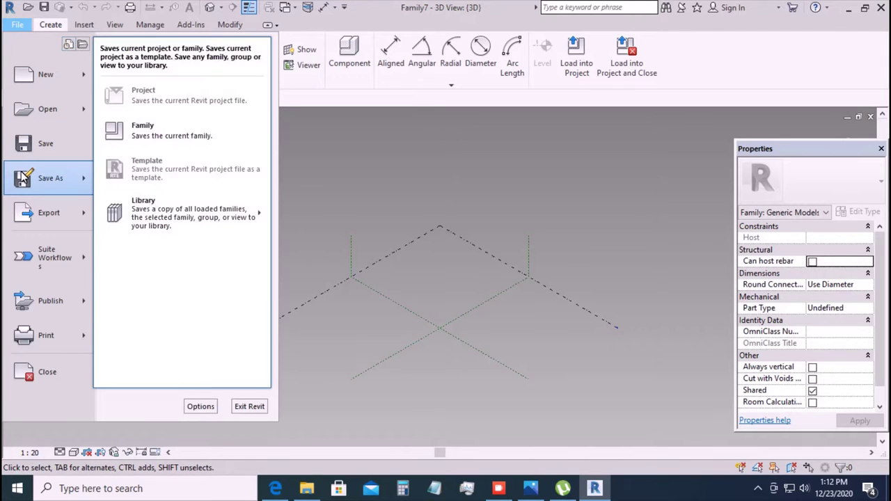
left_click(155, 116)
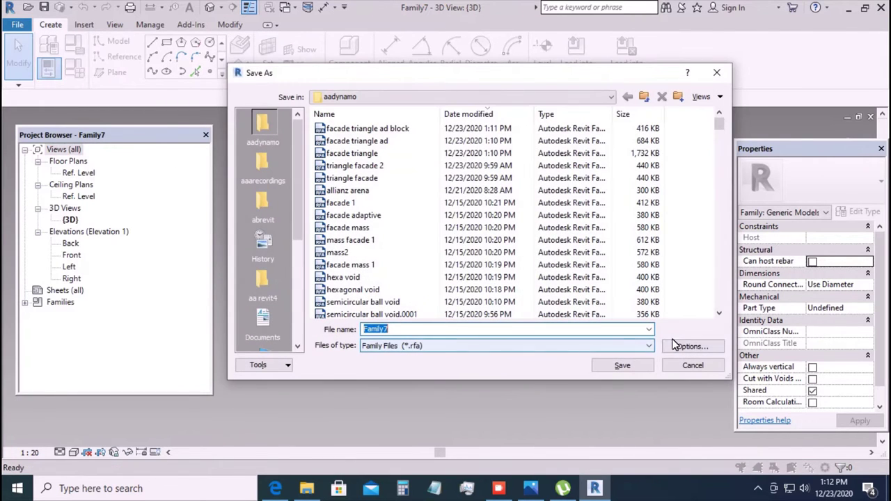
left_click(674, 345)
left_click(487, 318)
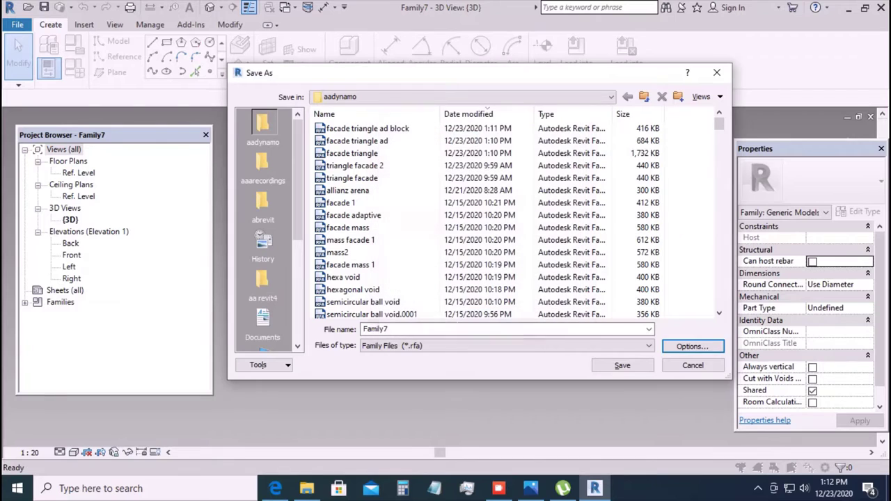
type("trian")
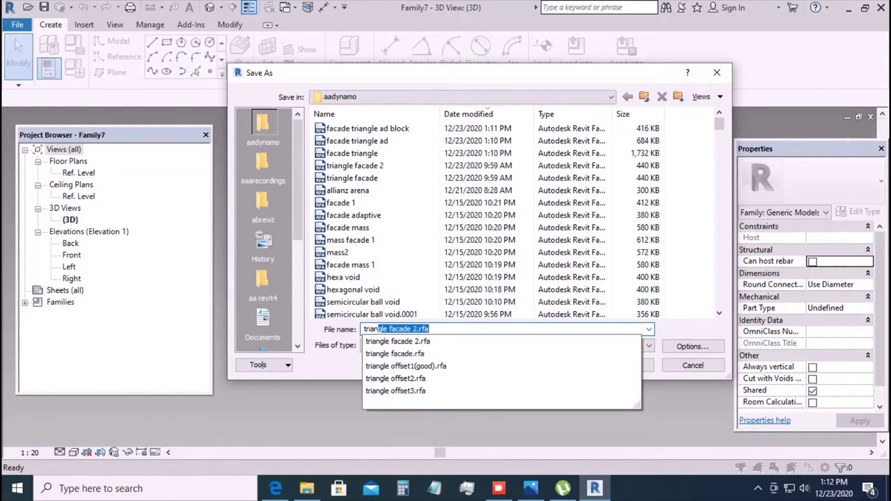
type("gular facade block")
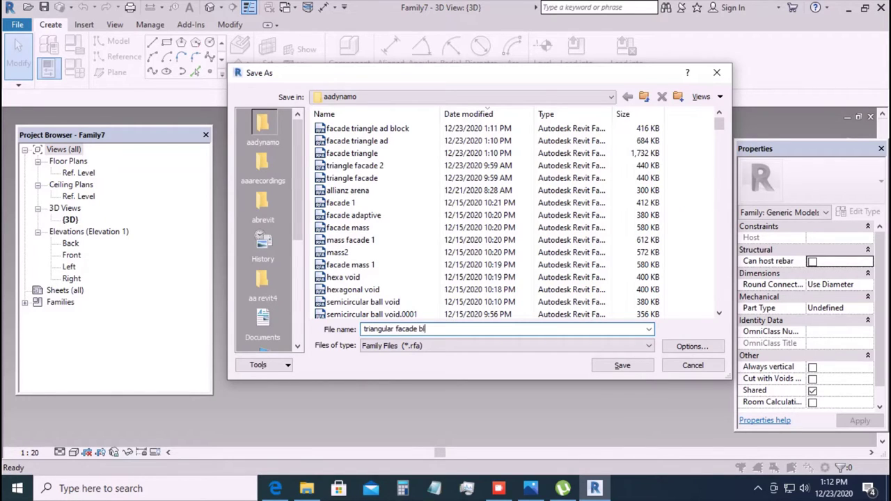
left_click(598, 365)
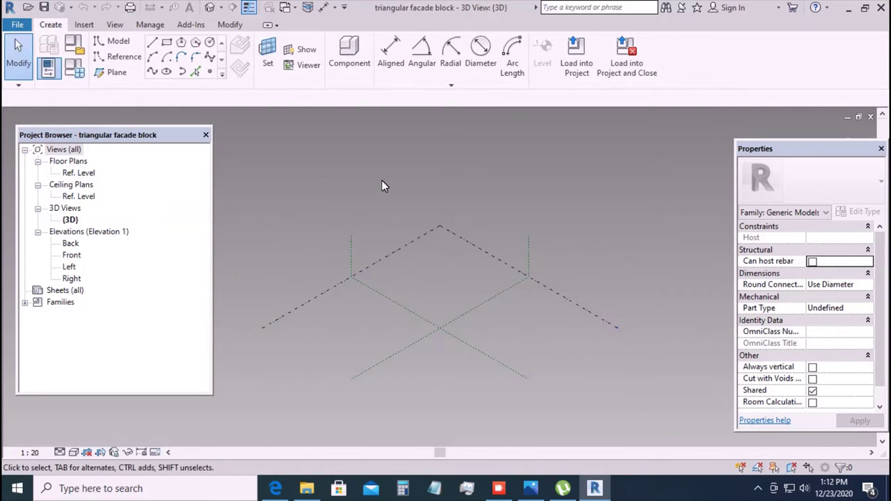
- Place three reference points close together near the centre of the level
scroll(382, 186, "down", 2)
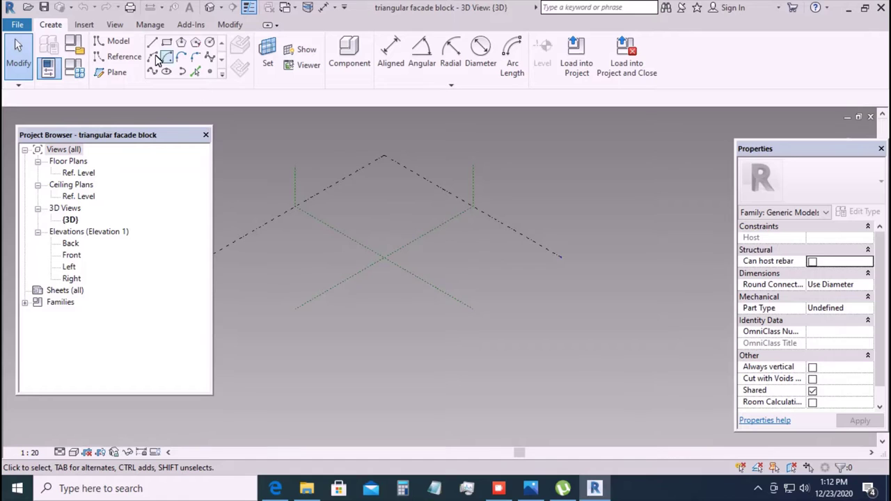
left_click(119, 56)
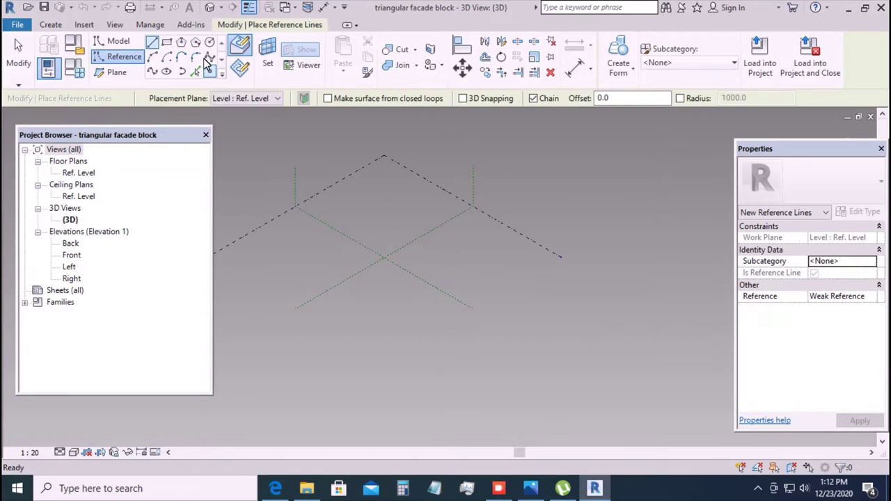
left_click(209, 72)
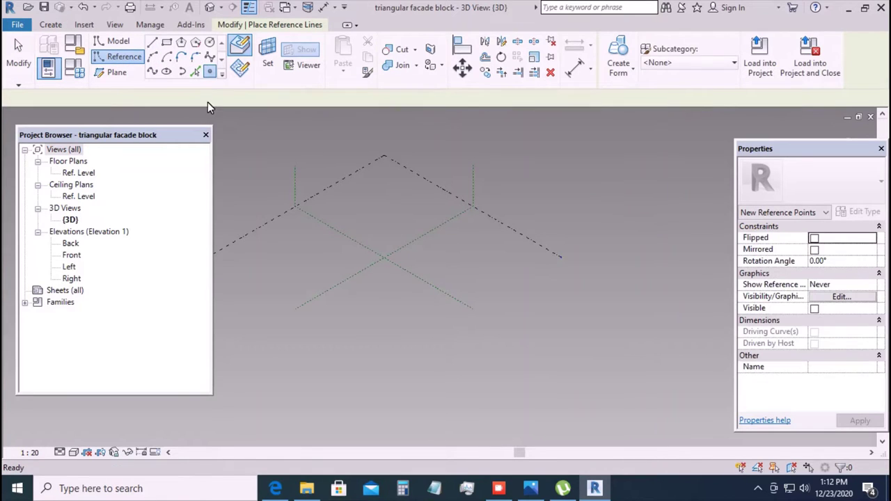
left_click(441, 254)
left_click(447, 241)
left_click(457, 253)
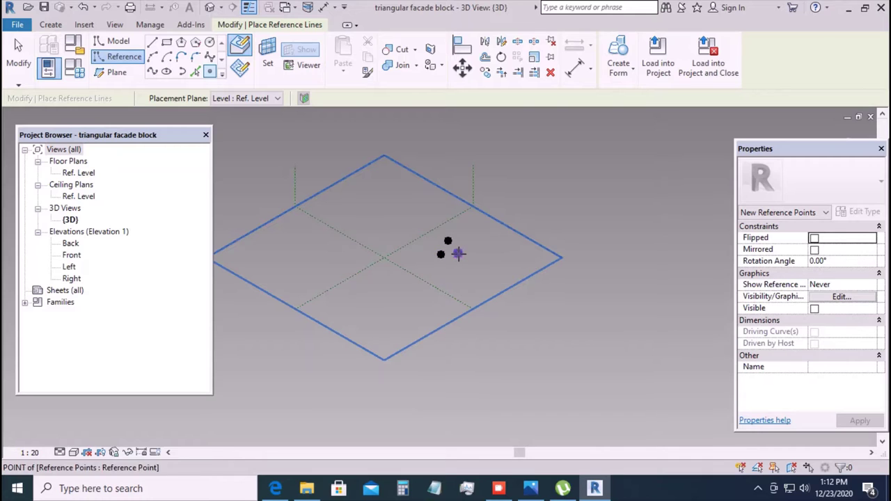
left_click(19, 55)
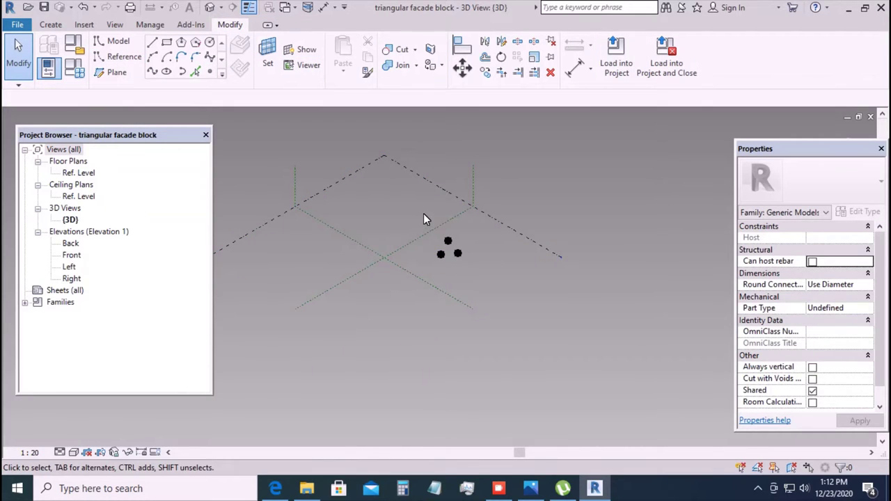
- Convert the three reference points into adaptive points 1–3
left_click_drag(430, 220, 468, 272)
left_click(623, 55)
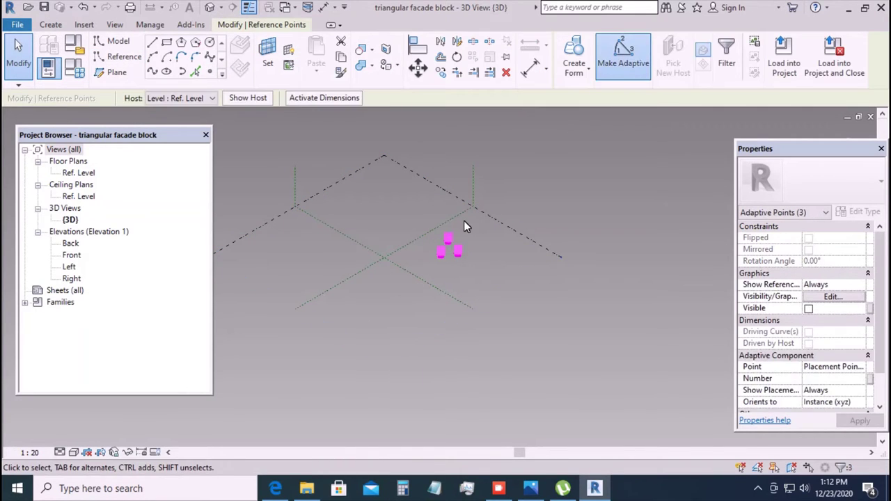
scroll(463, 221, "up", 2)
scroll(431, 247, "up", 2)
scroll(472, 268, "up", 2)
scroll(487, 263, "up", 1)
left_click(487, 263)
- Draw reference lines between adaptive points 1–2, 2–3 and 1–3, closing the triangle
left_click_drag(374, 211, 437, 335)
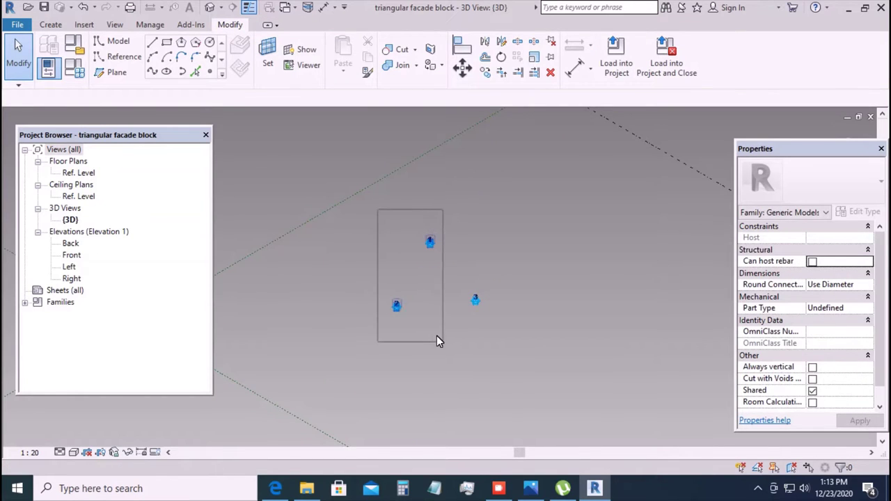
left_click(151, 71)
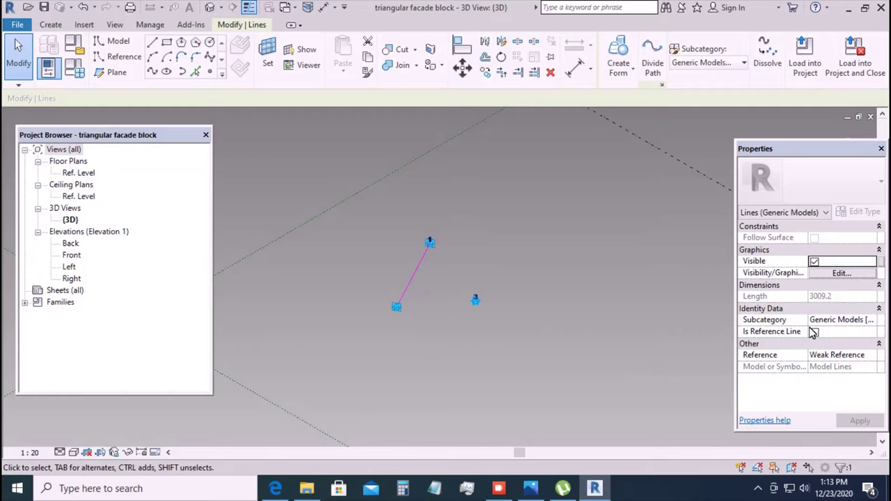
left_click(813, 332)
left_click_drag(363, 268, 508, 331)
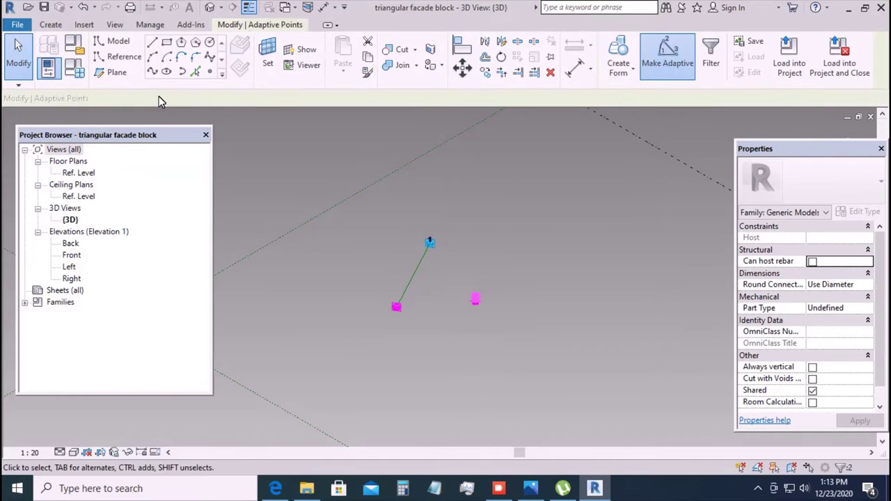
left_click(152, 70)
left_click(812, 331)
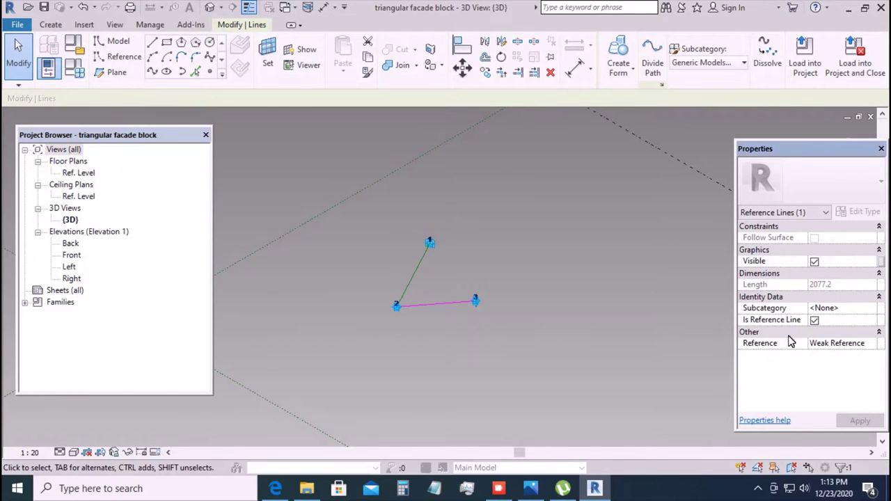
left_click_drag(415, 203, 502, 312)
left_click(153, 71)
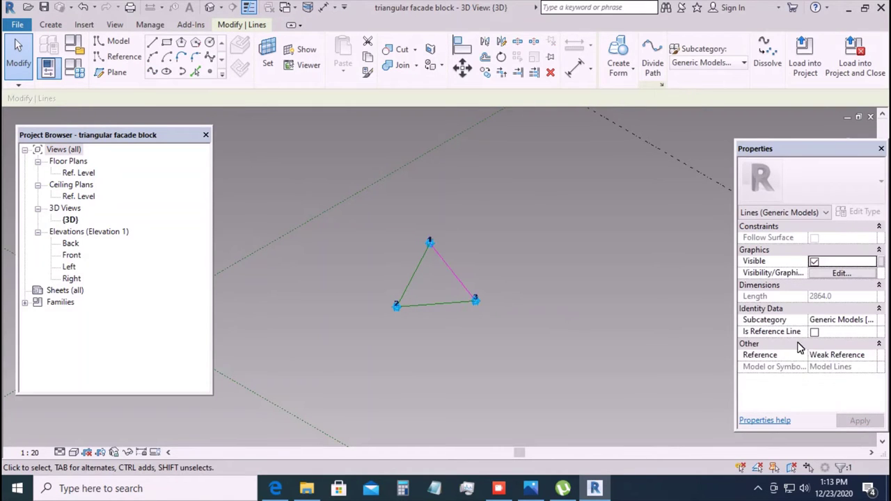
left_click(813, 332)
left_click(467, 350)
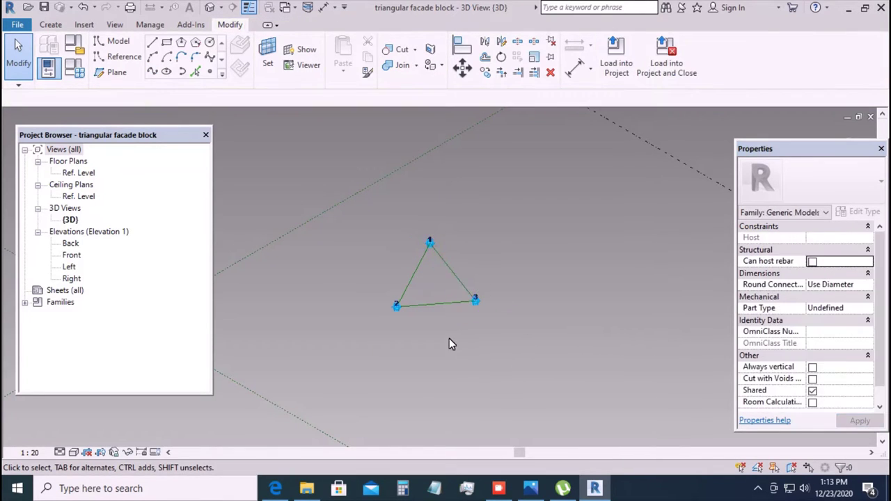
scroll(415, 309, "up", 2)
scroll(415, 305, "up", 2)
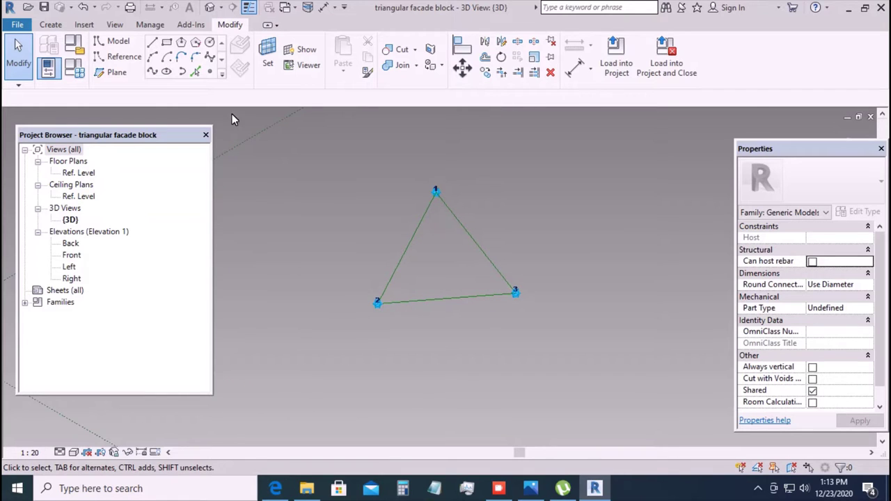
- Place reference points on the left, right and bottom edges, then delete the bottom one
left_click(118, 56)
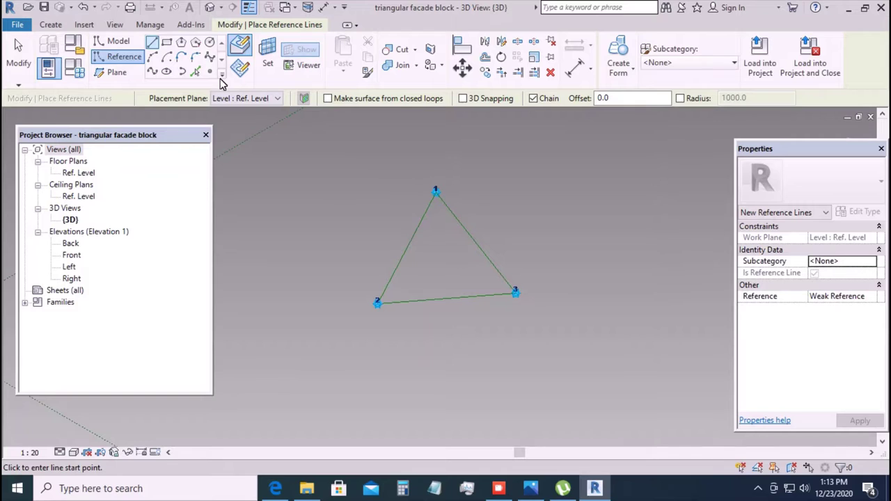
left_click(209, 72)
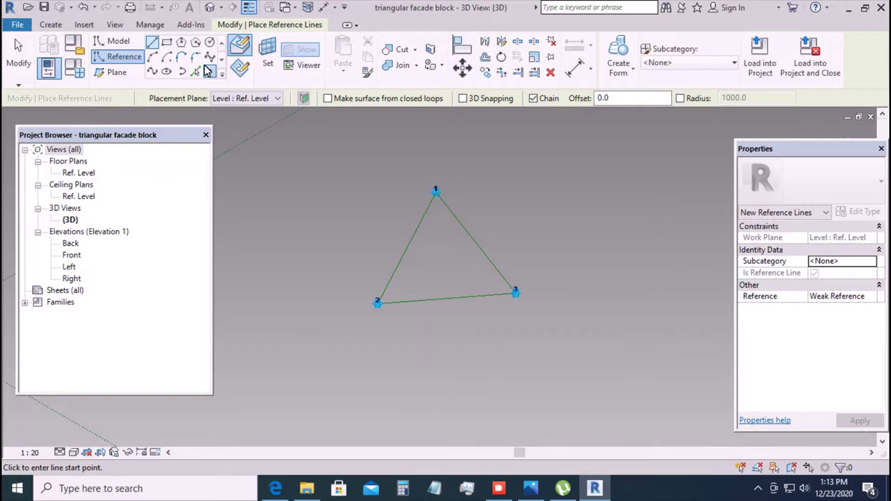
left_click(415, 234)
left_click(470, 236)
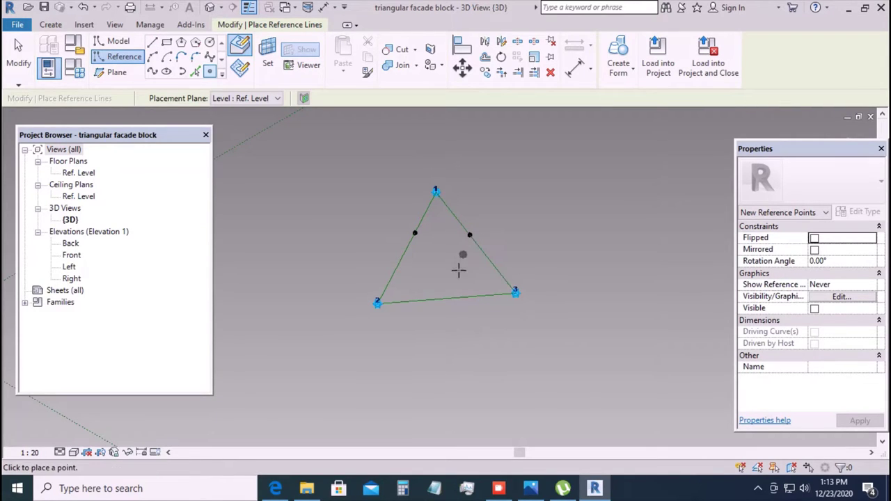
left_click(446, 298)
left_click(18, 54)
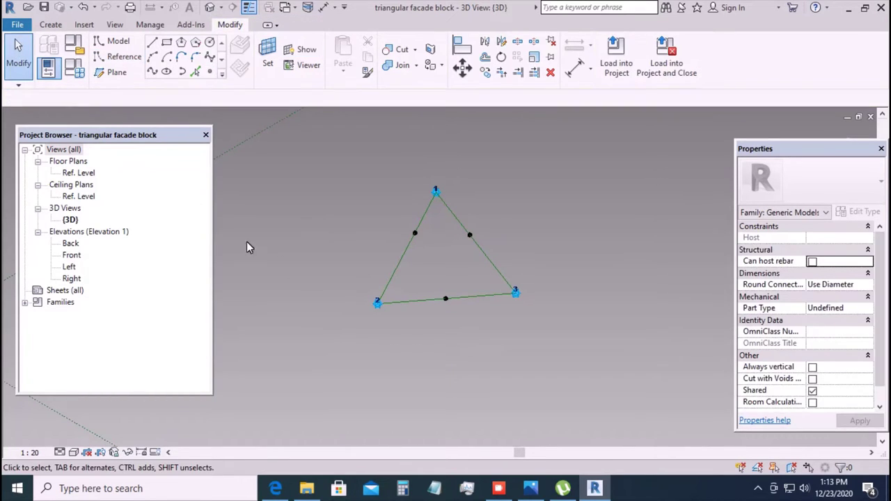
left_click(446, 299)
key("Delete")
- Draw a reference line from the left-edge point to adaptive point 3
left_click(418, 235)
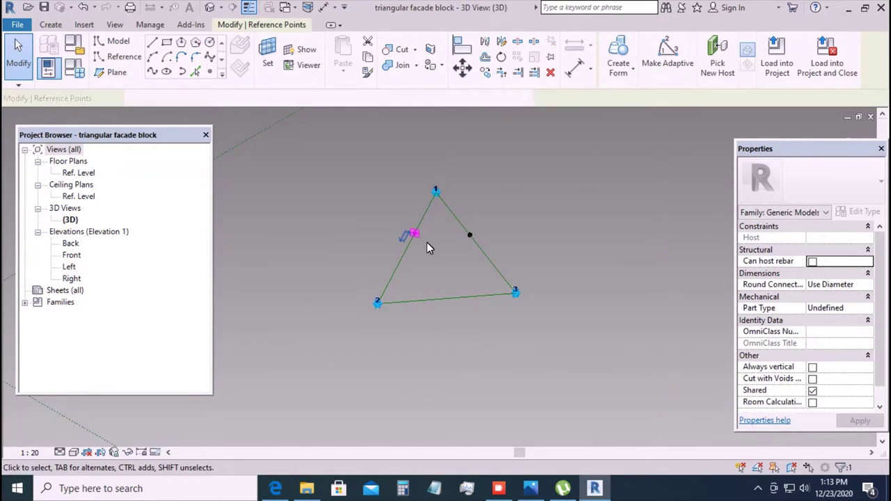
left_click(513, 291, "ctrl")
left_click(151, 73)
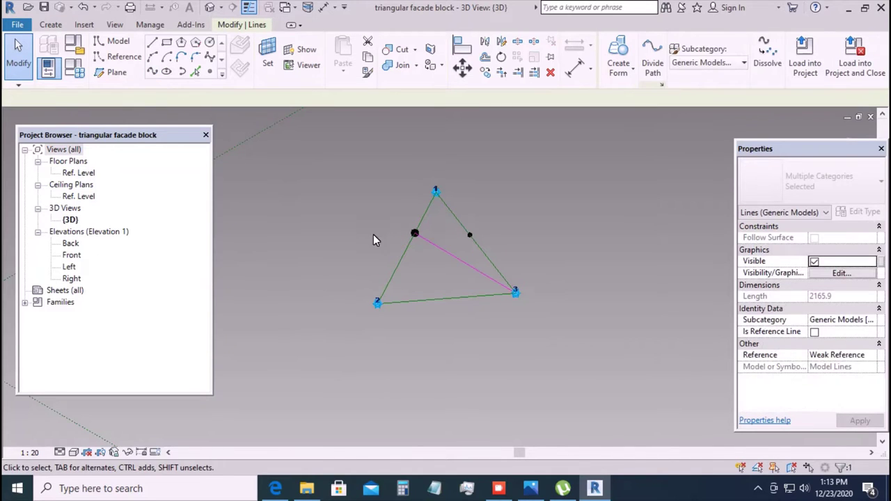
left_click(814, 332)
key("Escape")
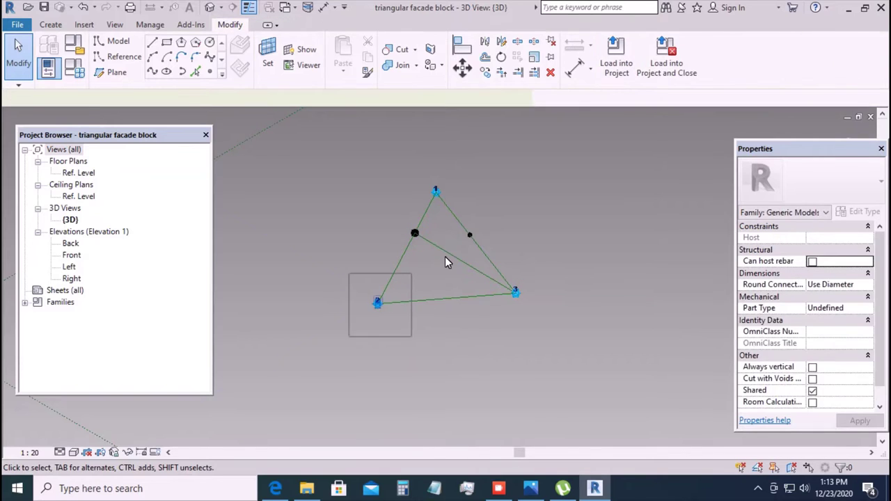
left_click_drag(446, 222, 494, 255, "ctrl")
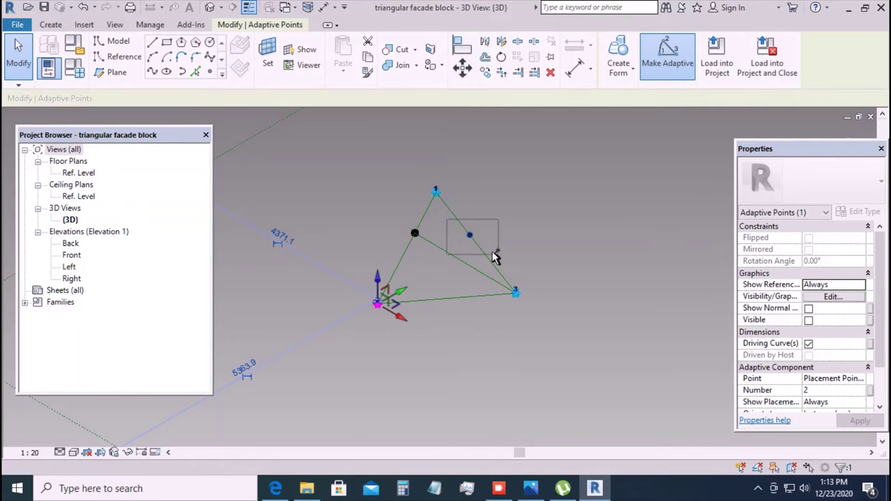
- Make a reference line joining point 2 and the right-edge midpoint
left_click(151, 72)
left_click(814, 332)
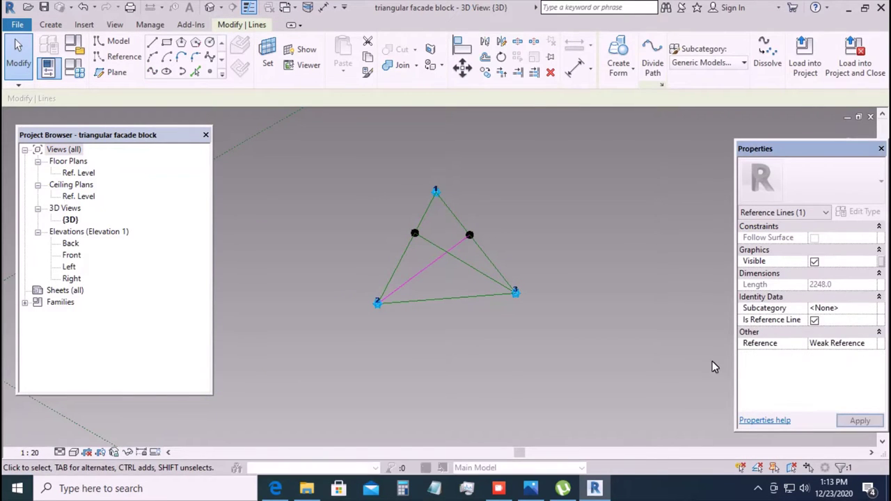
left_click(471, 341)
- Place a reference point on the new line and rehost it at the lines' intersection
left_click(120, 56)
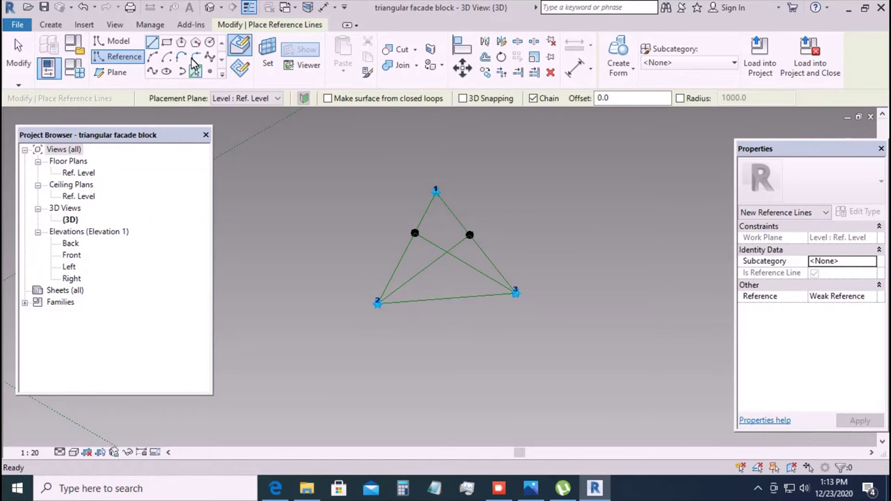
left_click(210, 72)
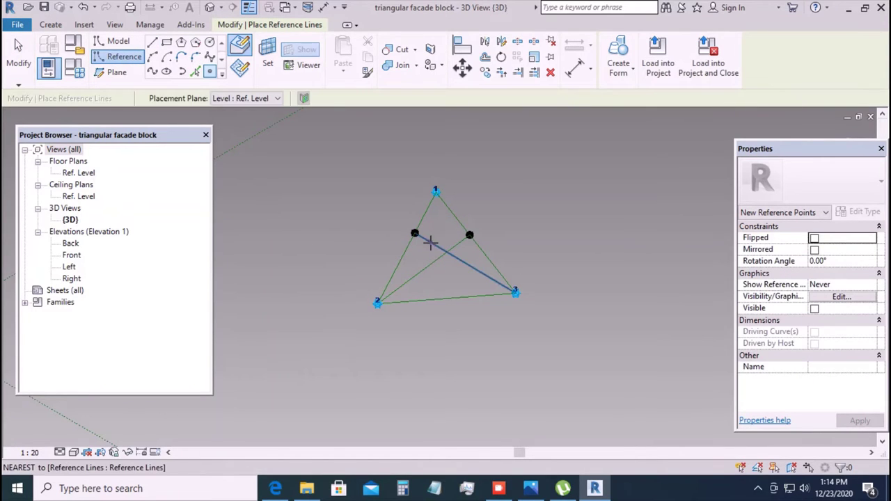
left_click(430, 242)
key("Escape")
key("Escape")
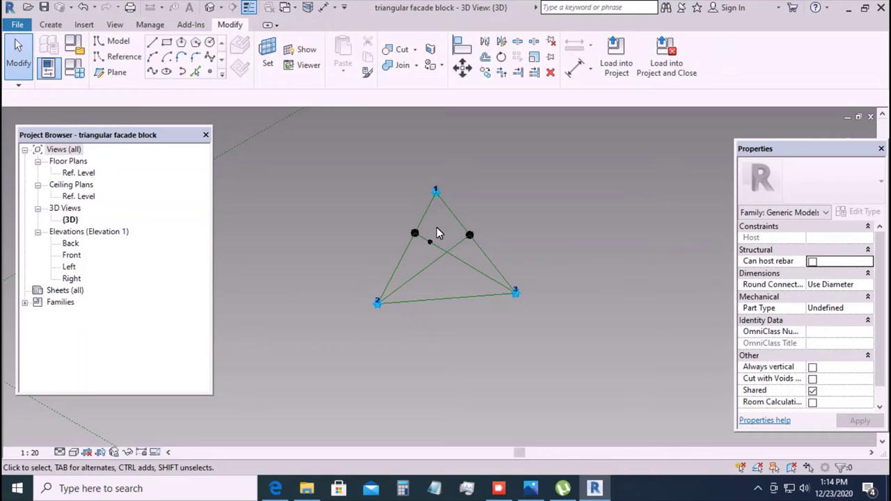
scroll(429, 237, "up", 2)
left_click(423, 246)
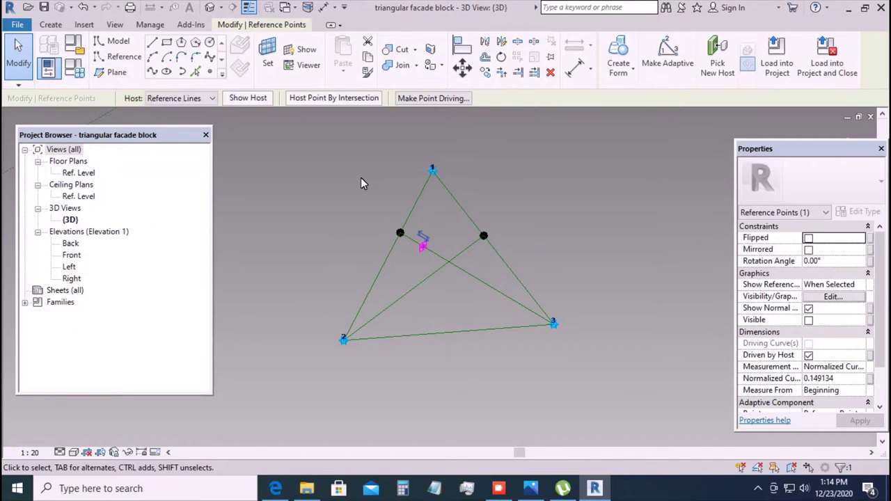
left_click(334, 98)
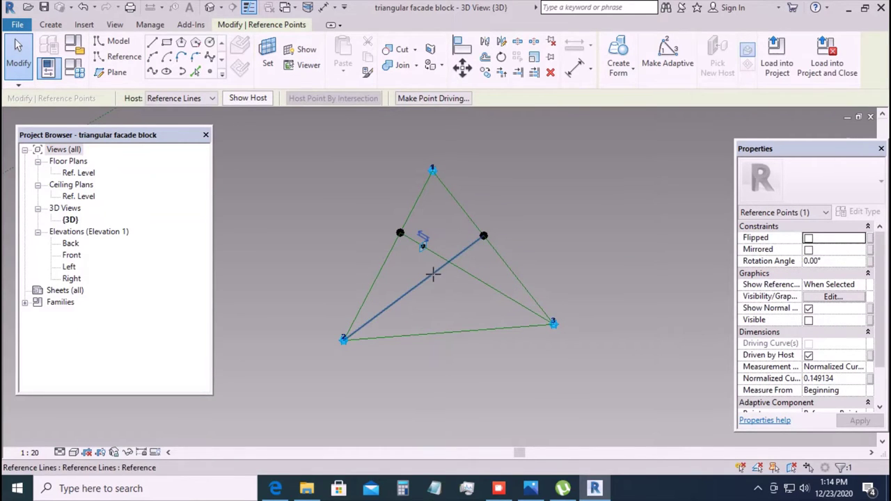
left_click(435, 274)
left_click(15, 52)
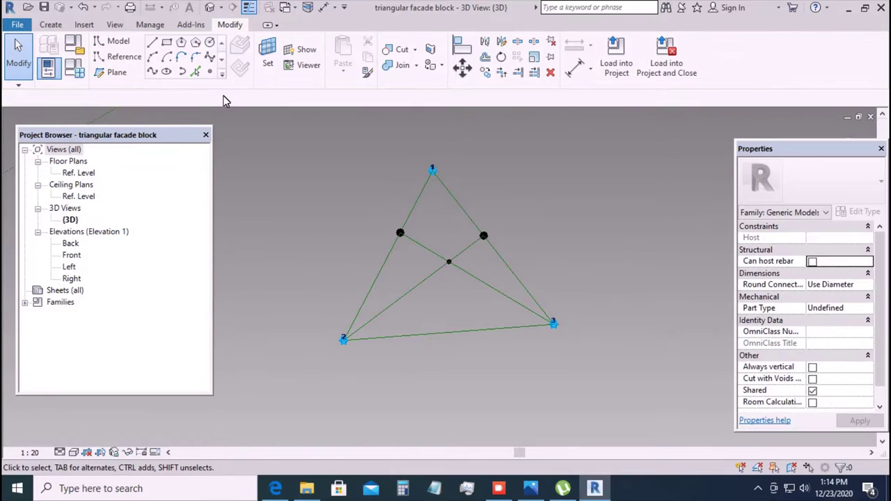
- Set the intersection point's plane as the work plane and display it
left_click(268, 59)
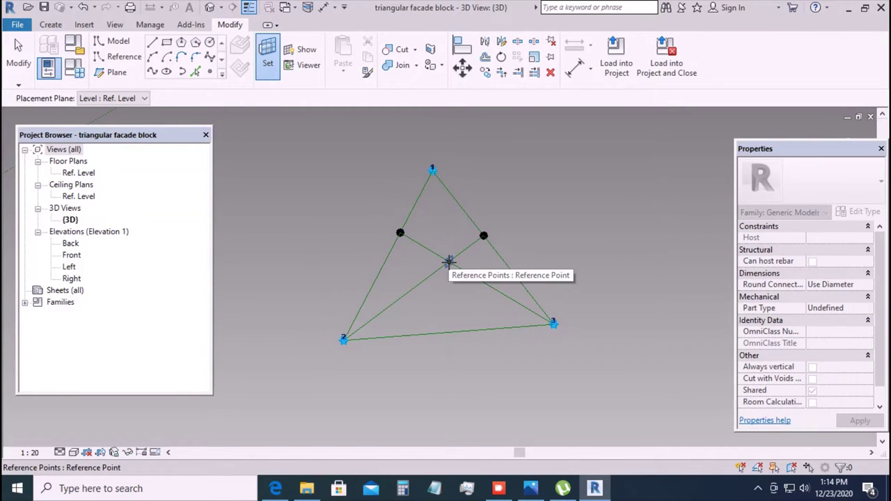
left_click(449, 262)
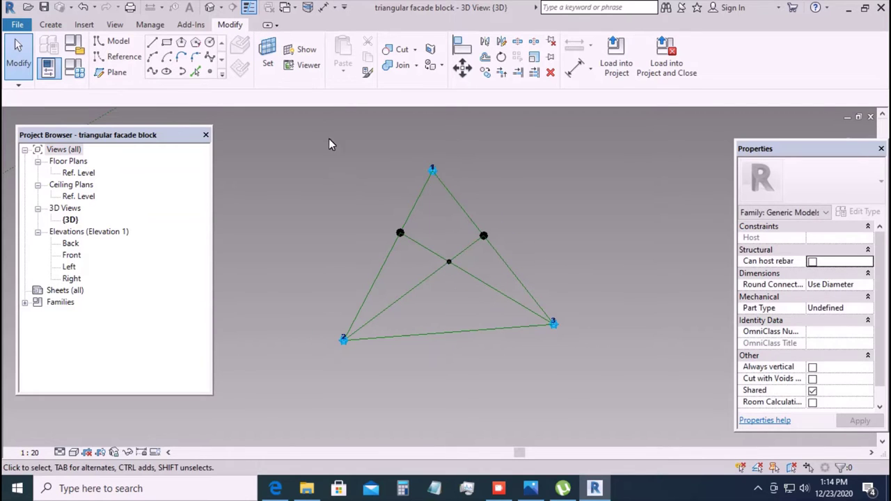
left_click(306, 50)
scroll(494, 247, "down", 3)
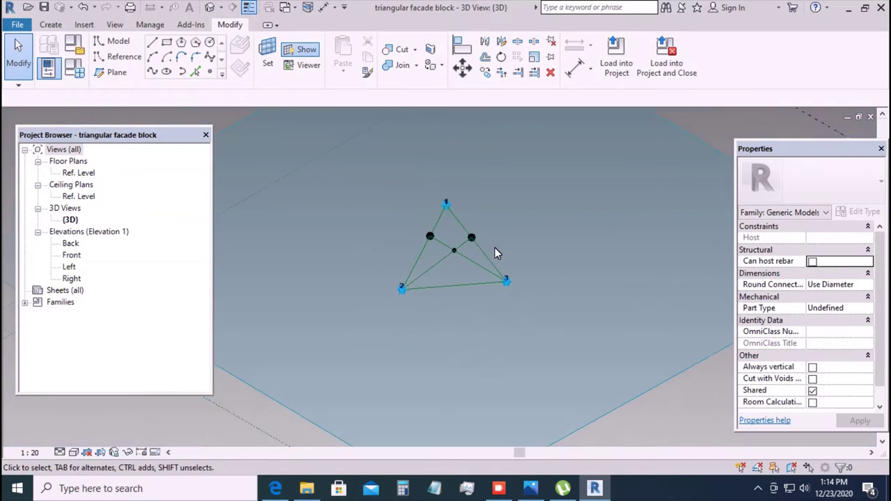
scroll(495, 248, "down", 2)
- Place a reference point at the triangle's centre intersection, then hide the work plane
left_click(124, 57)
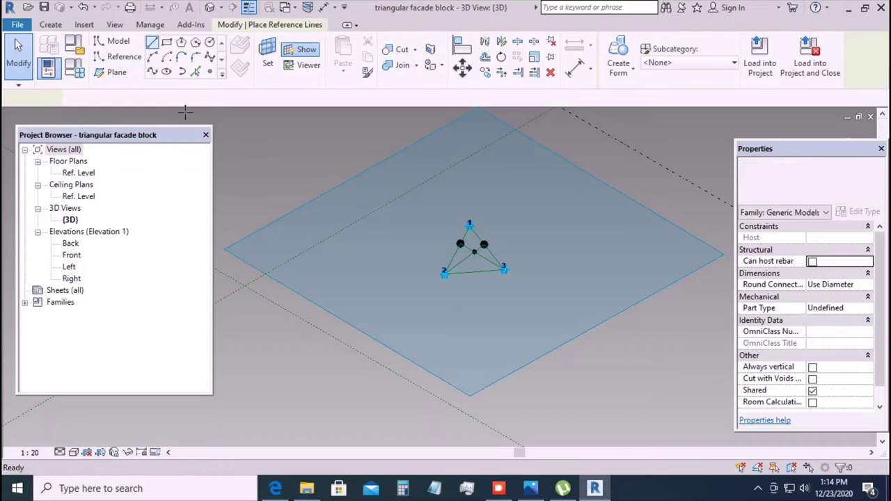
left_click(210, 72)
left_click(460, 243)
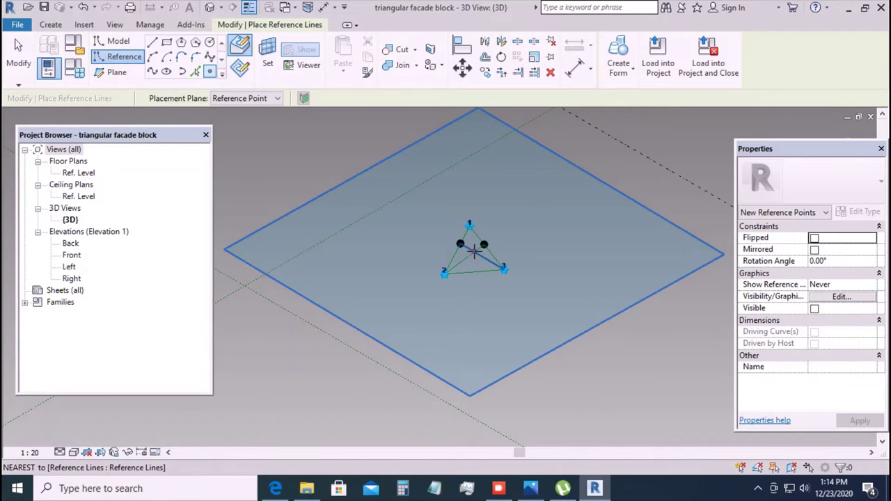
left_click(464, 259)
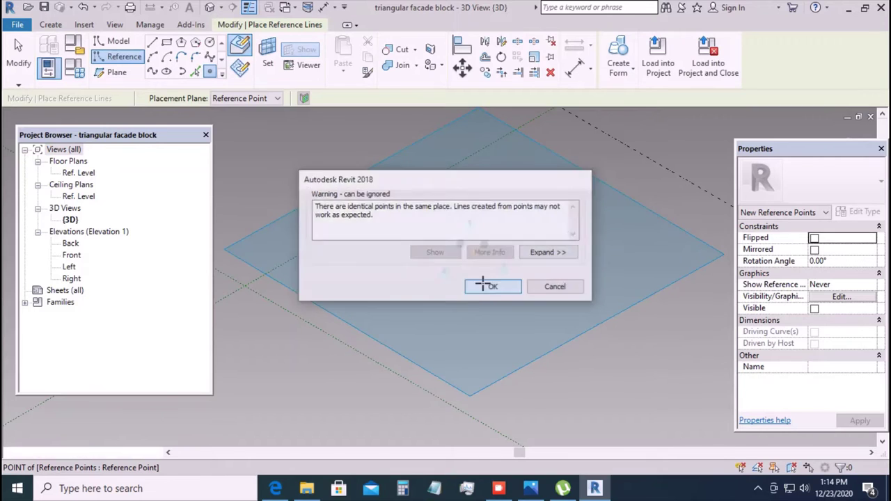
left_click(491, 286)
left_click(18, 54)
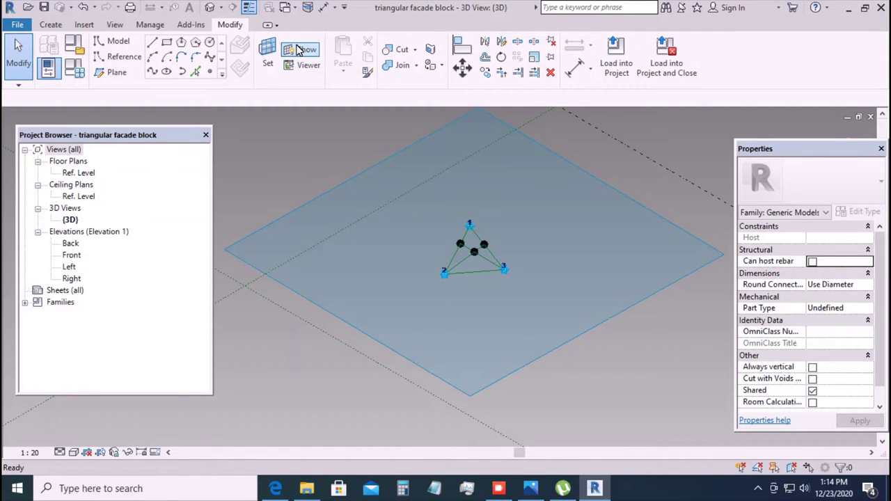
left_click(298, 51)
scroll(475, 238, "up", 2)
scroll(468, 247, "up", 2)
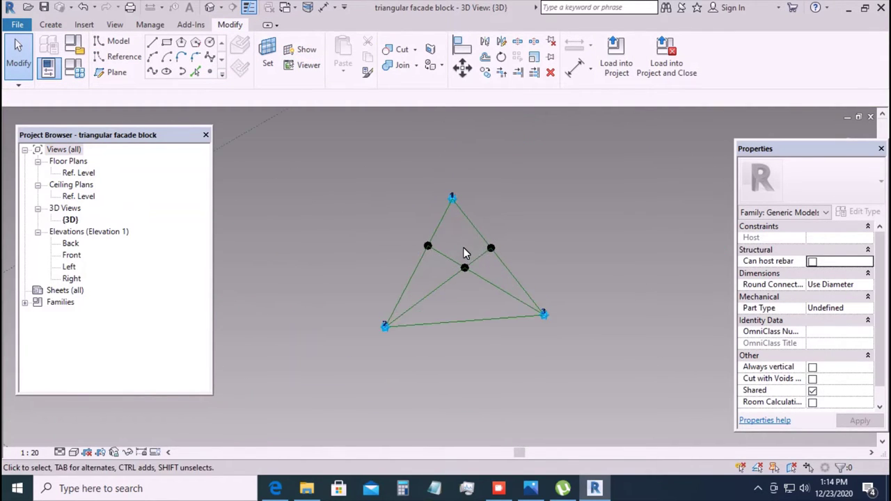
- Link the centre point's Offset to a new instance parameter named off1
left_click(463, 267)
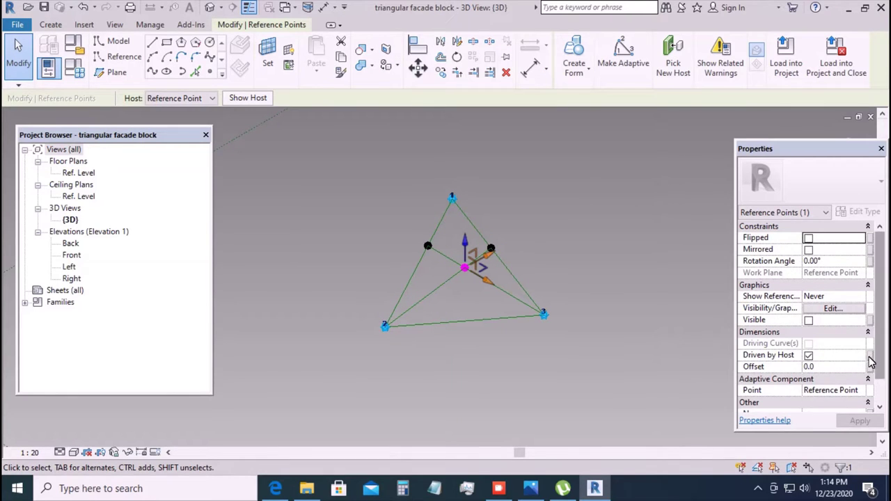
left_click(869, 366)
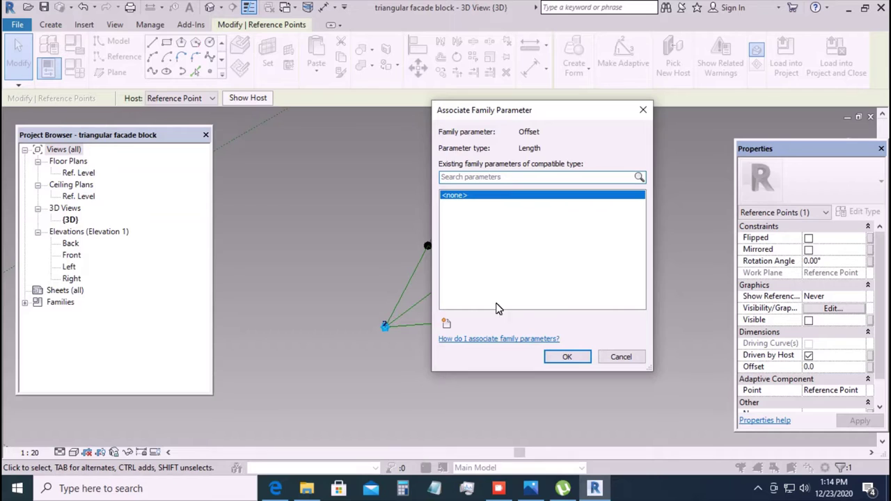
left_click(446, 323)
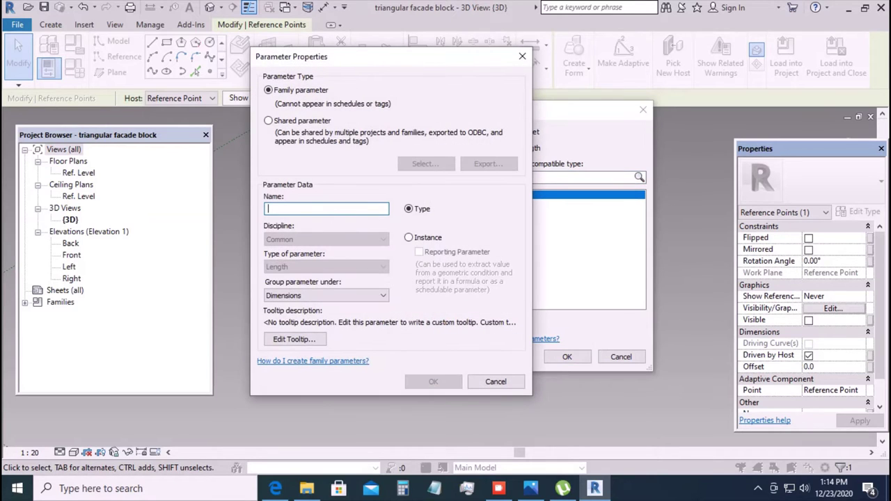
type("off1")
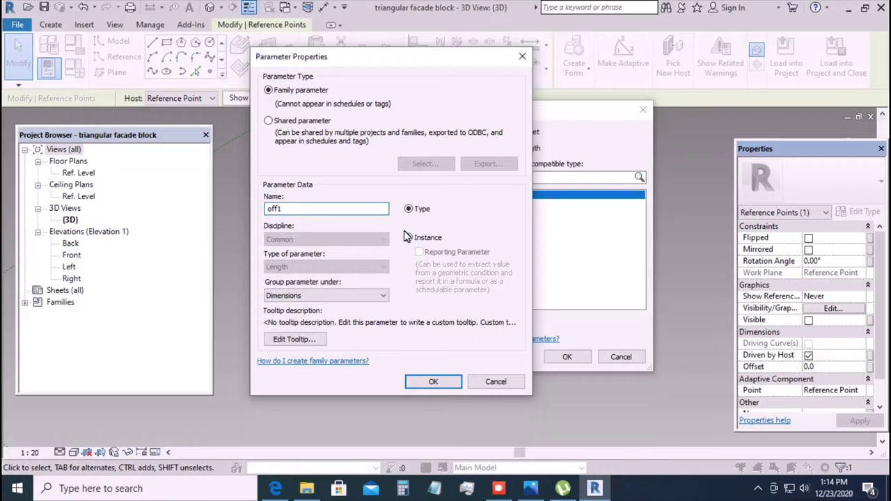
left_click(408, 237)
left_click(433, 381)
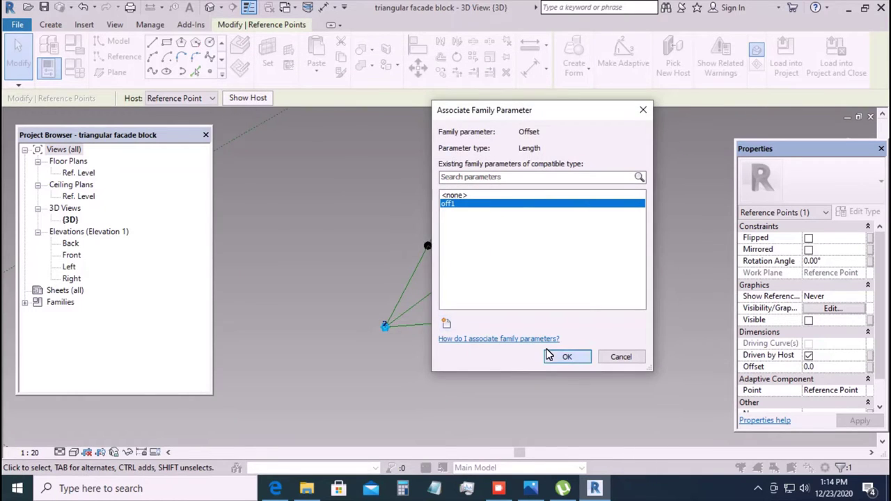
left_click(548, 356)
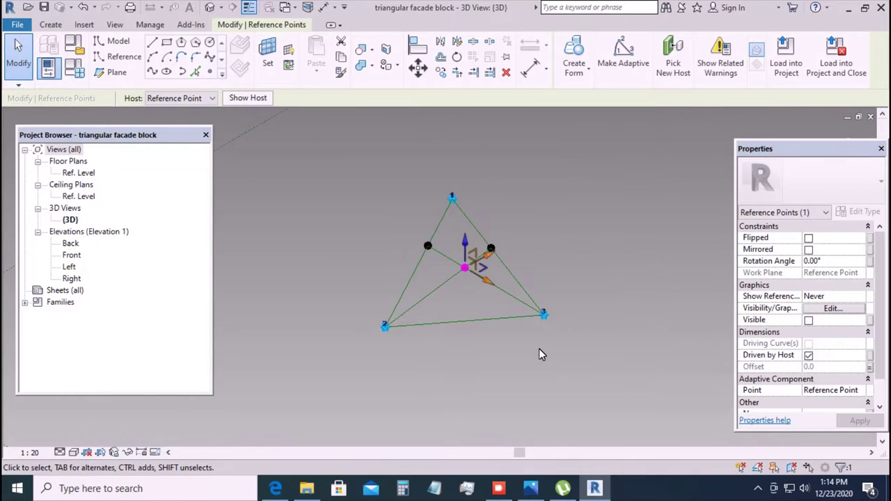
- Set off1 to 500 in Family Types
left_click(69, 67)
left_click(614, 181)
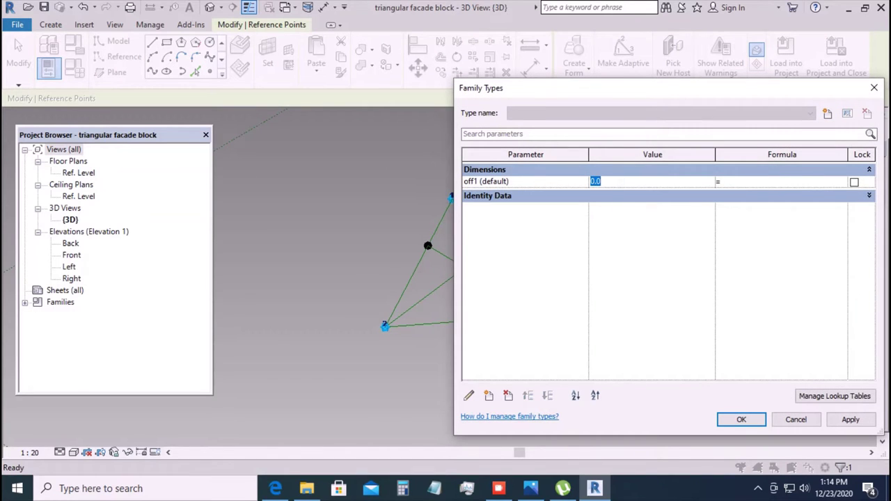
left_click(740, 418)
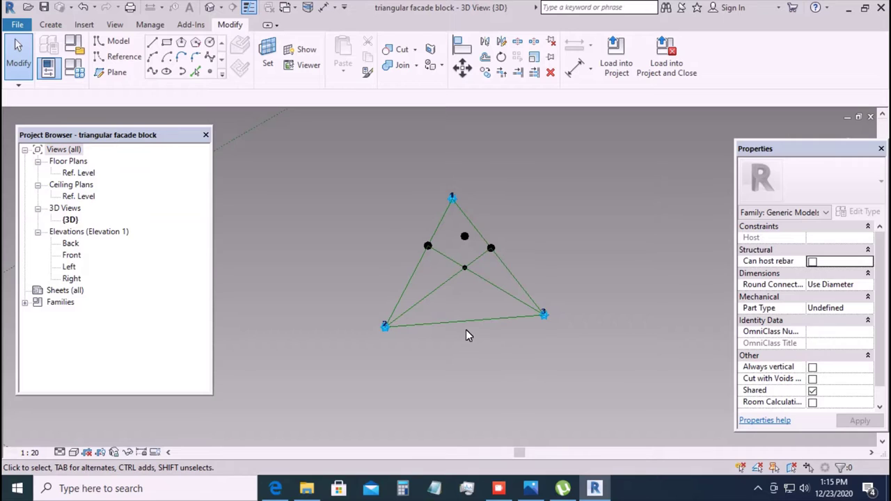
scroll(466, 330, "up", 2)
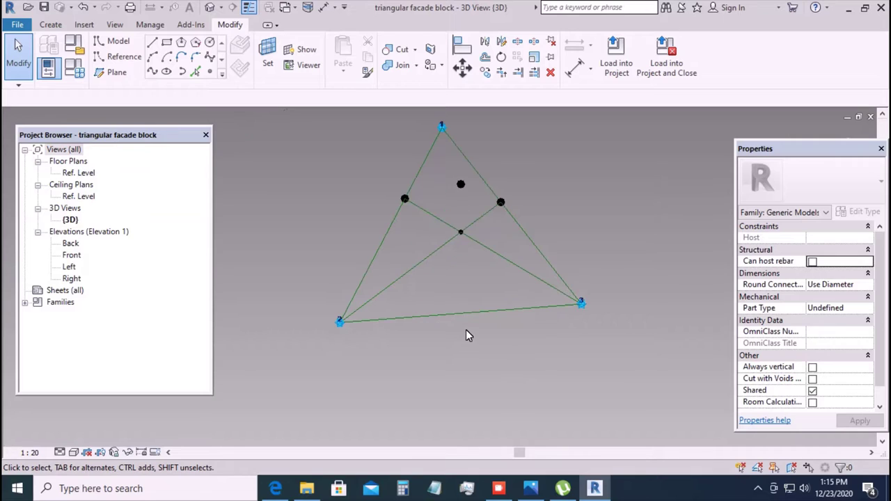
- Pick a new work plane for the family
left_click(268, 54)
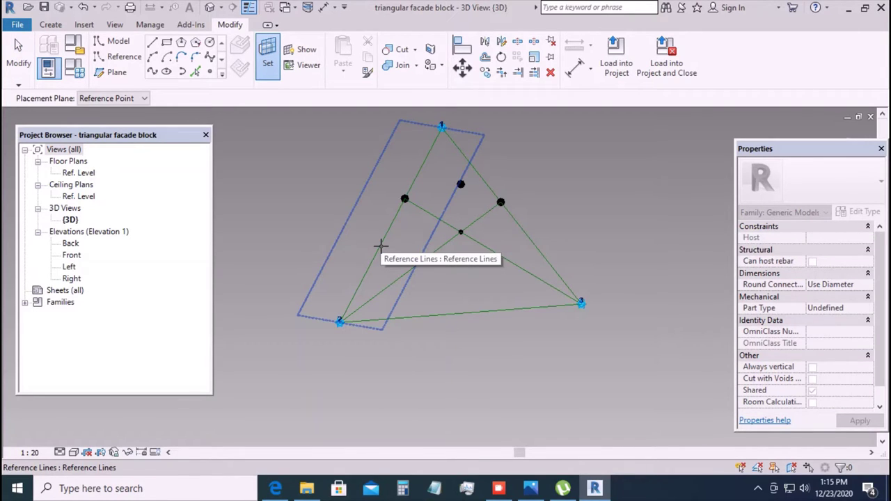
key("Tab")
left_click(373, 239)
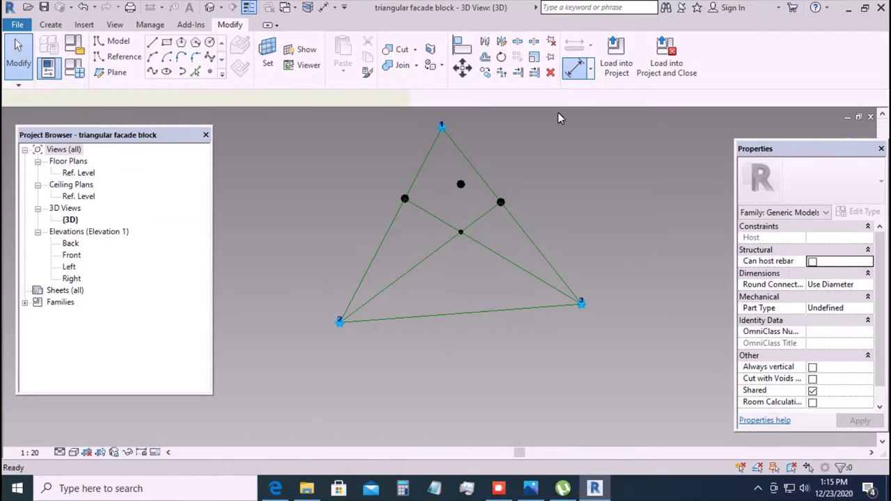
- Add a 3009 aligned dimension from adaptive point 2 to point 1 using DI, and select it
key("d")
key("i")
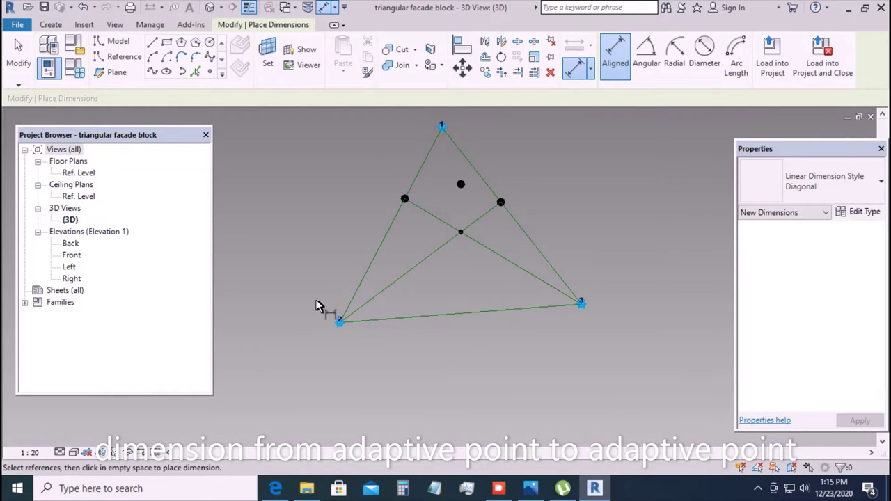
left_click(338, 321)
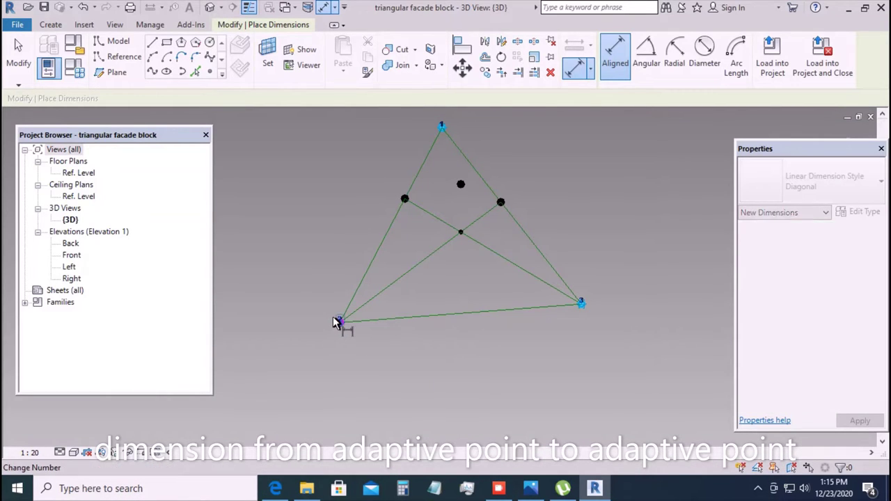
left_click(439, 126)
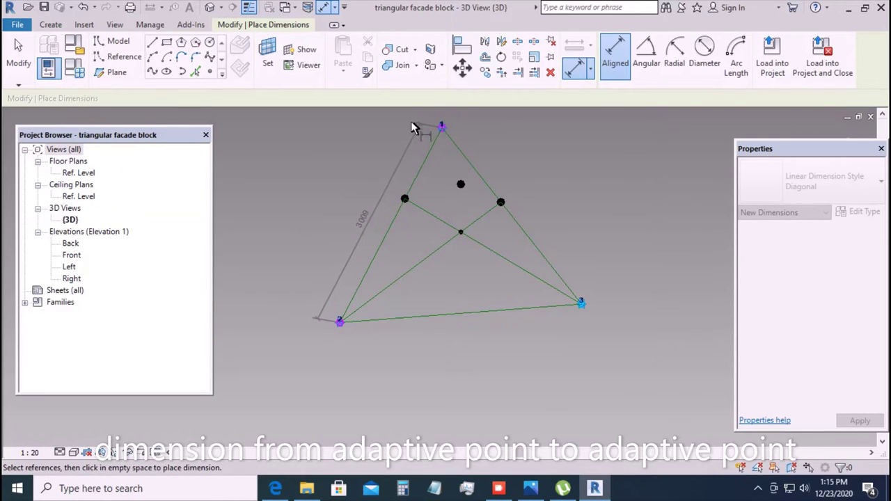
left_click(418, 111)
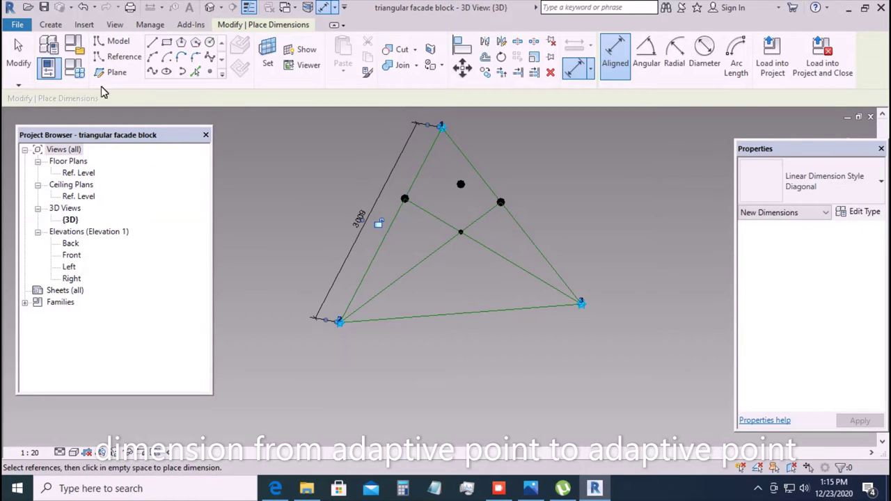
left_click(18, 56)
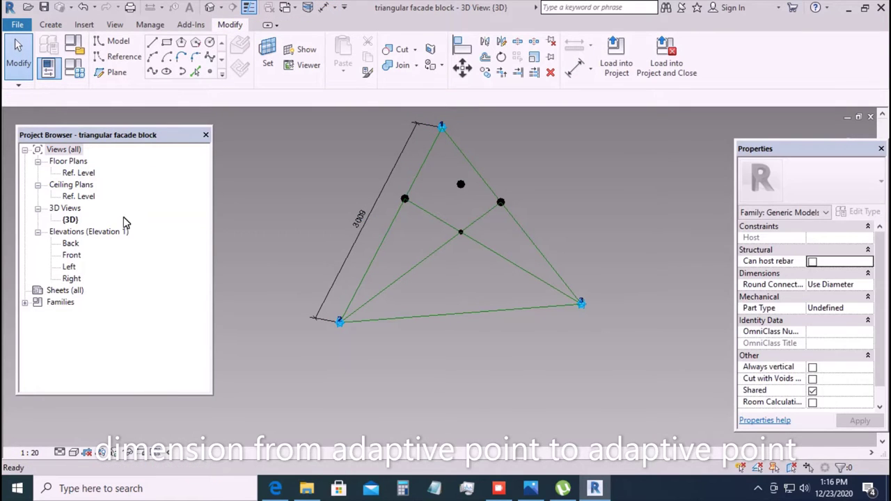
left_click(342, 249)
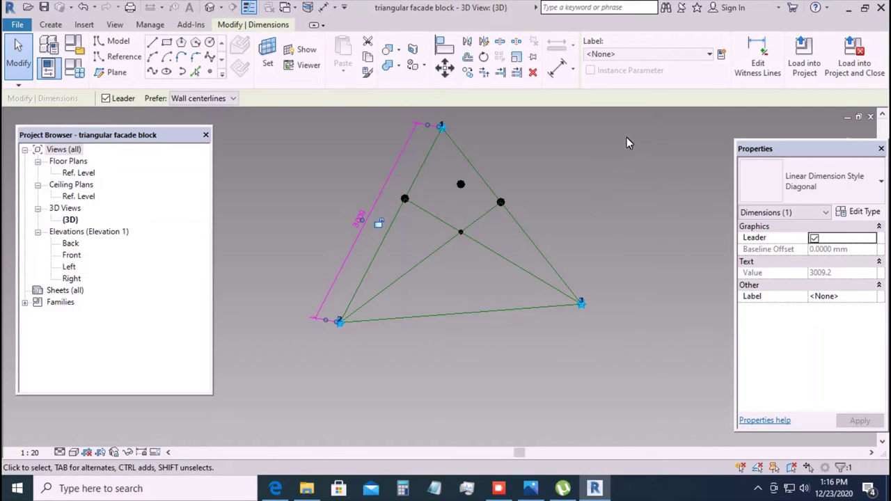
- Label the dimension with instance reporting parameter 'rep len', then edit off1's formula
left_click(721, 54)
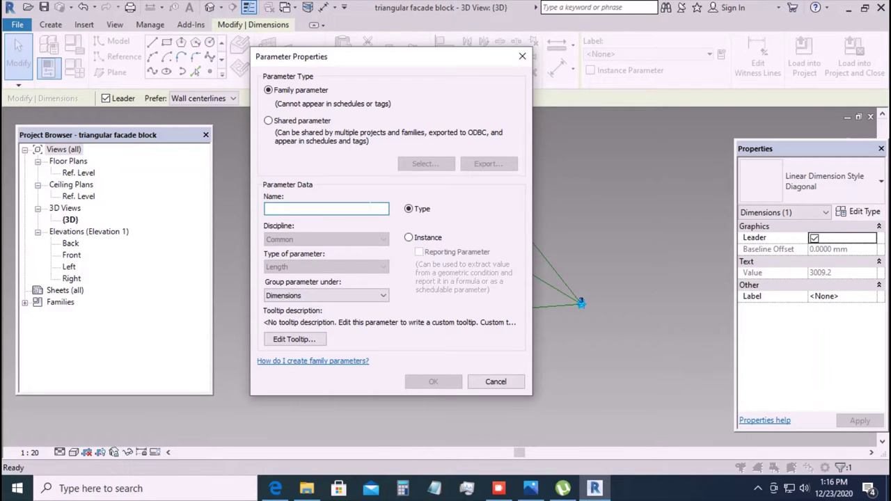
type("rep len")
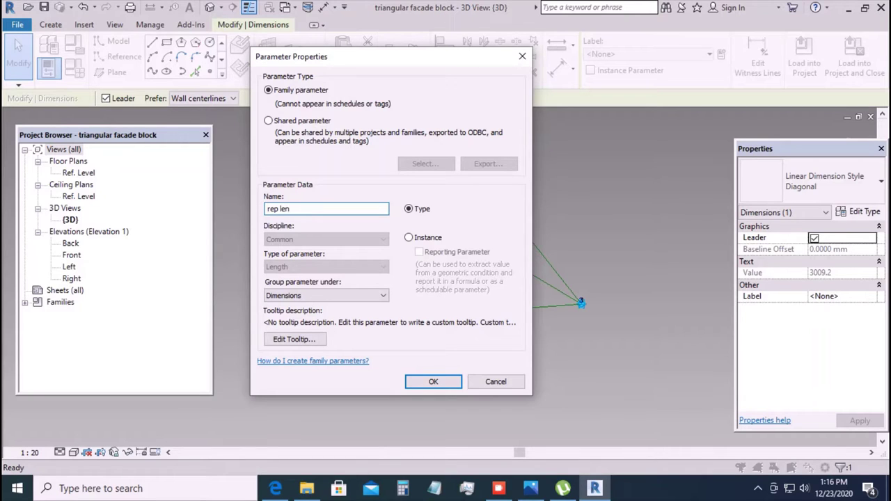
left_click(408, 238)
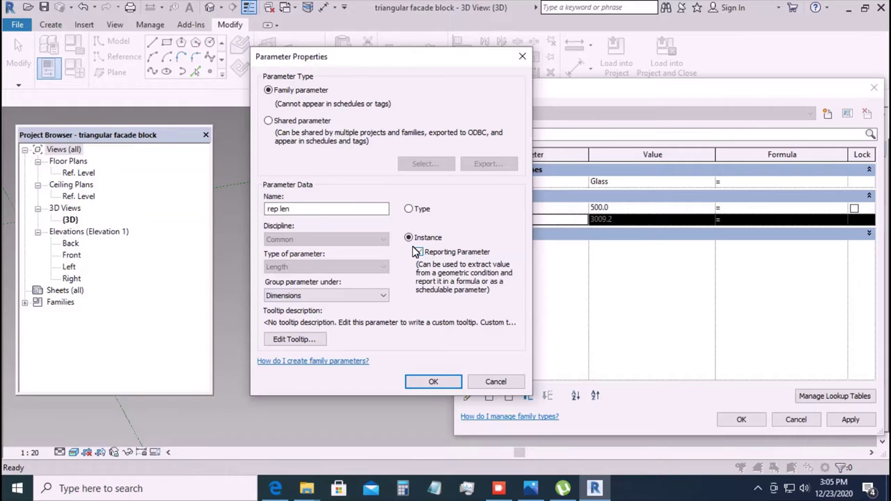
left_click(418, 252)
left_click(433, 382)
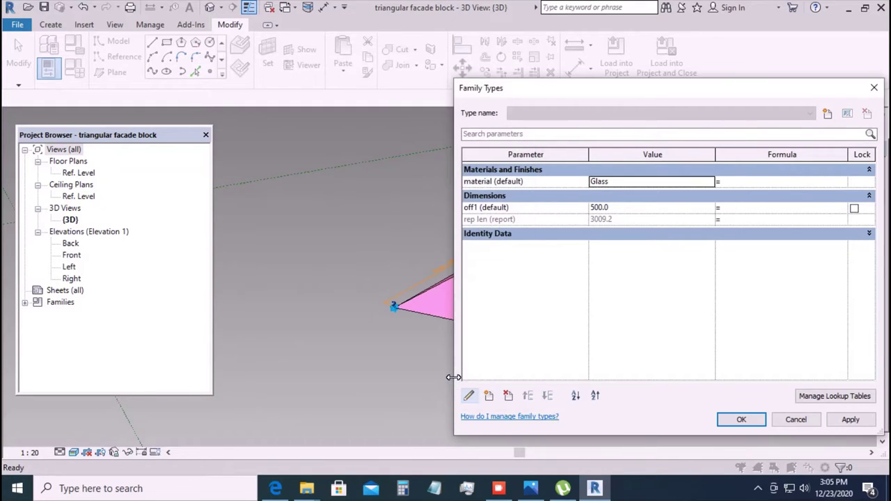
left_click(733, 204)
type("rep len)")
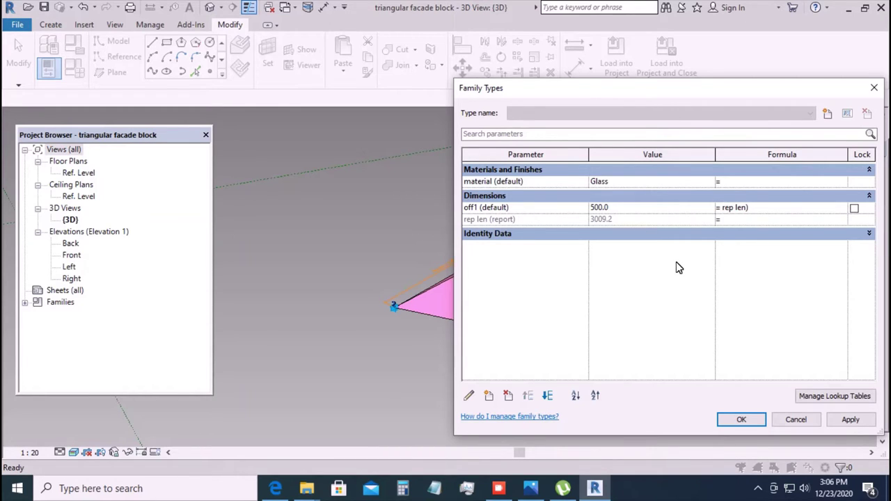
type("(")
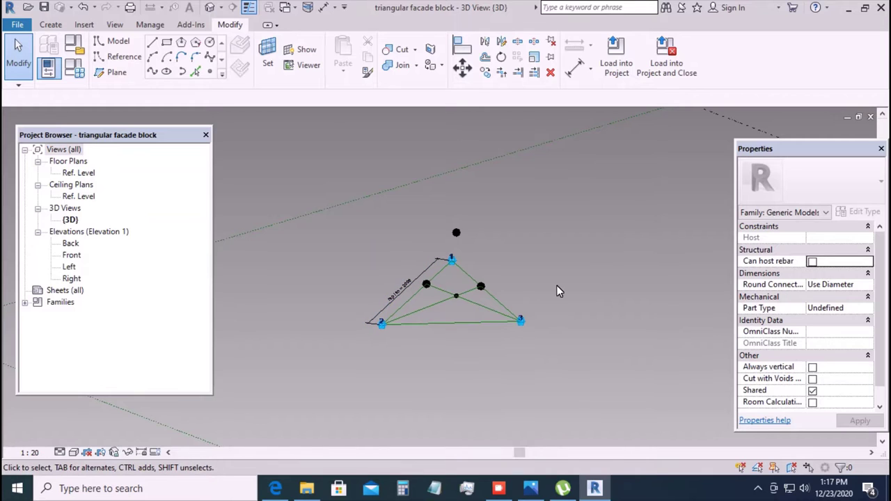
- Draw reference lines from the raised top point to adaptive points 2 and 3
left_click(456, 233)
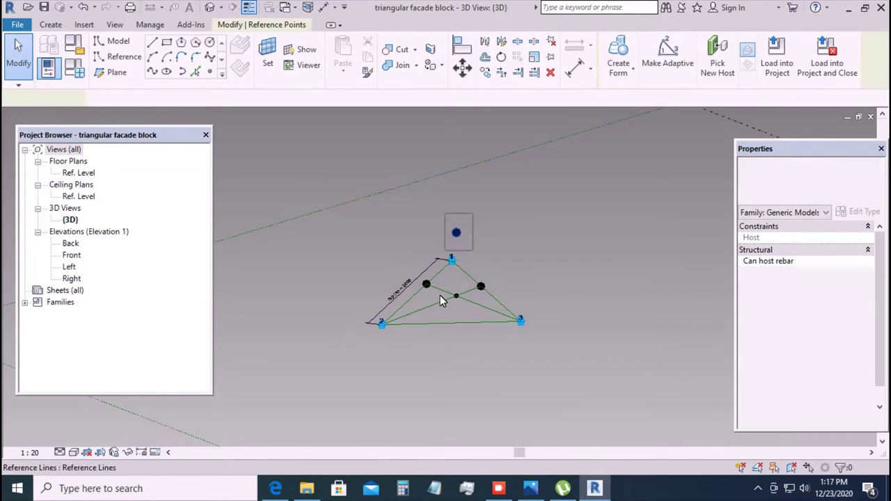
left_click(382, 325, "ctrl")
left_click(150, 71)
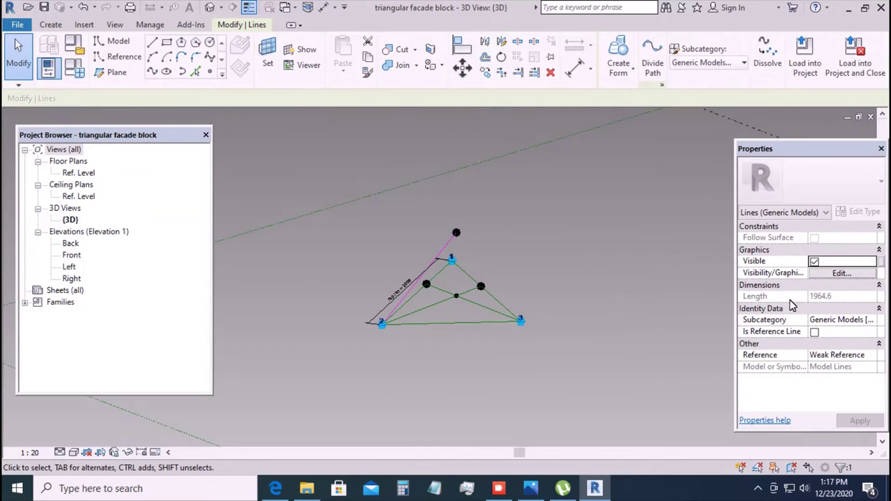
left_click(813, 332)
left_click(437, 197)
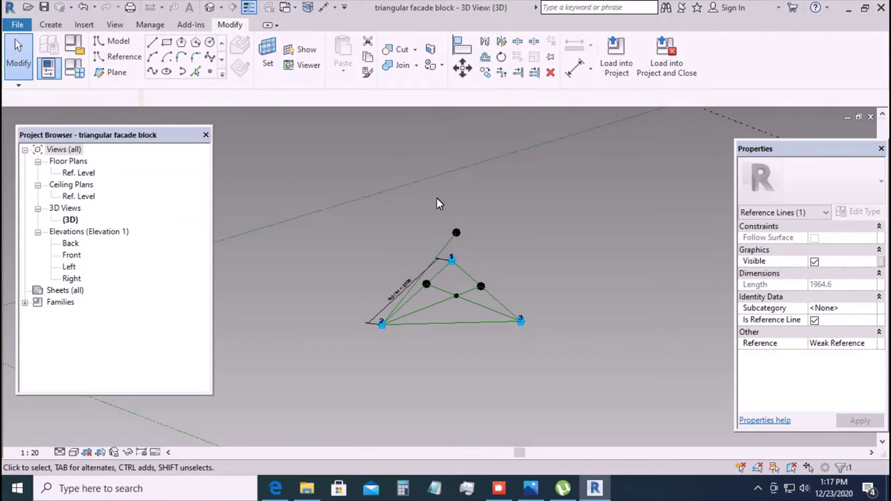
left_click(456, 233)
left_click(521, 320, "ctrl")
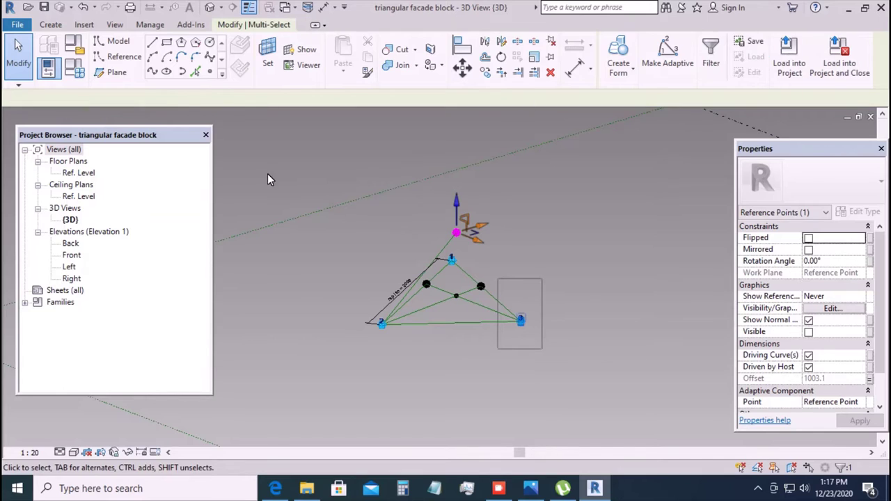
left_click(152, 69)
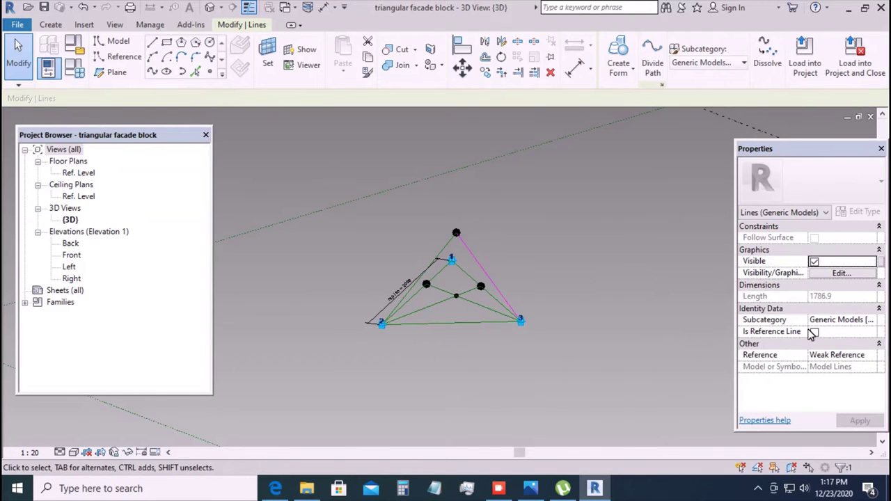
left_click(813, 332)
left_click(536, 291)
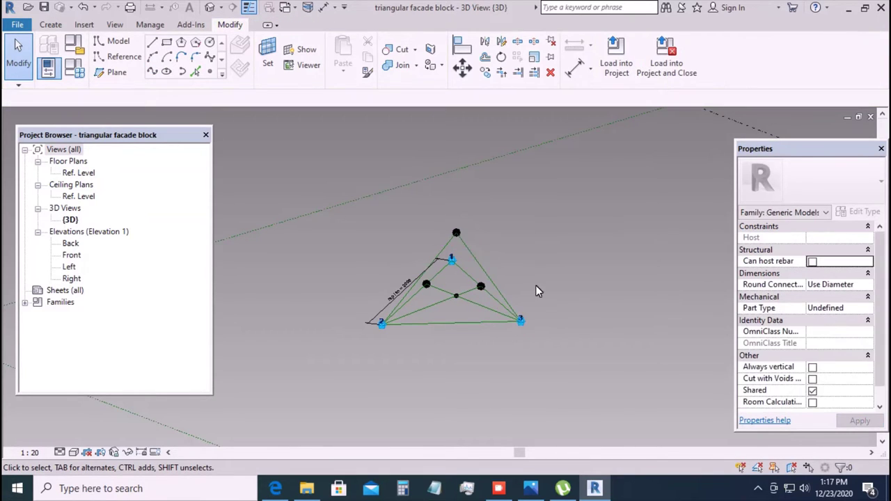
- Draw a reference line from adaptive point 1 to the top point and select the apex lines
middle_click_drag(538, 272, 616, 284, "shift")
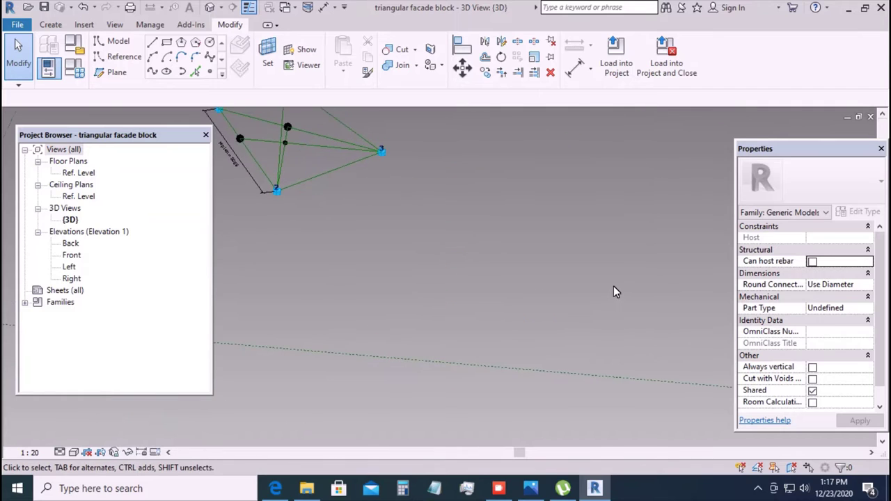
scroll(371, 136, "up", 2)
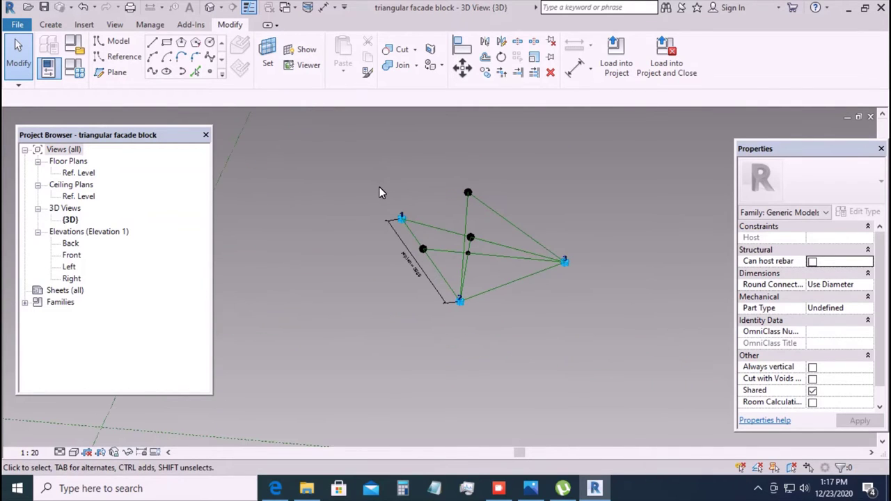
left_click(402, 218)
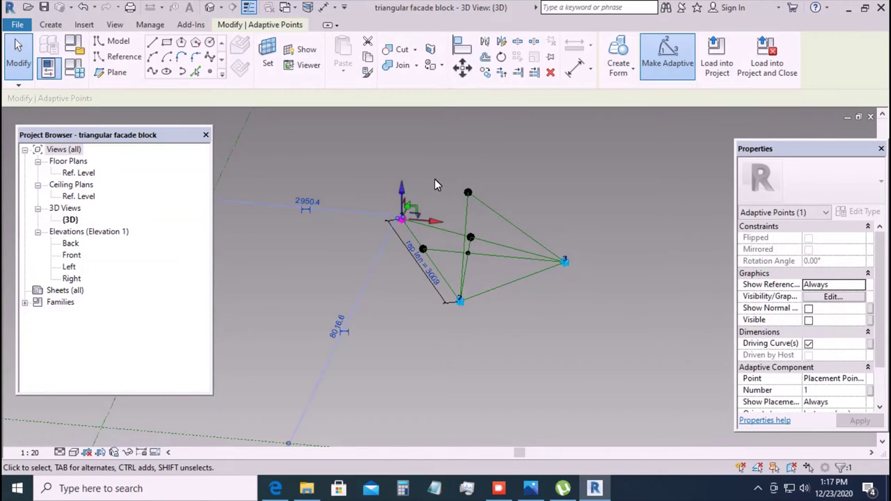
left_click(468, 192, "ctrl")
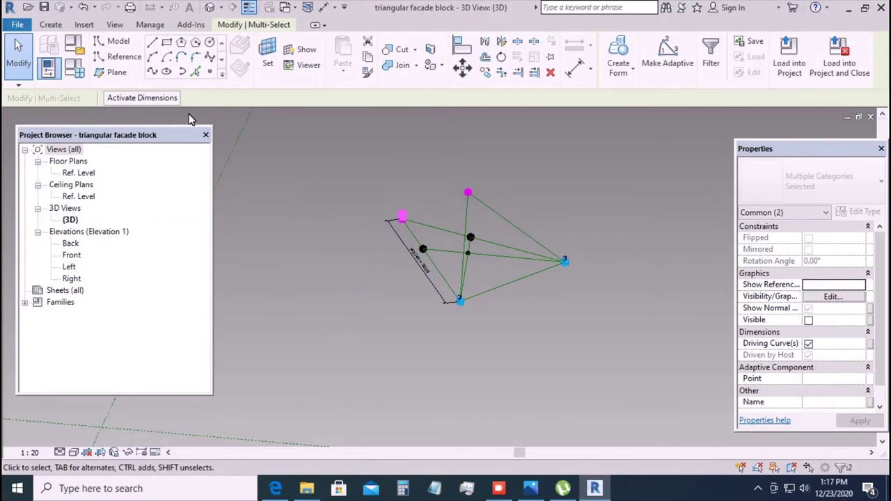
left_click(149, 62)
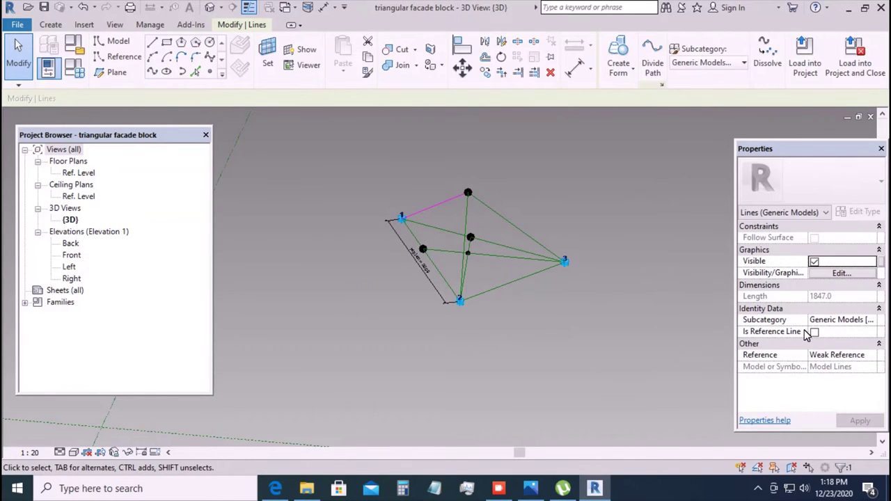
left_click(814, 332)
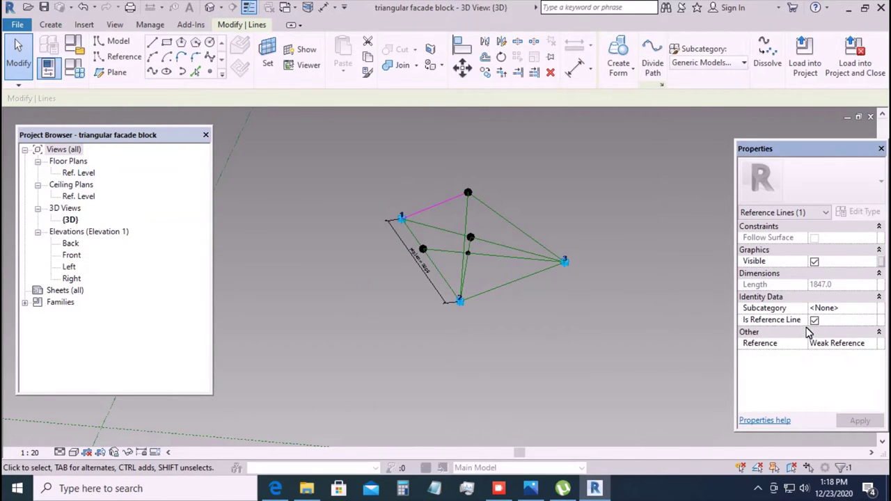
left_click(459, 220, "ctrl")
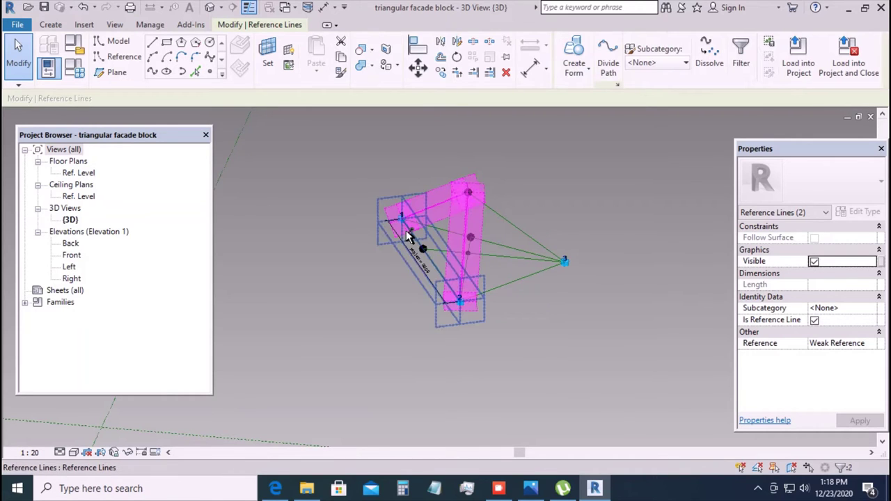
left_click(573, 63)
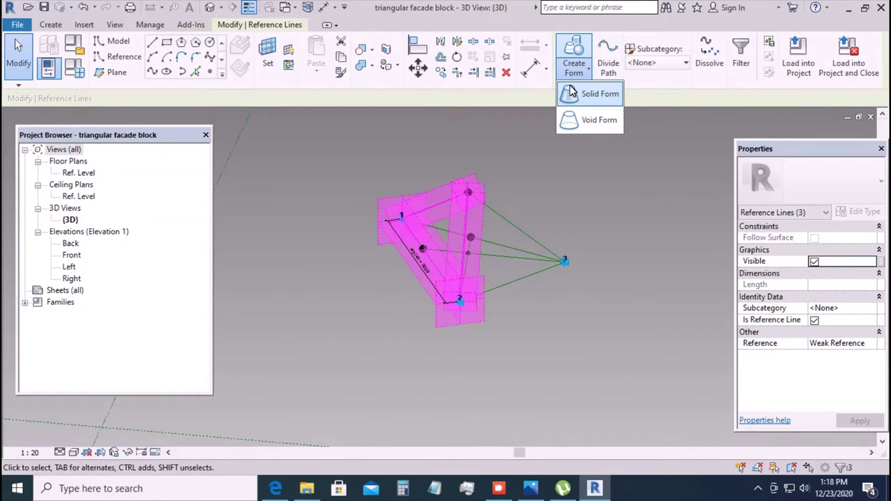
- Make flat solid surface forms from the first two triangles of reference lines
left_click(592, 93)
left_click(404, 339)
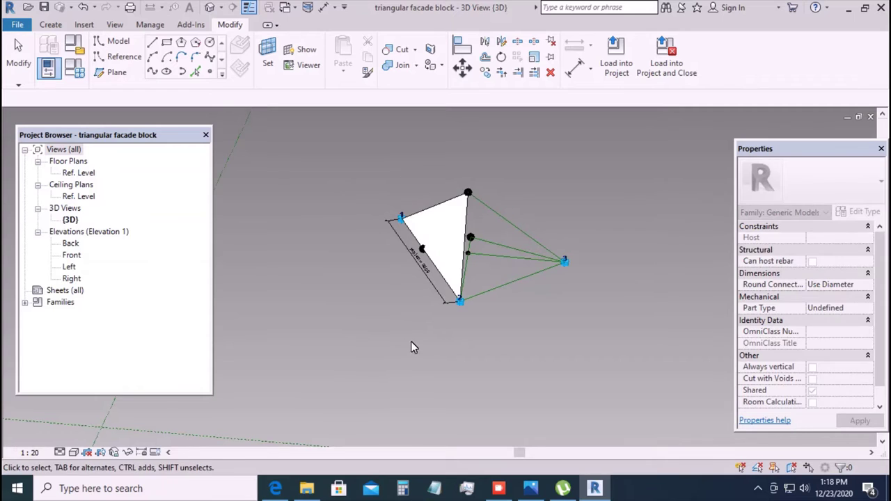
left_click(458, 255)
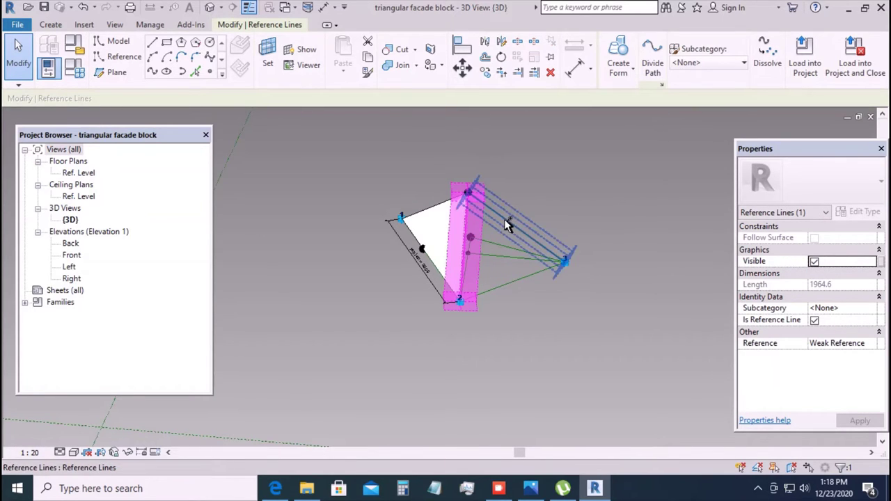
left_click(506, 221, "ctrl")
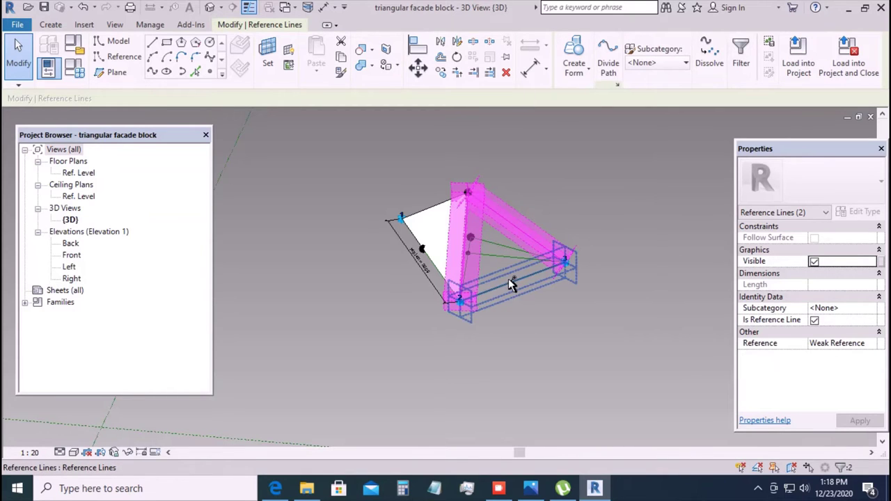
left_click(512, 282, "ctrl")
left_click(575, 68)
left_click(575, 93)
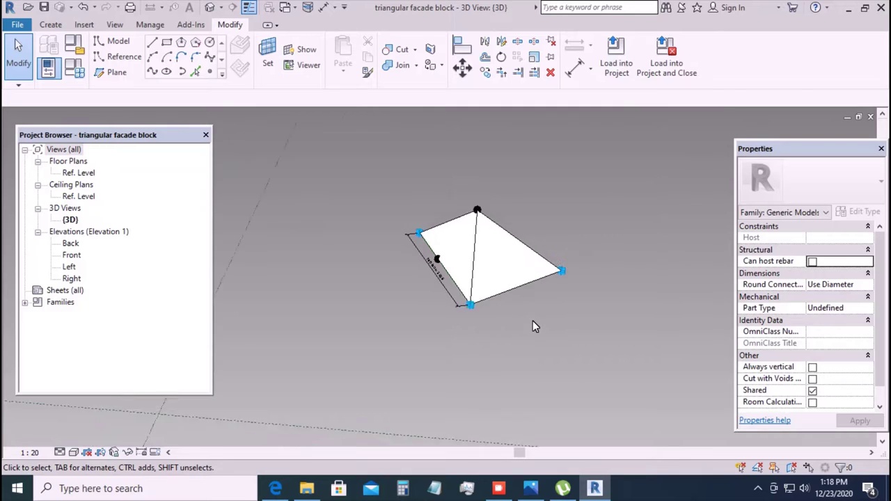
- Turn the third triangle's three reference lines into a flat surface form, then window-select the whole panel
middle_click_drag(534, 325, 496, 369, "shift")
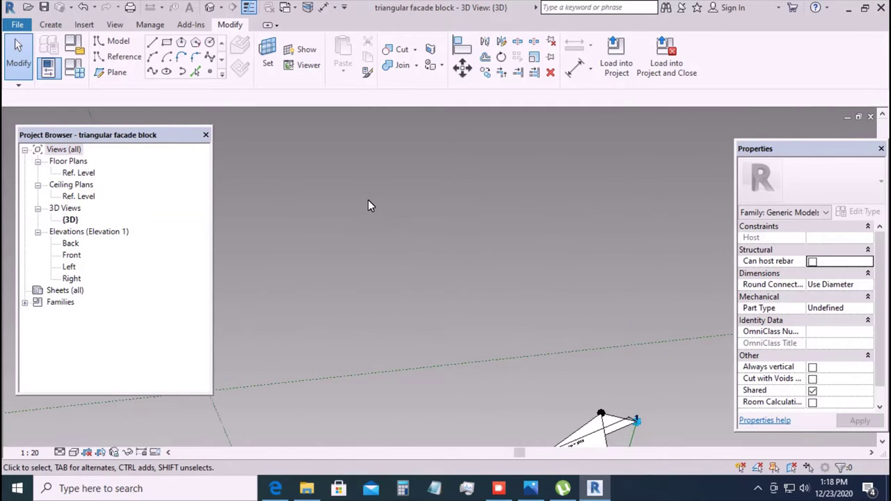
scroll(369, 200, "down", 2)
scroll(504, 311, "up", 3)
scroll(504, 312, "up", 1)
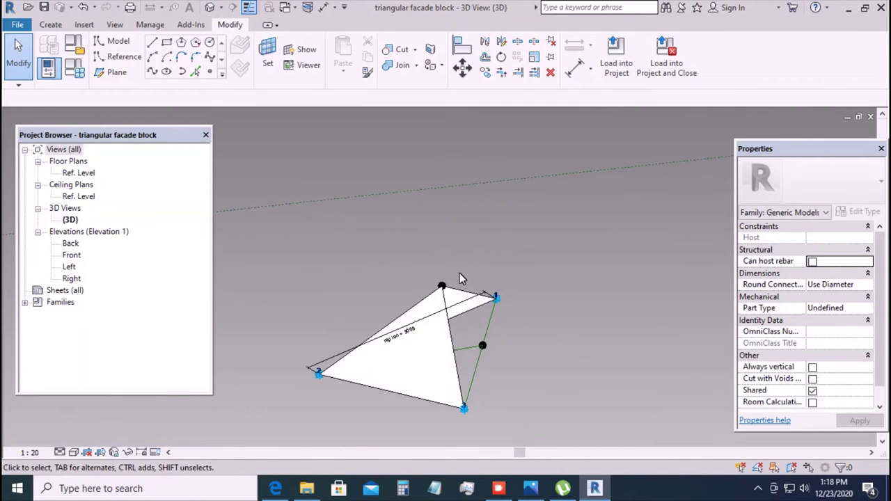
left_click(461, 291)
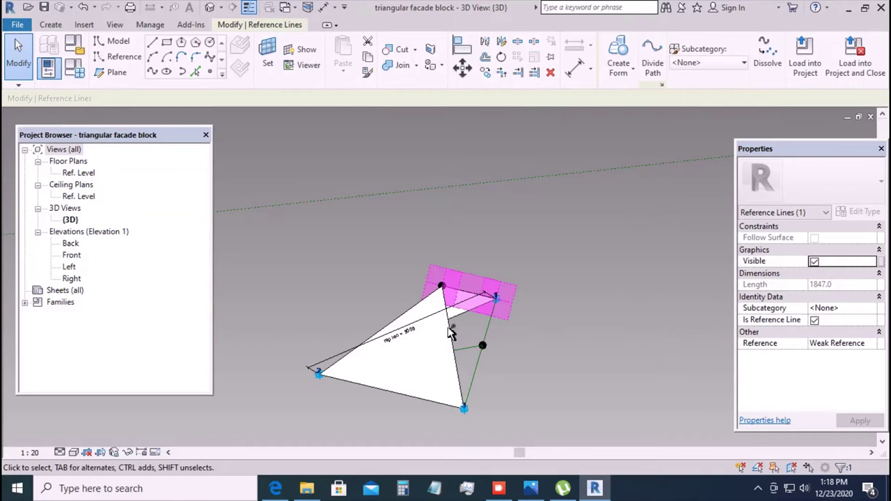
left_click(483, 324, "ctrl")
left_click(484, 319, "ctrl")
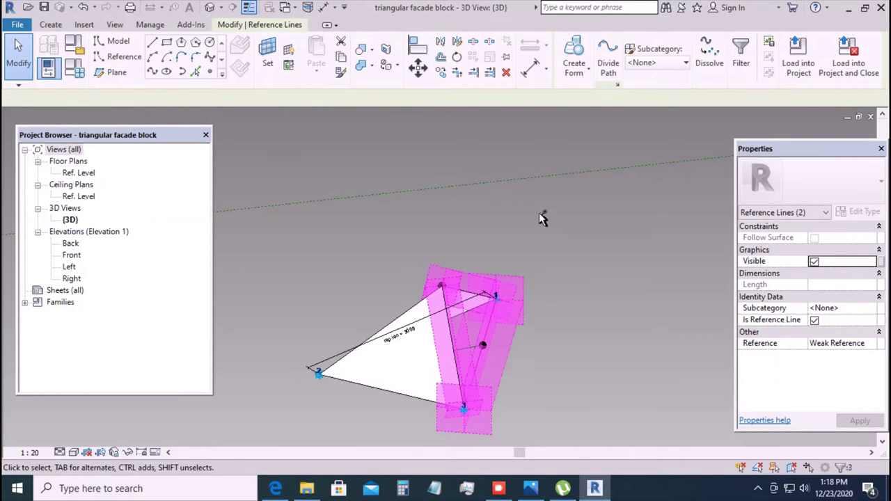
left_click(575, 69)
left_click(583, 94)
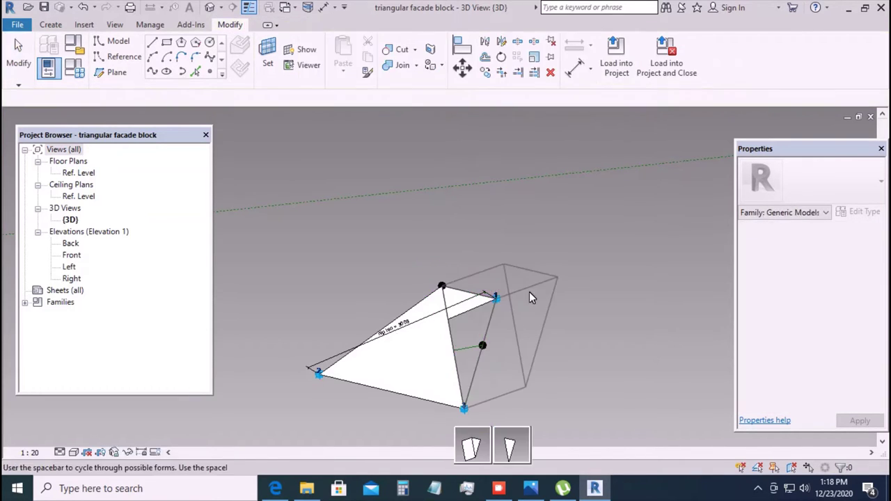
left_click(519, 446)
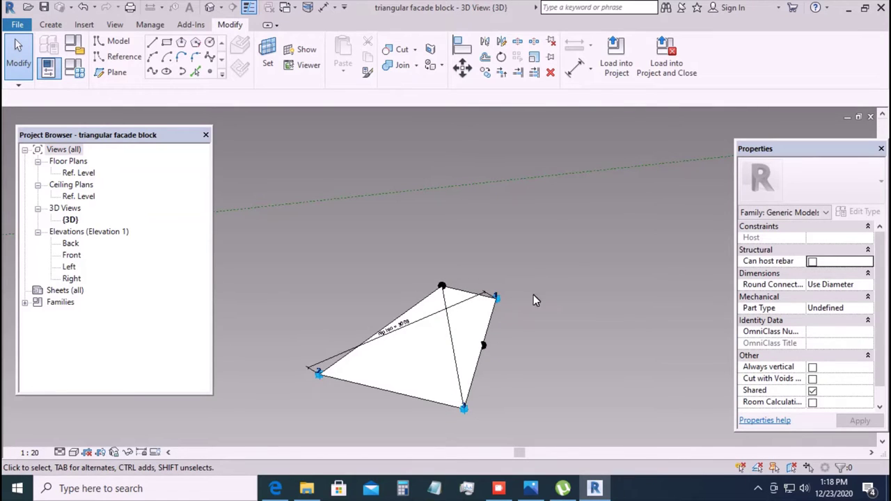
scroll(550, 204, "down", 2)
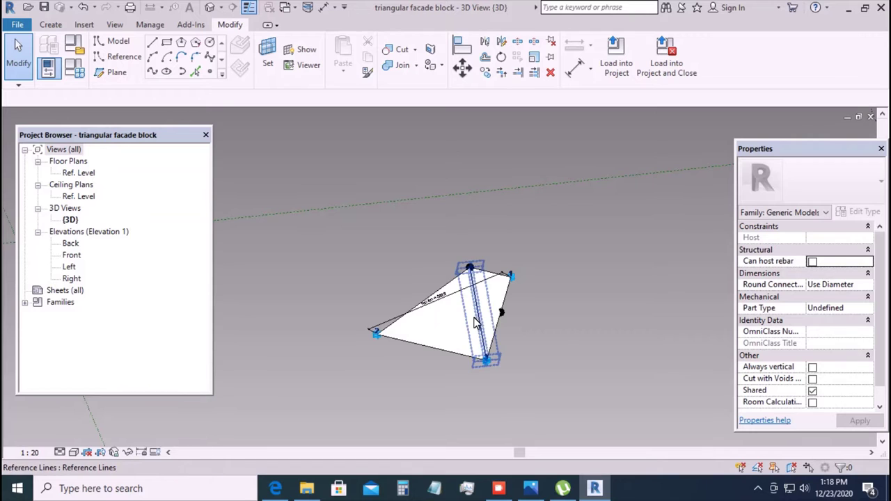
mouse_move(341, 238)
left_mouse_down()
mouse_move(556, 381)
mouse_move(596, 320)
left_mouse_up()
- Filter the selection down to Generic Models, keeping just the three surface forms
left_click(671, 63)
left_click(526, 180)
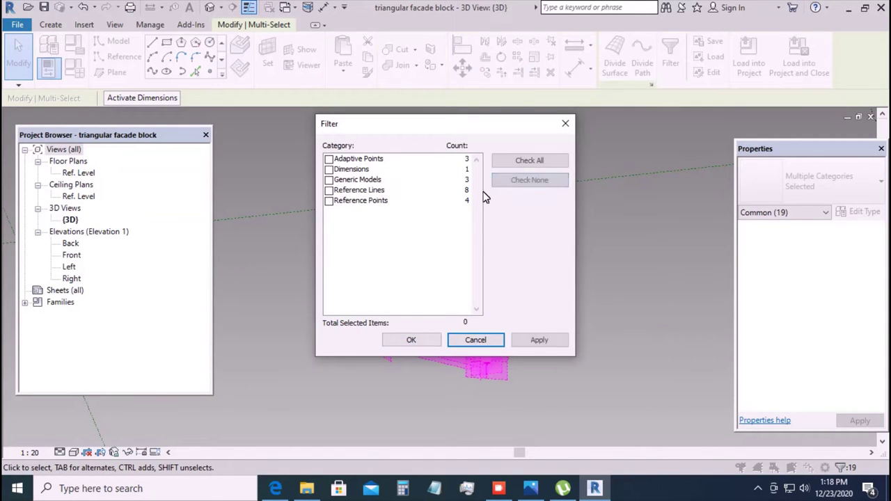
left_click(327, 180)
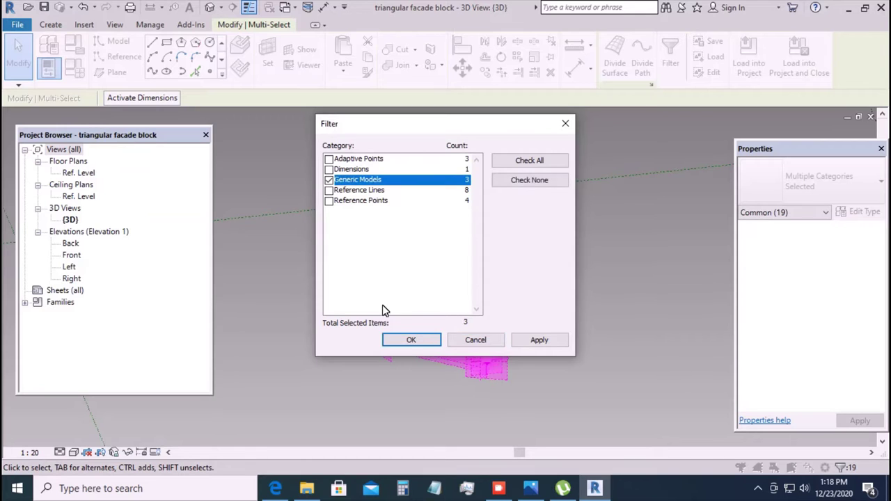
left_click(411, 341)
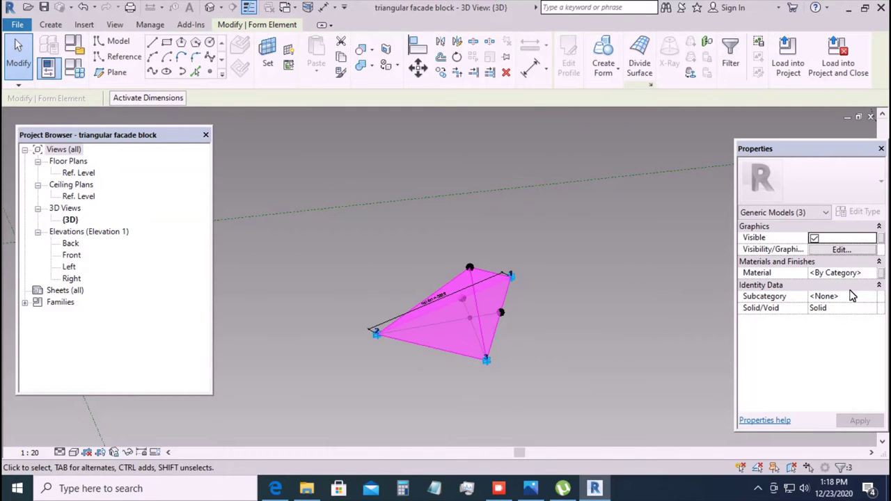
- Associate the forms' Material with a new family parameter named material
left_click(880, 272)
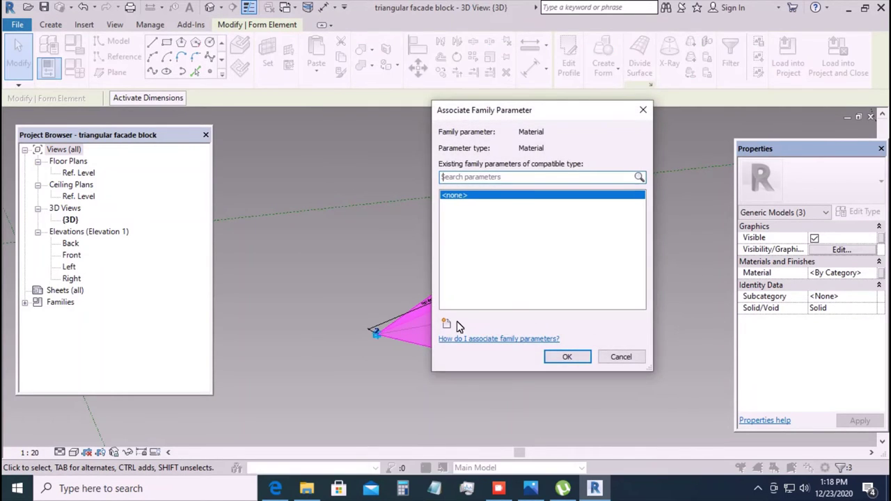
left_click(446, 322)
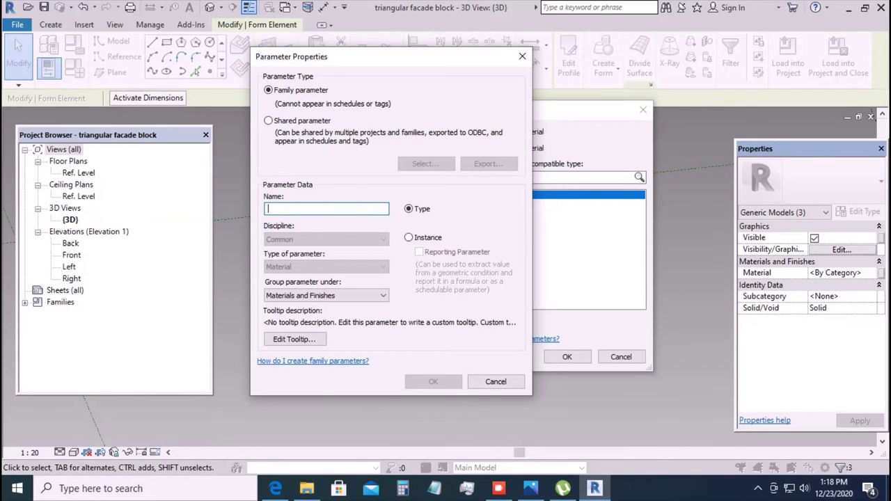
type("material")
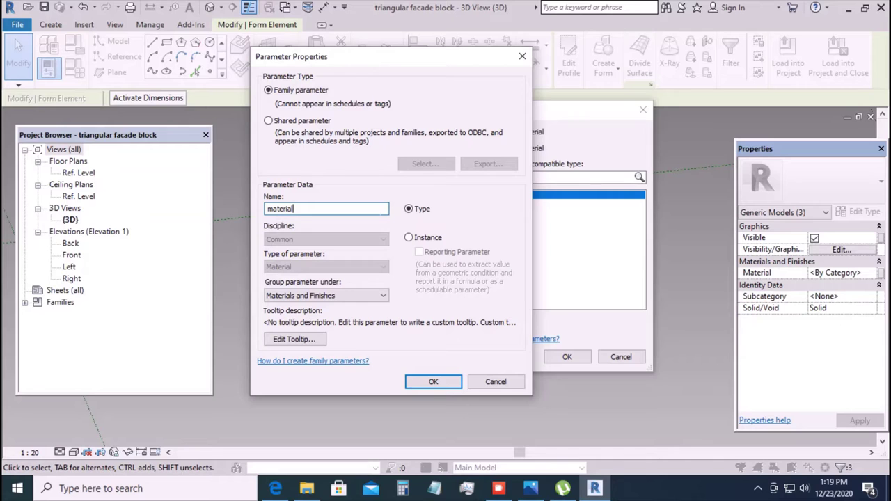
left_click(408, 238)
left_click(433, 382)
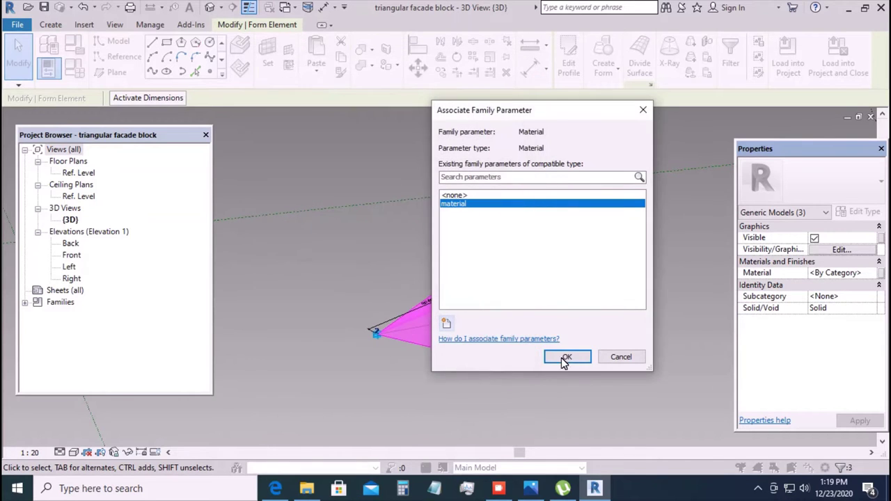
left_click(570, 356)
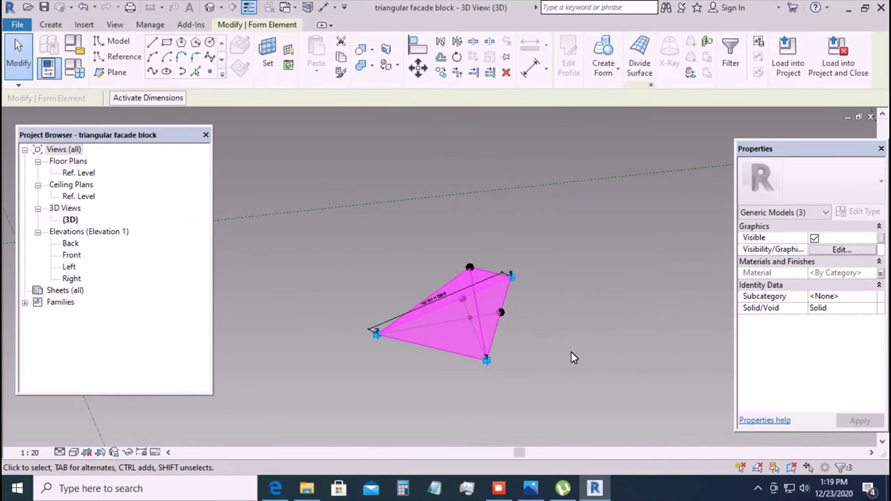
left_click(431, 239)
scroll(431, 244, "down", 2)
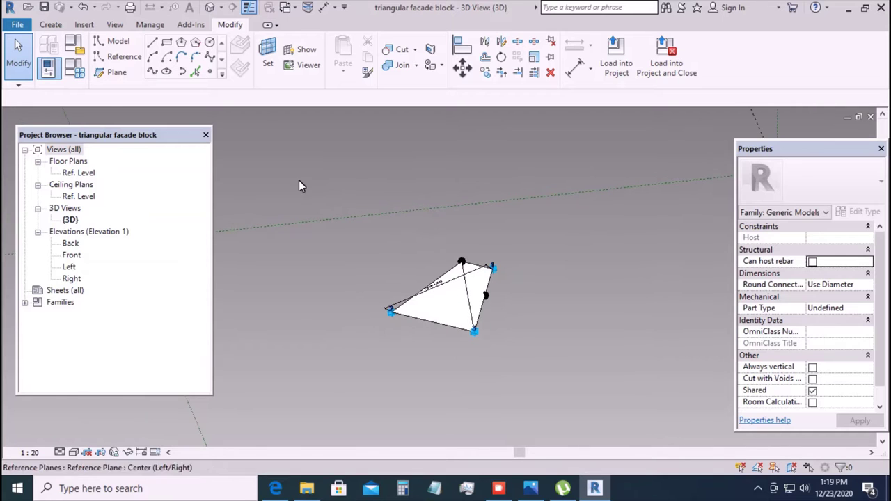
- In Family Types, choose Glass as the value of the material parameter
left_click(74, 68)
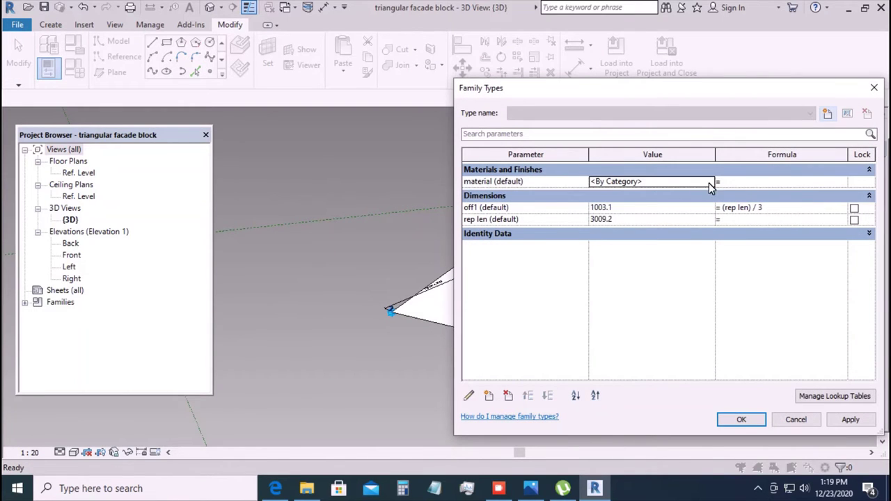
left_click(709, 181)
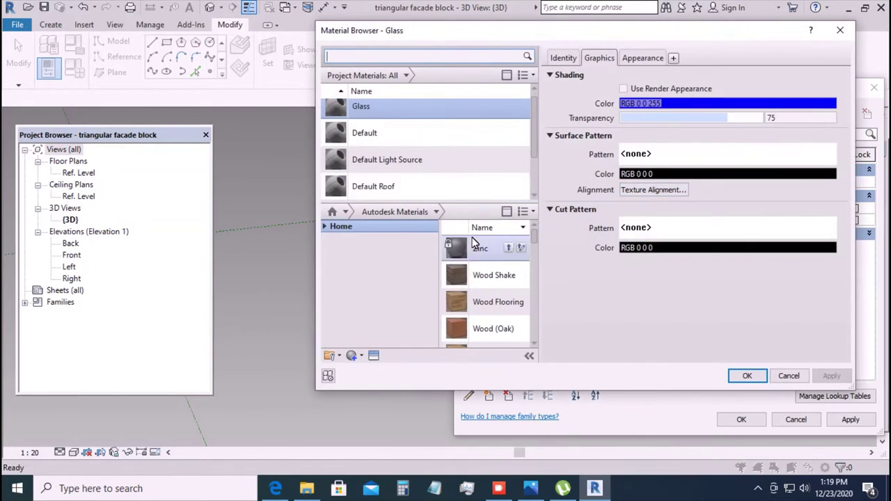
left_click(424, 151)
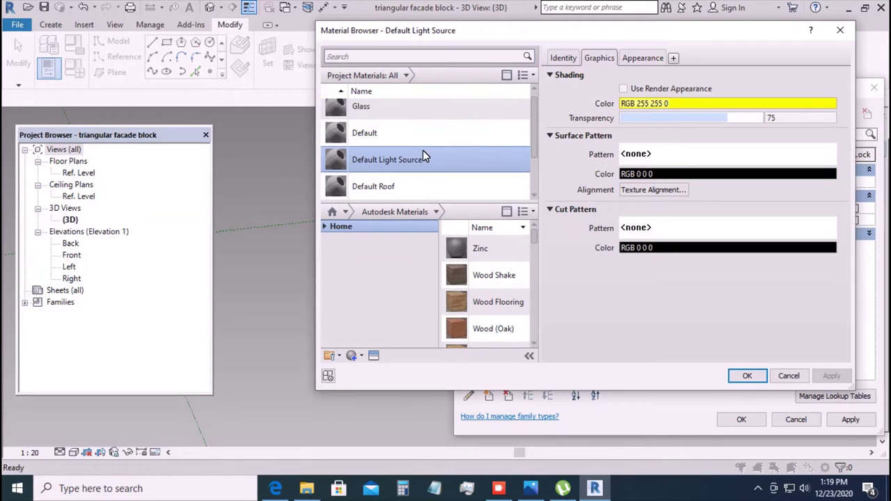
scroll(419, 130, "up", 1)
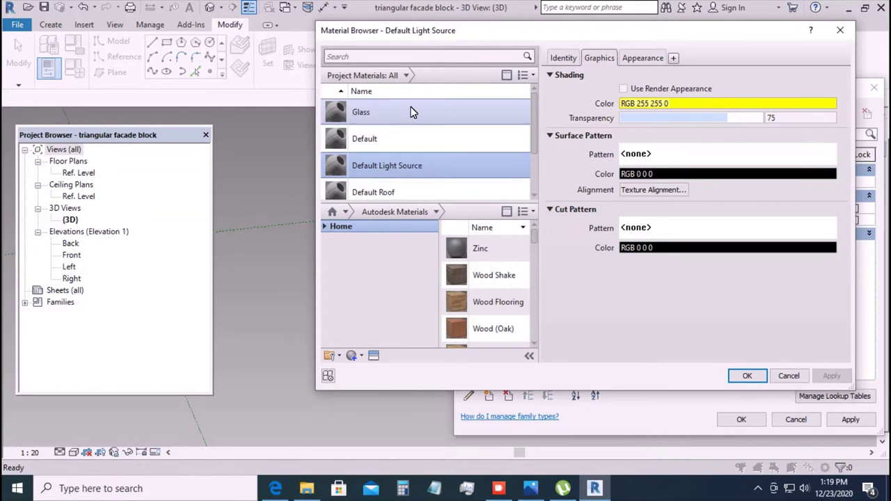
left_click(411, 112)
- Recolour the Glass appearance pink (RGB 255 128 192) and apply the change
left_click(632, 56)
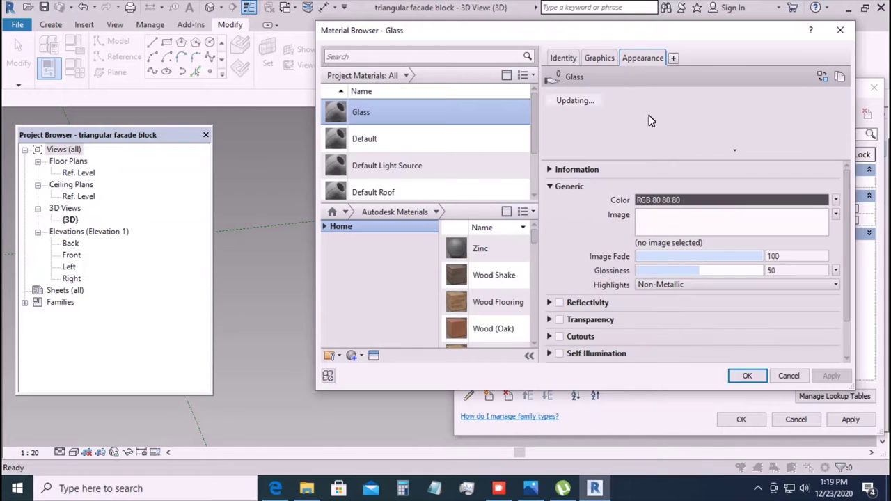
left_click(756, 194)
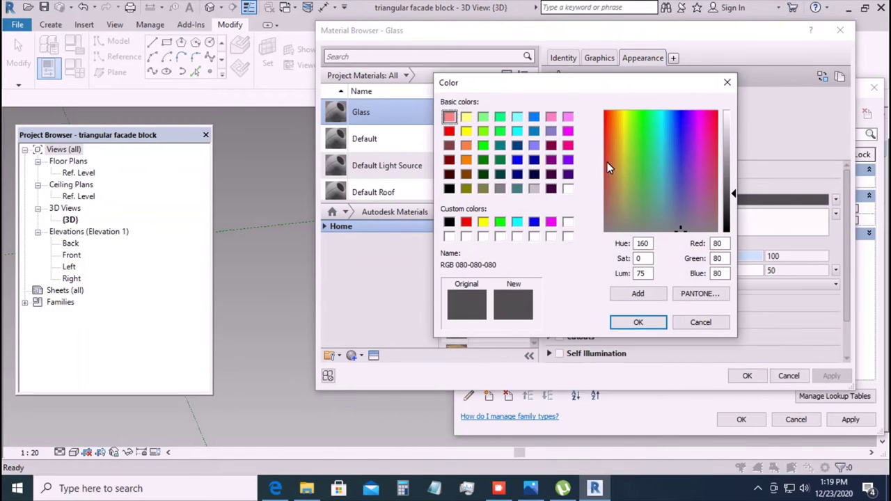
left_click(550, 115)
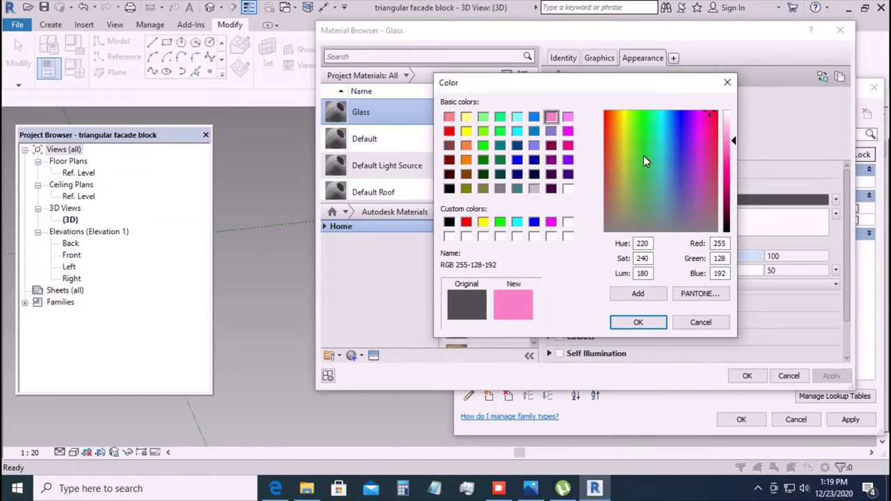
left_click(637, 321)
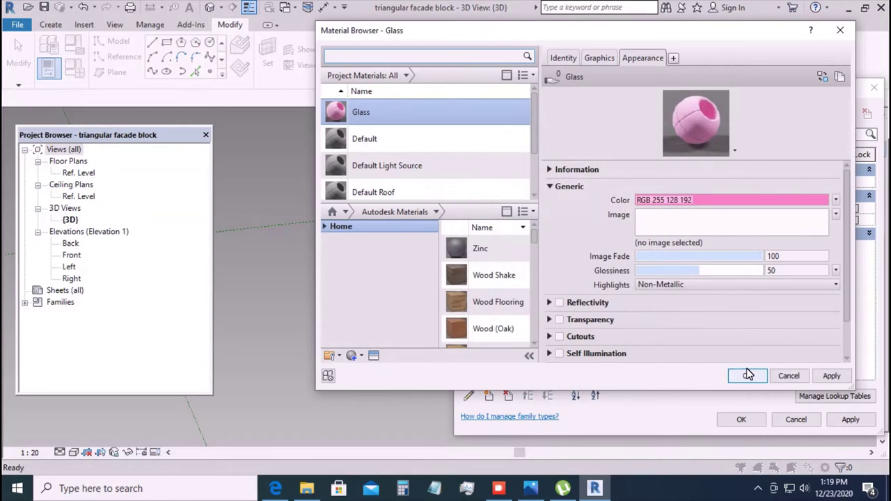
left_click(747, 376)
left_click(850, 419)
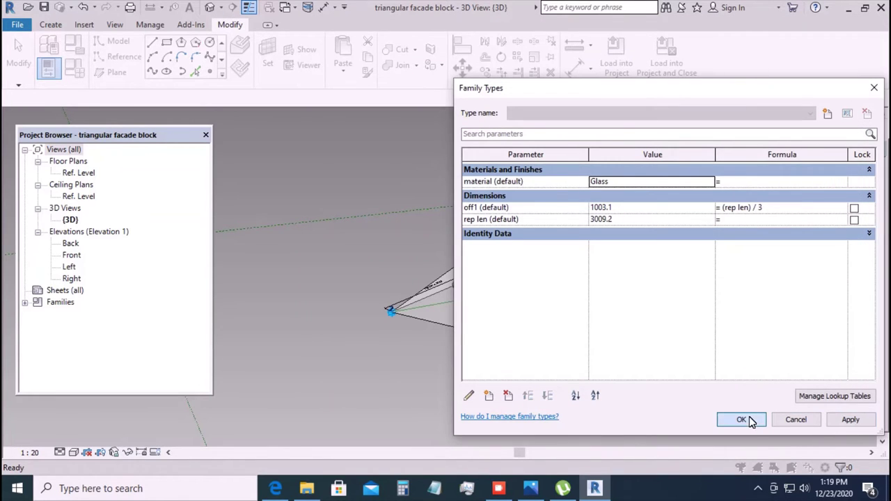
left_click(742, 419)
- Switch the view to the Realistic visual style to show the pink panel
left_click(73, 452)
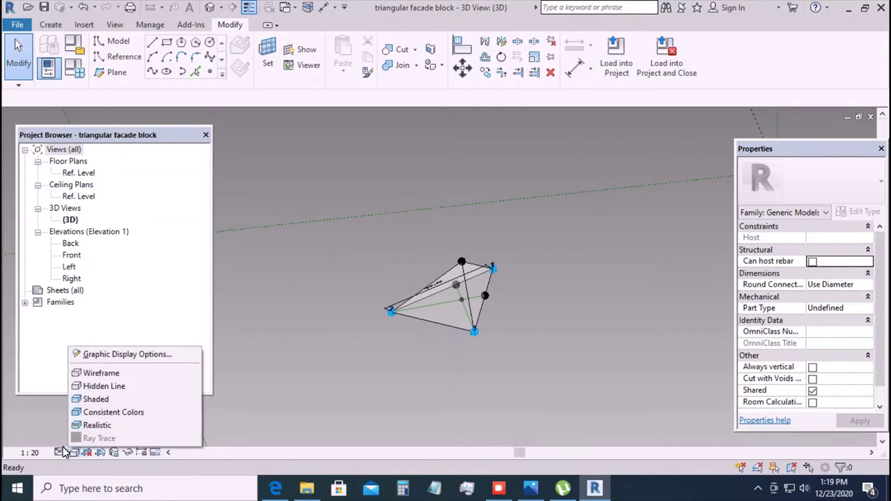
left_click(98, 424)
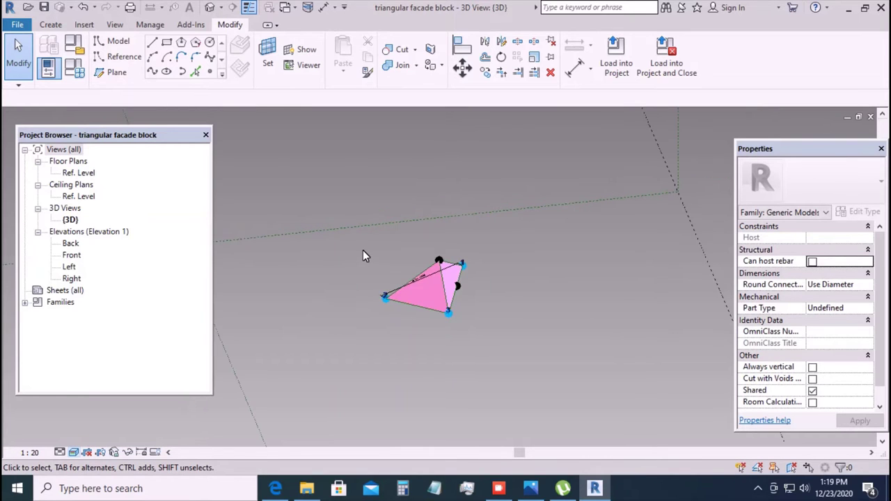
left_click(17, 24)
mouse_move(45, 75)
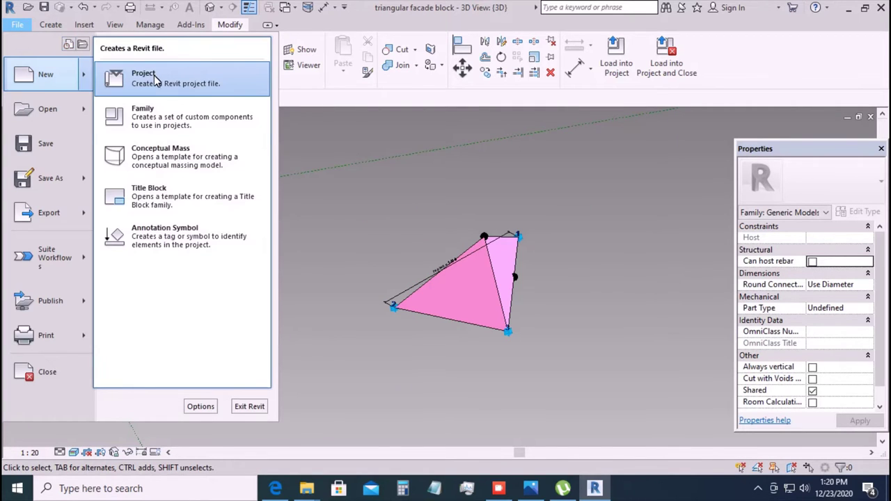
- Start a new family from the Metric Generic Model Adaptive template
left_click(160, 107)
scroll(362, 280, "down", 4)
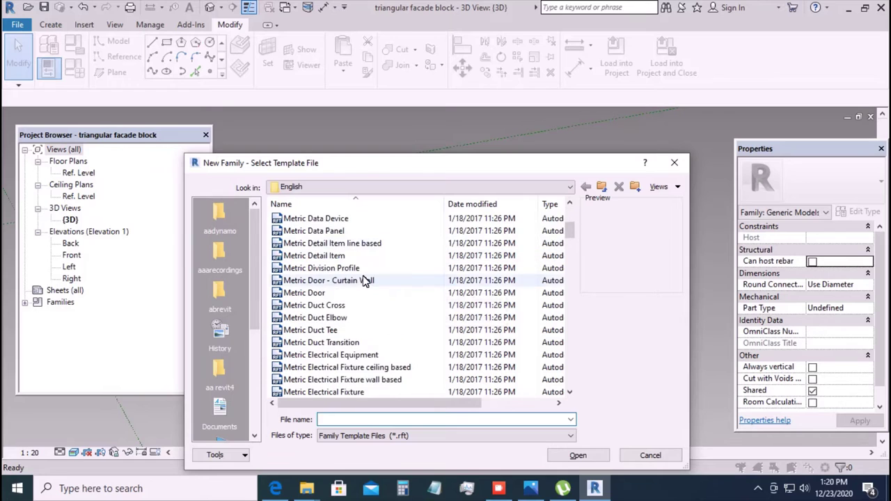
scroll(366, 280, "down", 4)
left_click(367, 318)
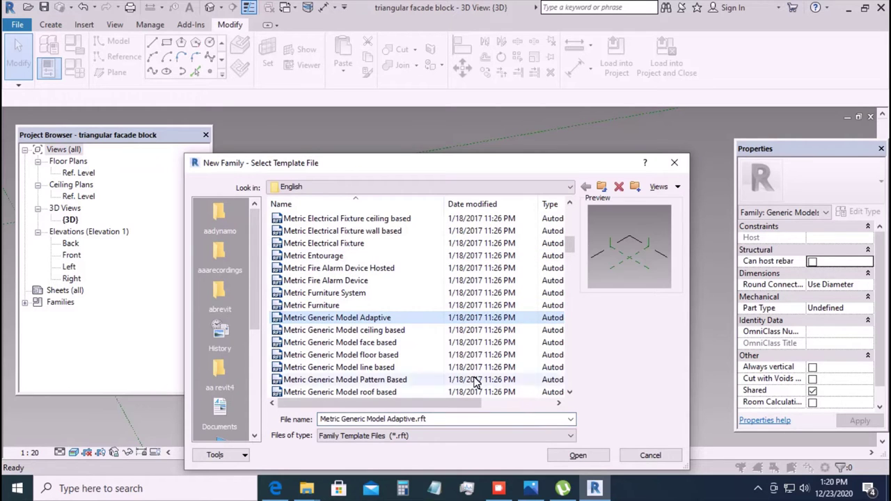
left_click(577, 455)
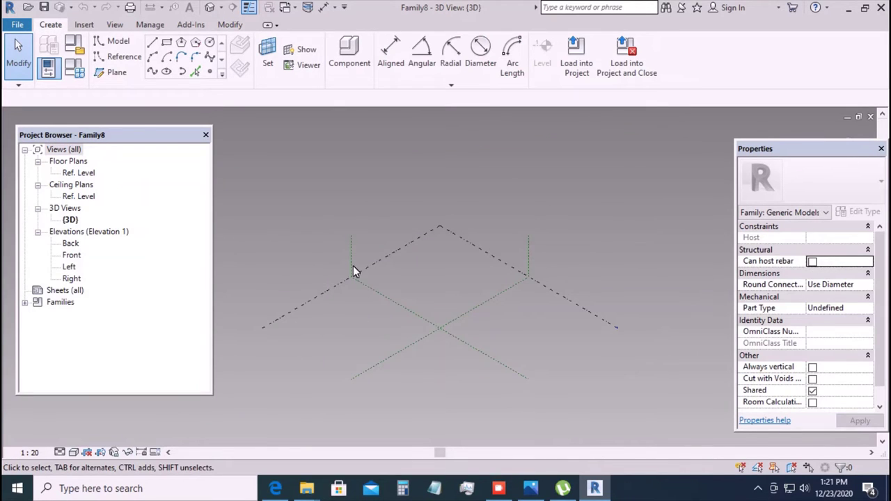
- Save the new family as 'triangular facade'
left_click(18, 24)
mouse_move(50, 179)
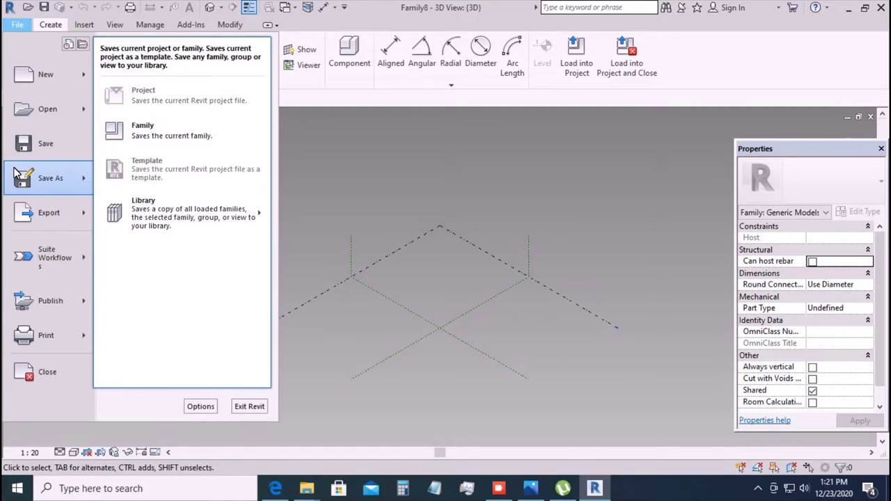
left_click(146, 130)
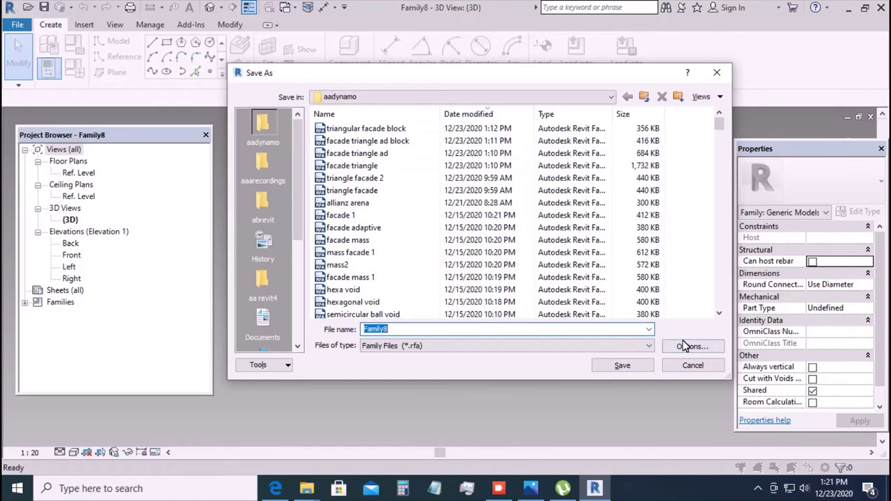
left_click(686, 346)
left_click(488, 318)
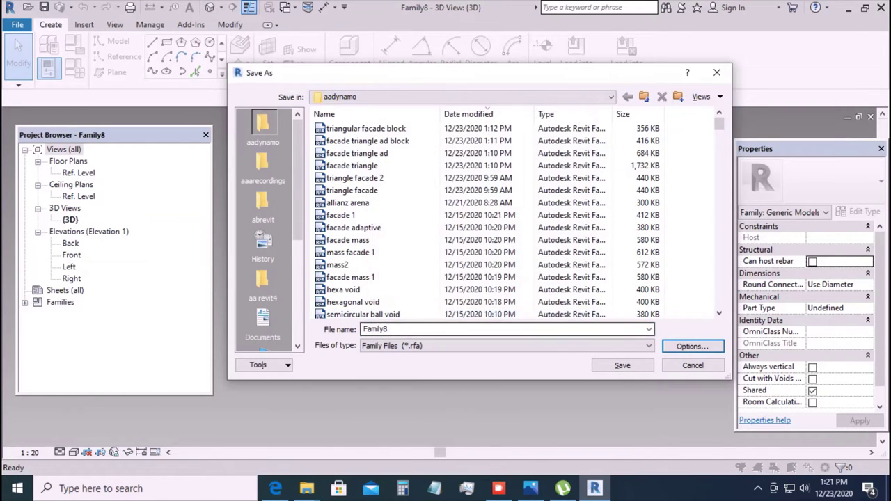
type("t")
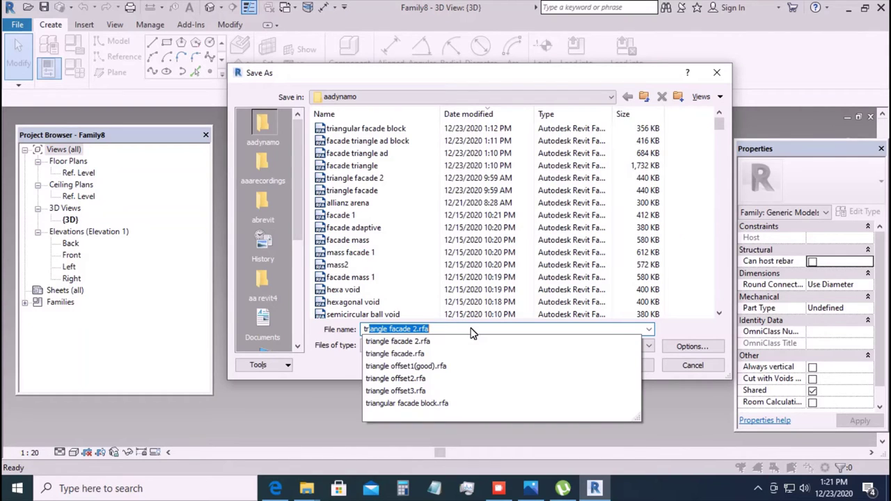
type("riangular")
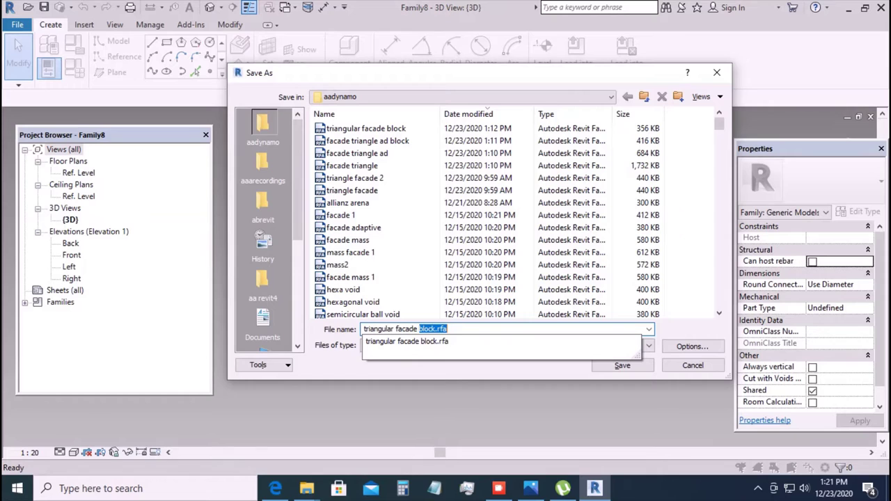
key("BackSpace")
left_click(625, 363)
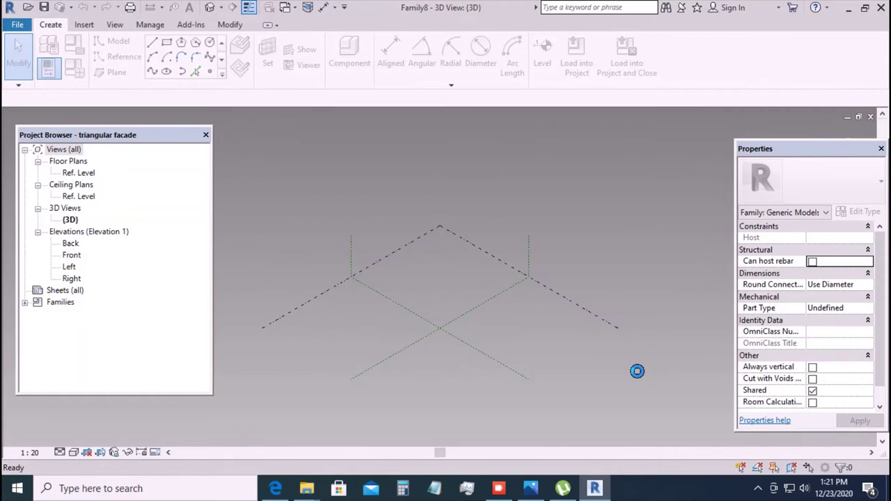
scroll(477, 230, "down", 2)
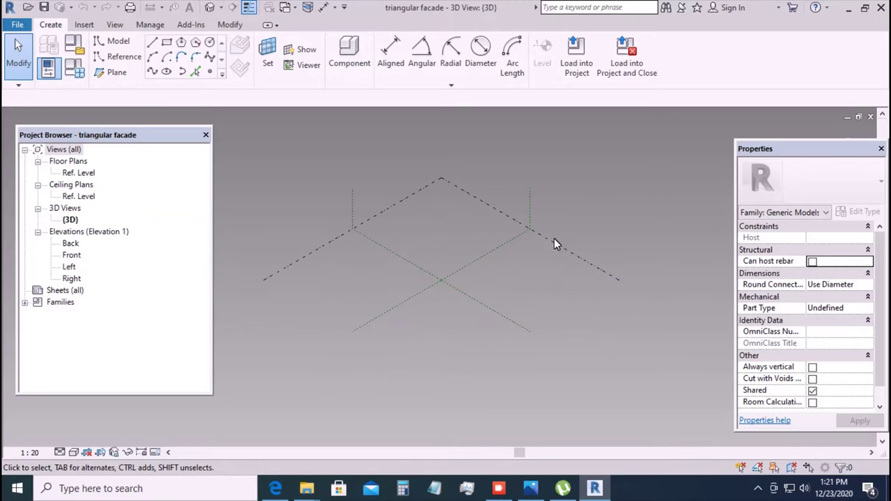
- Place four reference points on the level as a quadrilateral
scroll(556, 244, "up", 2)
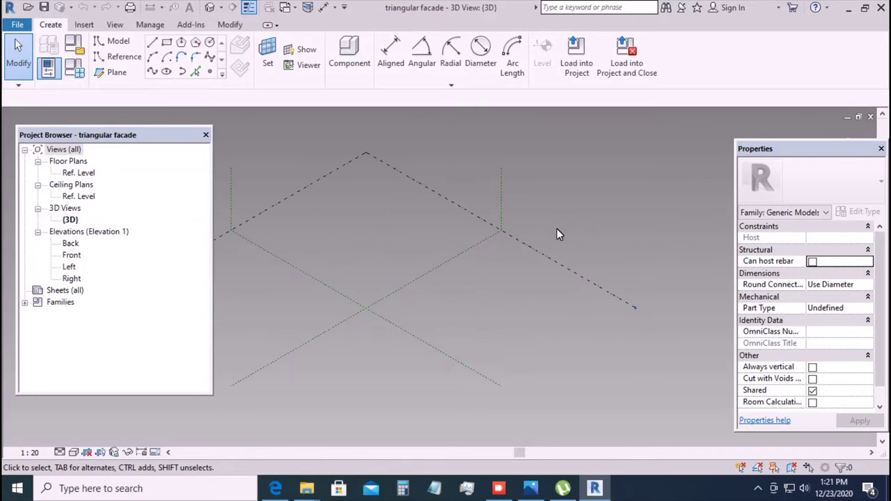
left_click(127, 61)
left_click(209, 72)
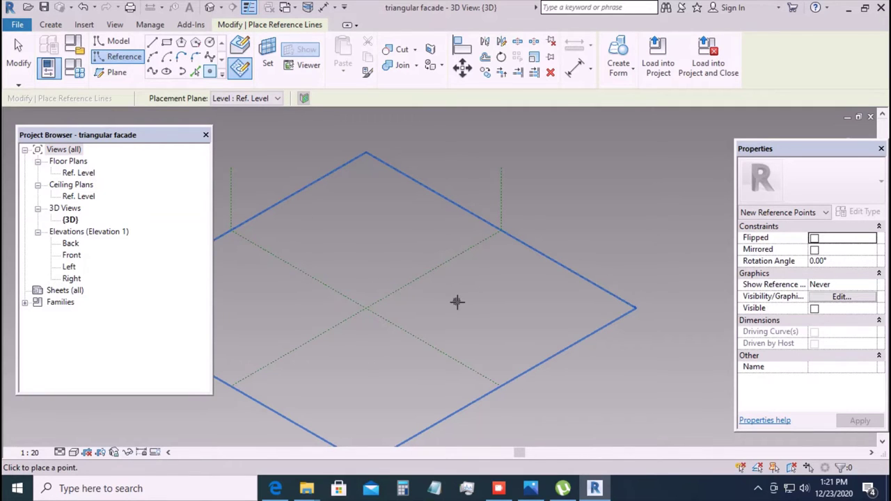
left_click(456, 302)
left_click(484, 301)
left_click(483, 282)
left_click(19, 56)
- Make the four reference points adaptive, numbered 1 to 4
scroll(459, 272, "up", 2)
left_click_drag(424, 269, 509, 352)
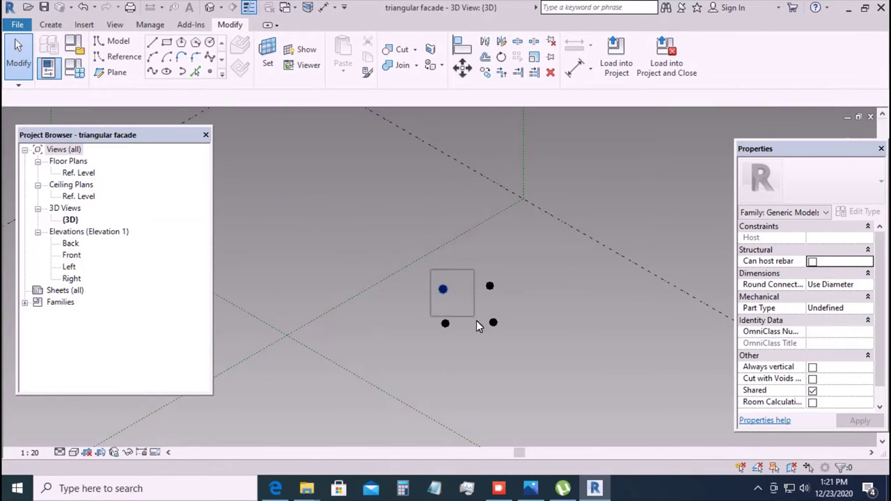
left_click(627, 62)
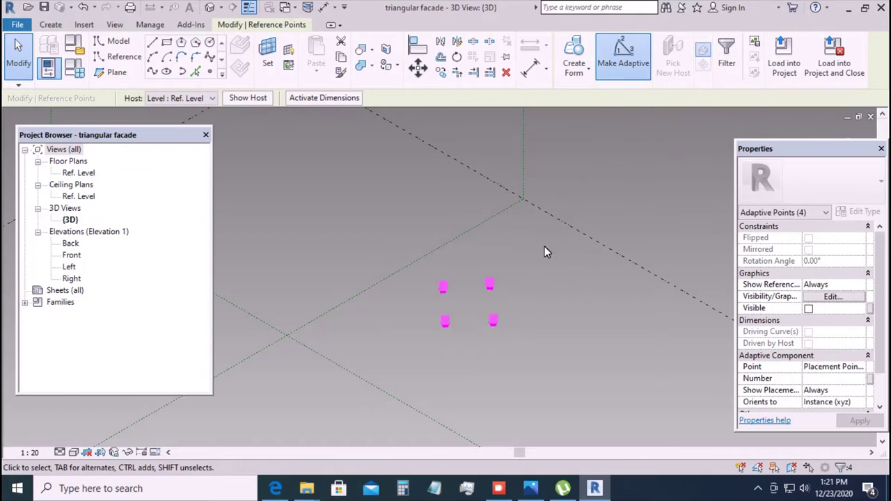
scroll(450, 300, "up", 3)
left_click(451, 298)
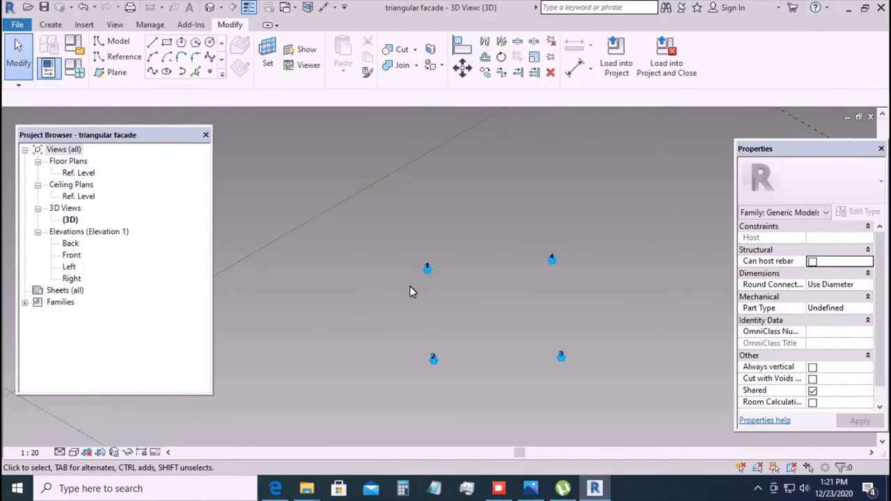
- Join adjacent adaptive points with lines to close the 1–4 outline
left_click_drag(404, 236, 456, 378)
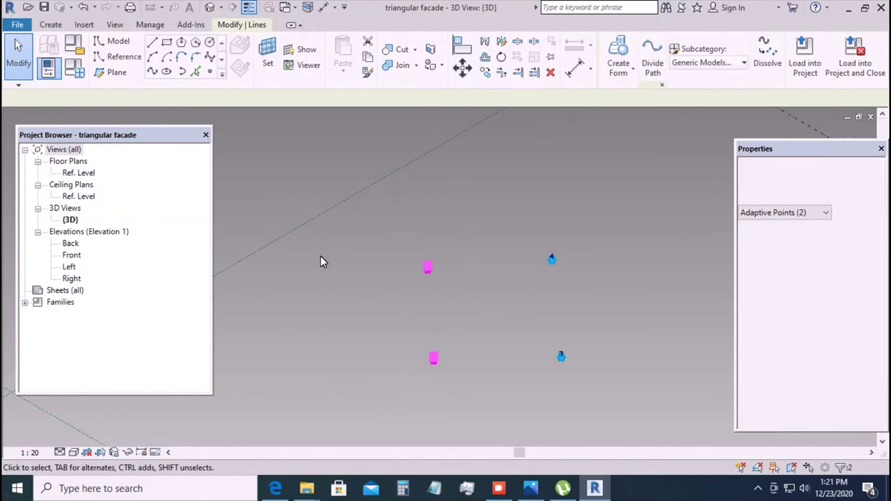
left_click_drag(408, 328, 577, 378)
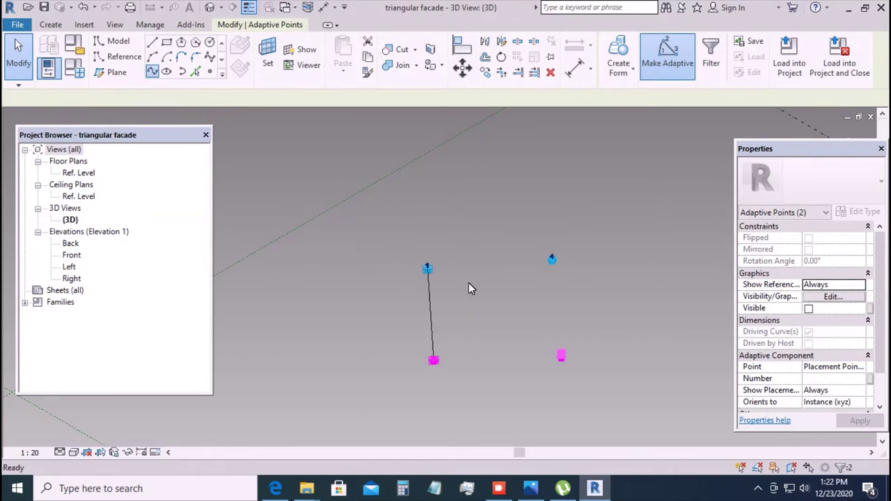
left_click_drag(583, 203, 535, 365)
left_click(151, 72)
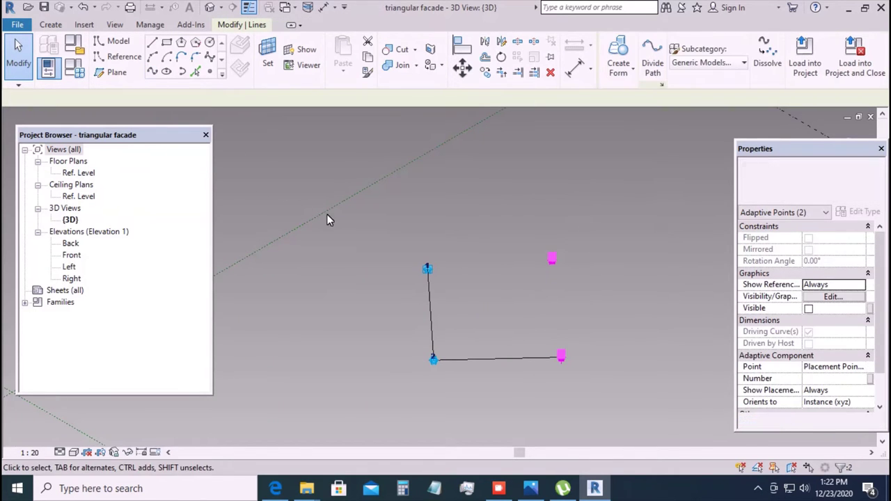
left_click_drag(397, 208, 578, 292)
left_click(151, 72)
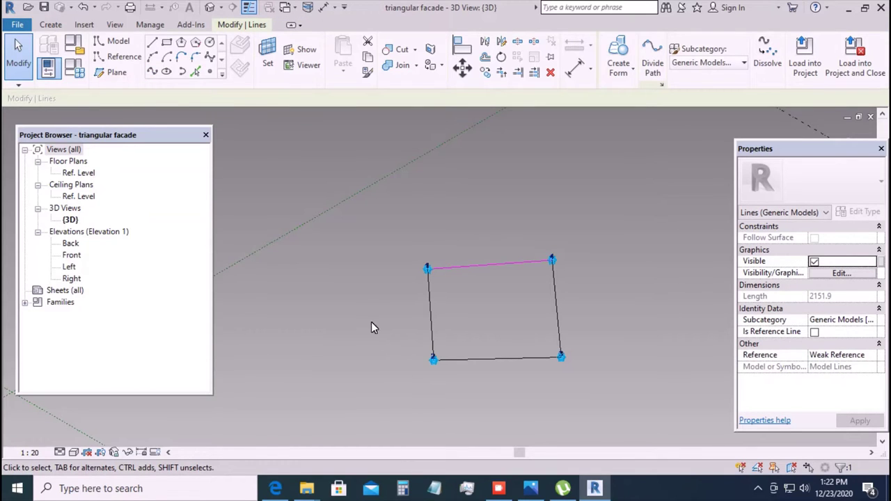
- Place a reference point on each of the four edges: left, top, right, bottom
left_click(124, 57)
left_click(210, 72)
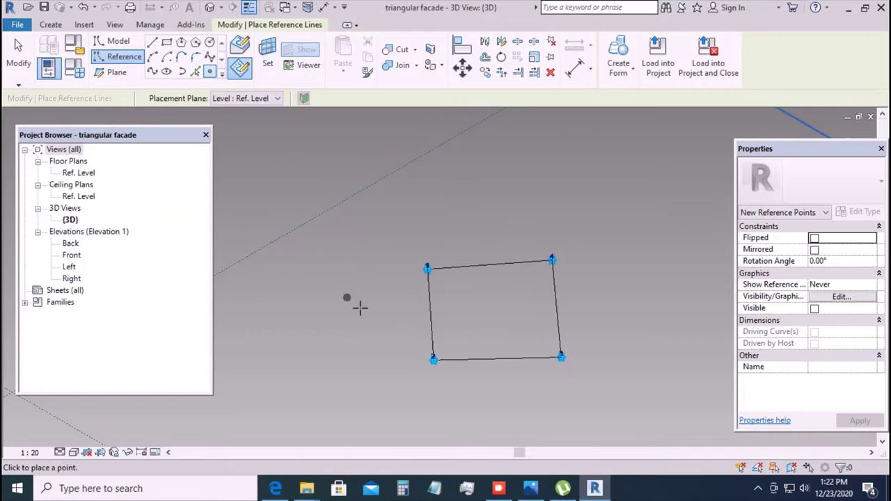
left_click(429, 297)
left_click(496, 264)
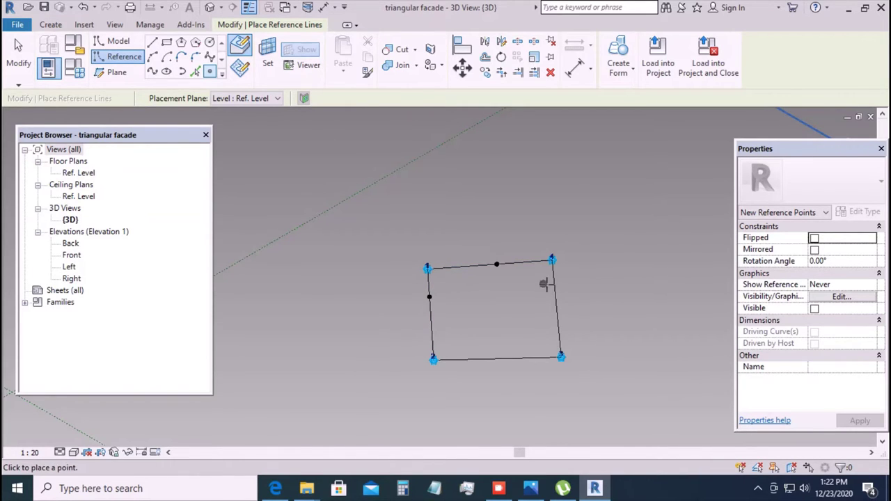
left_click(554, 280)
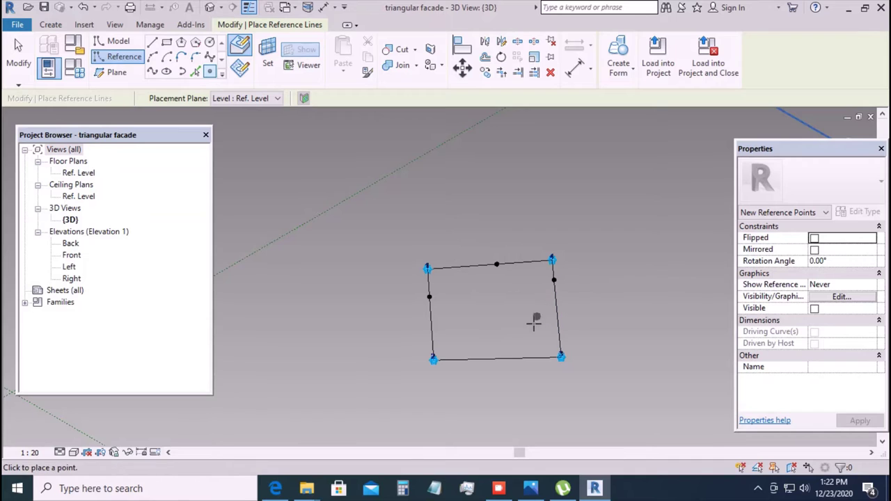
left_click(484, 360)
left_click(28, 55)
- Draw a diagonal from the left-edge point to point 3 and make it a reference line
scroll(460, 331, "up", 2)
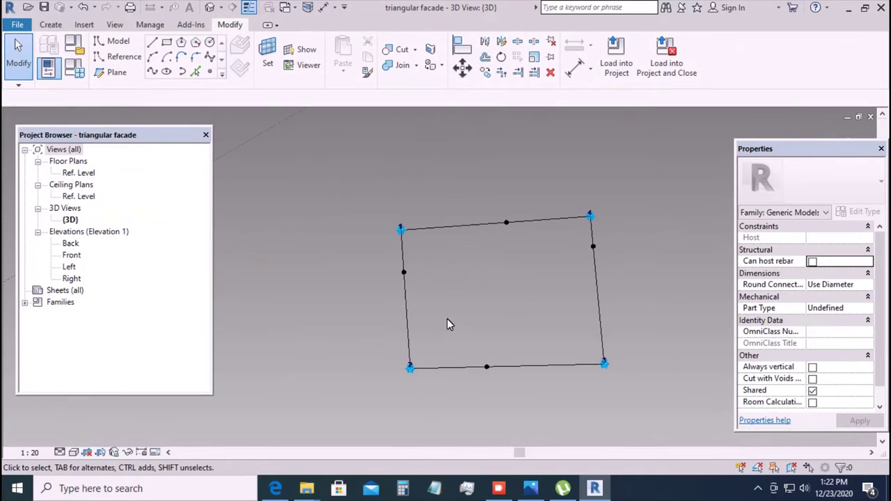
left_click(403, 272)
left_click_drag(555, 336, 606, 378, "ctrl")
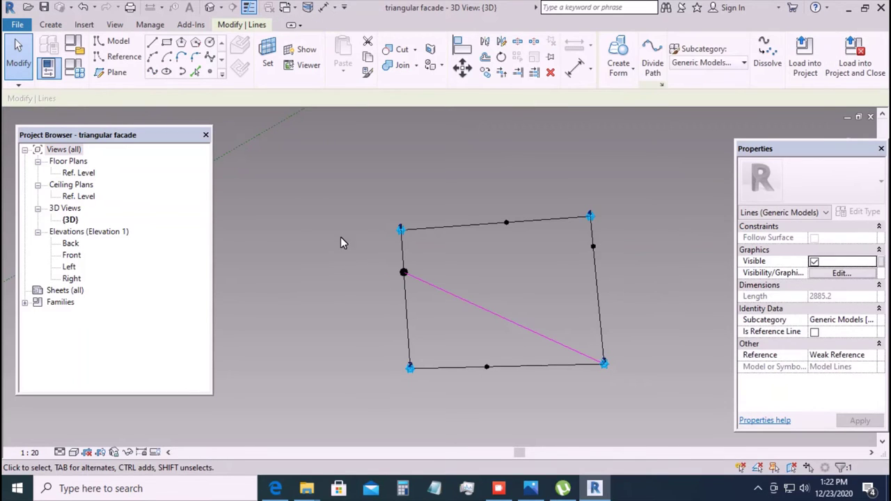
scroll(368, 171, "down", 1)
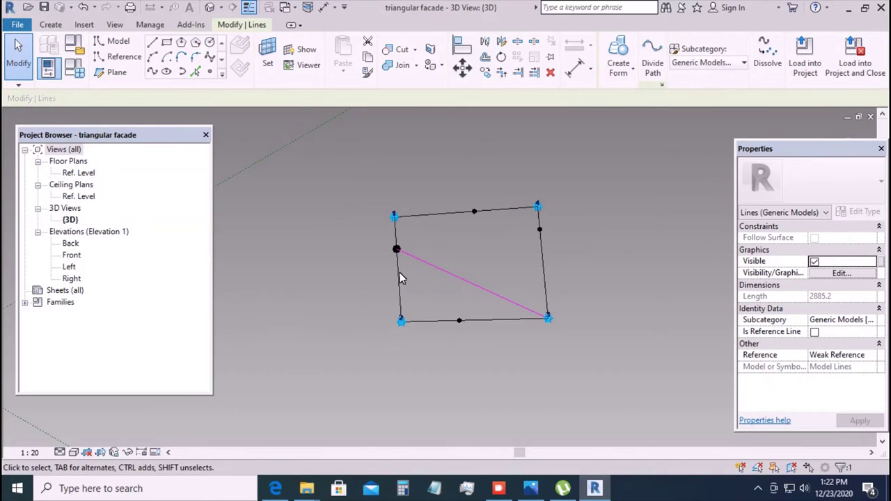
left_click(814, 331)
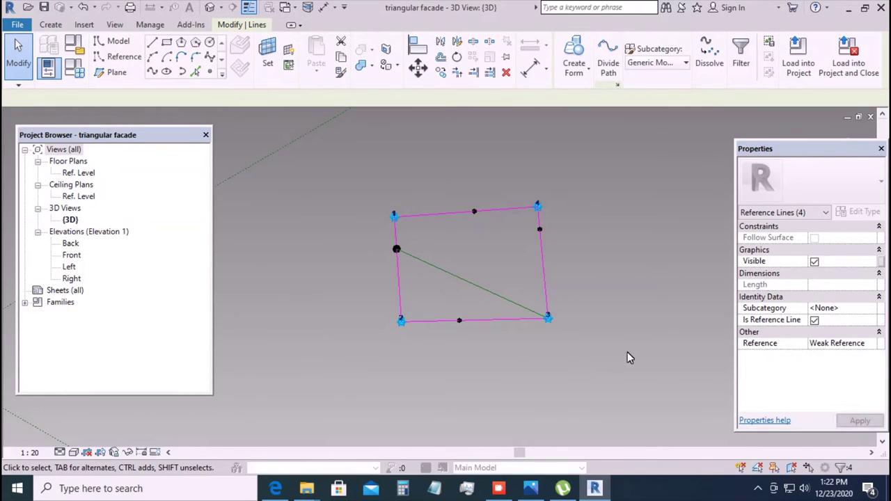
left_click(530, 366)
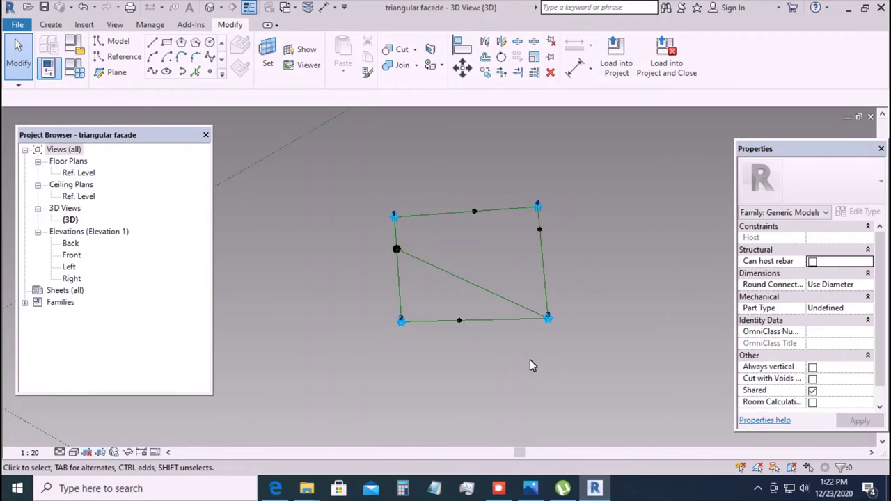
- Place a reference point on the middle of the diagonal
left_click(117, 56)
left_click(208, 71)
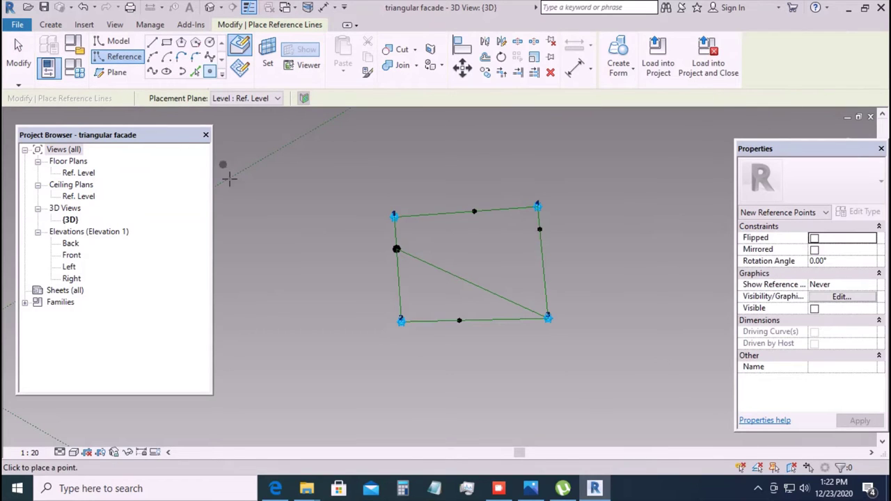
left_click(437, 268)
left_click(19, 56)
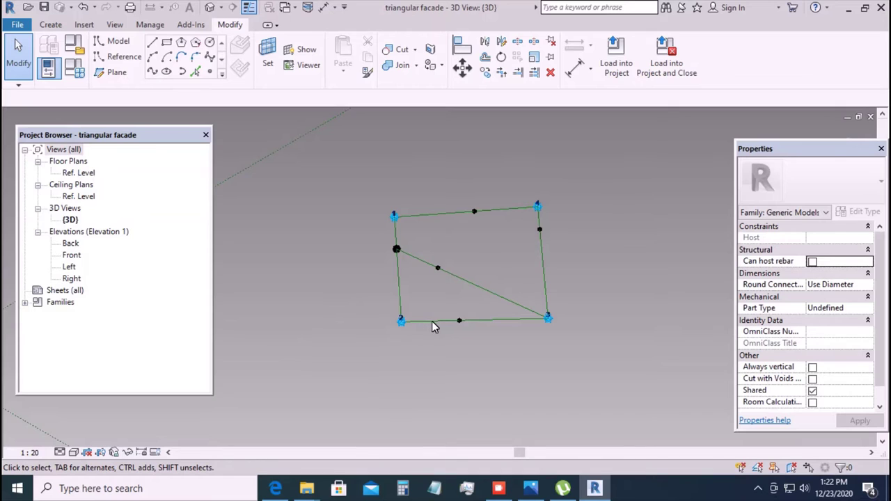
- Link the diagonal point by reference lines to corner 4, the bottom-edge point and corner 2
left_click_drag(417, 242, 449, 287)
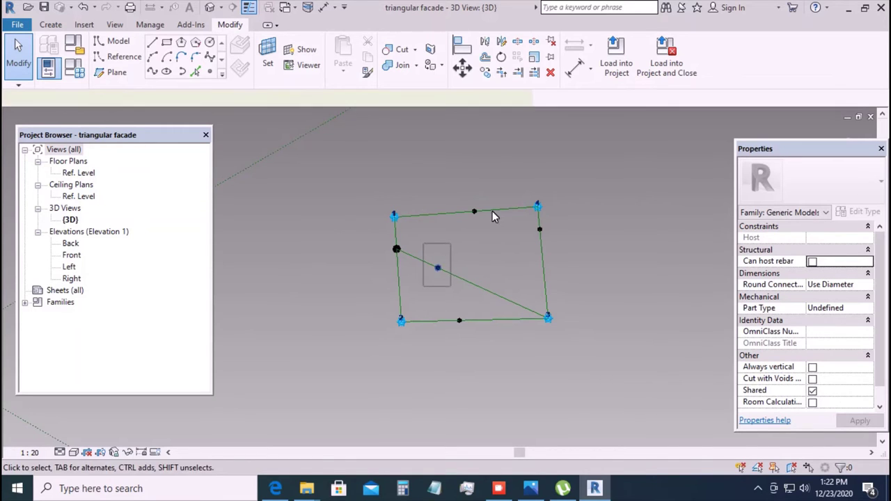
left_click_drag(511, 183, 541, 213, "ctrl")
left_click(151, 72)
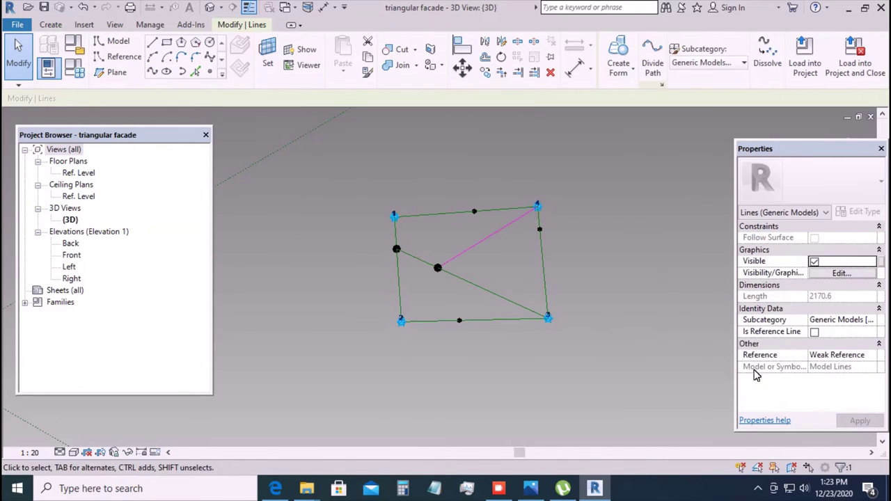
left_click(813, 331)
left_click(611, 321)
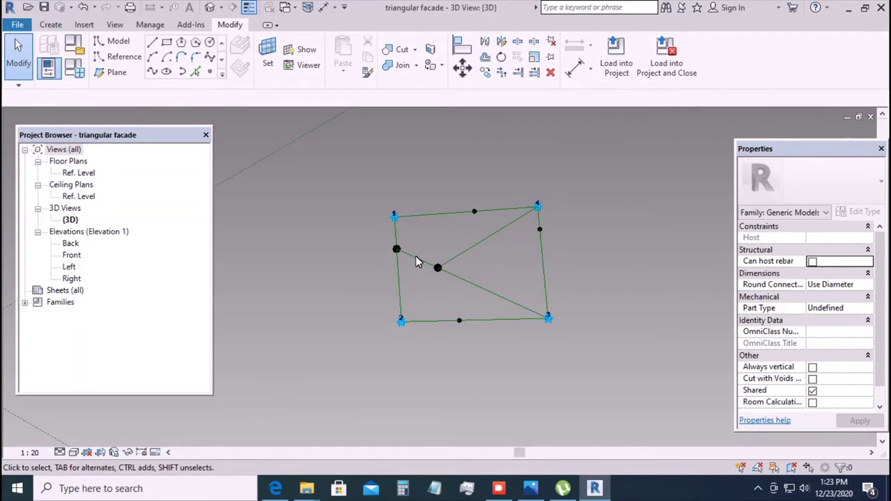
left_click_drag(419, 253, 471, 338)
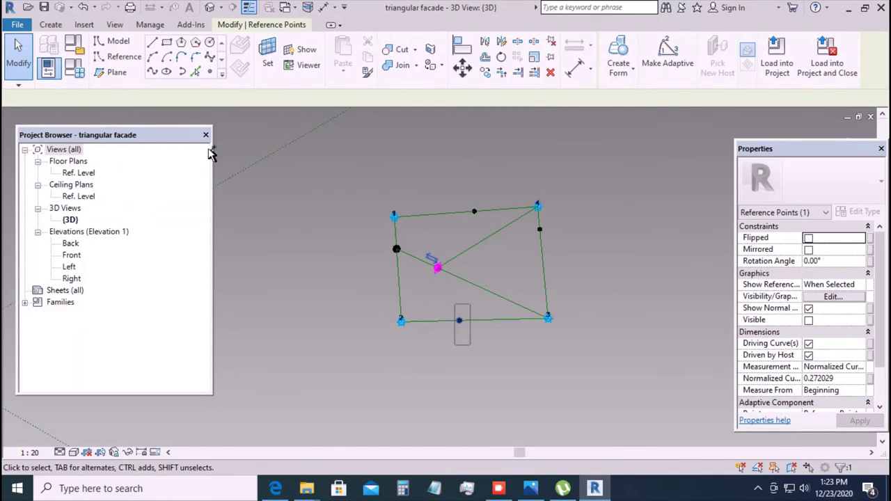
left_click(150, 73)
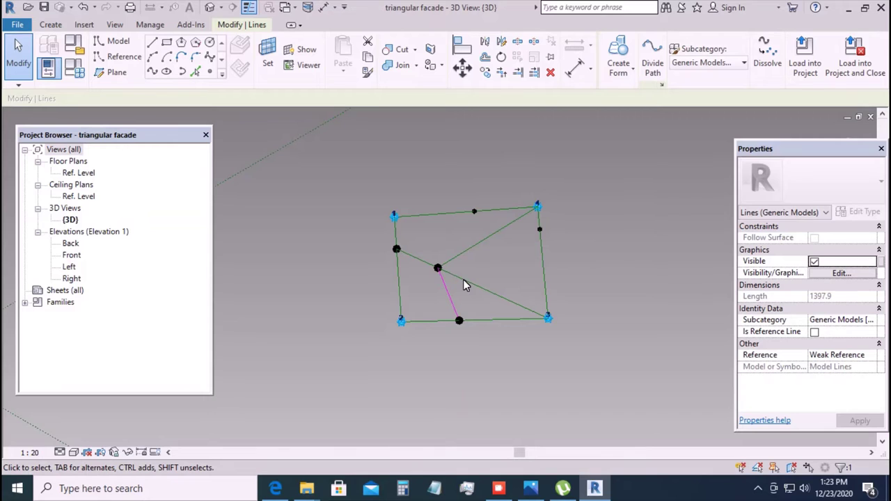
left_click_drag(412, 240, 446, 281)
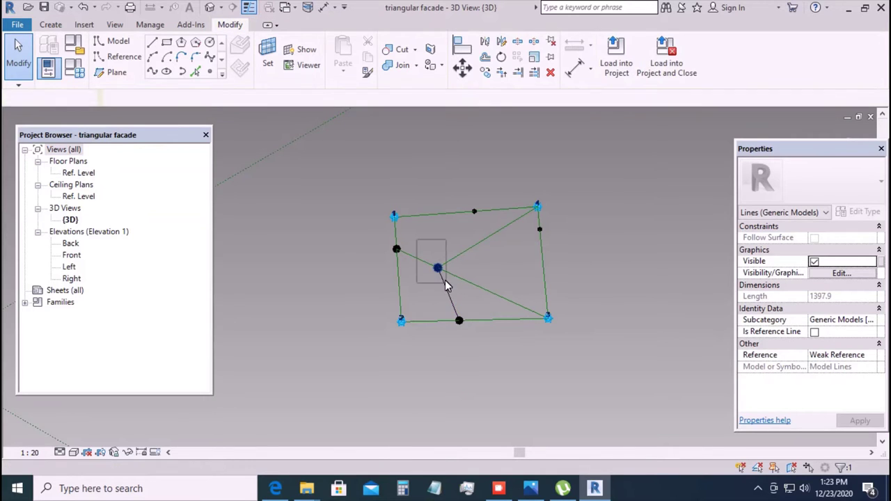
left_click_drag(384, 302, 412, 338, "ctrl")
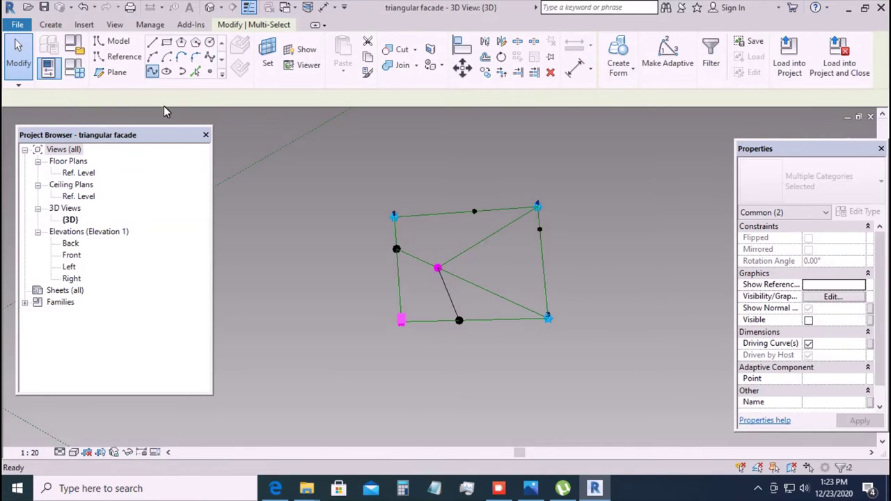
left_click(418, 295)
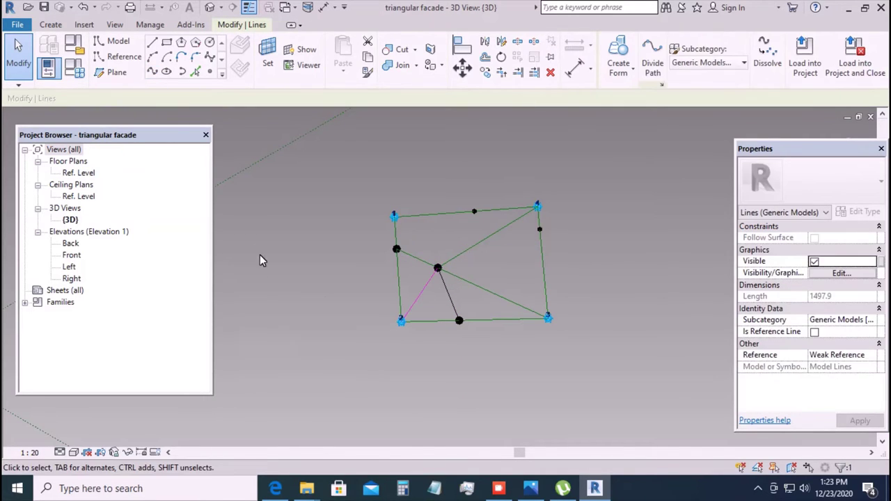
- Set the right-edge point's Normalized Curve Parameter to 0.4
left_click(529, 221)
left_click(540, 236)
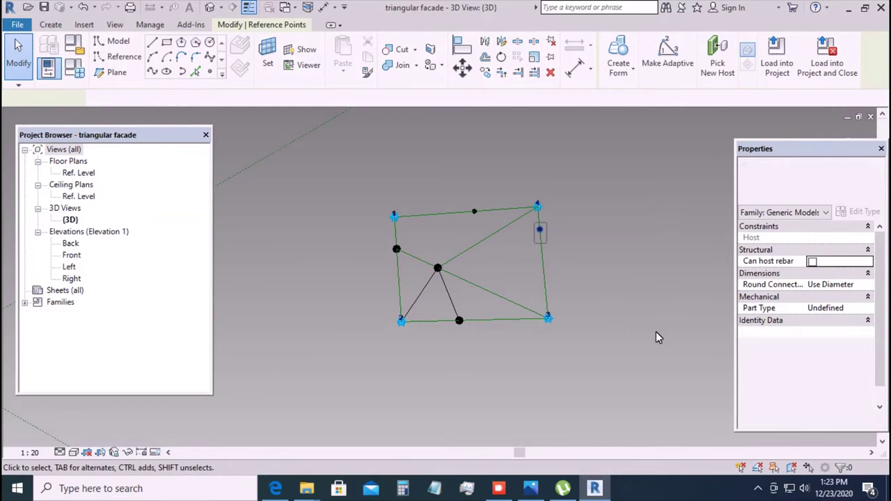
left_click(835, 378)
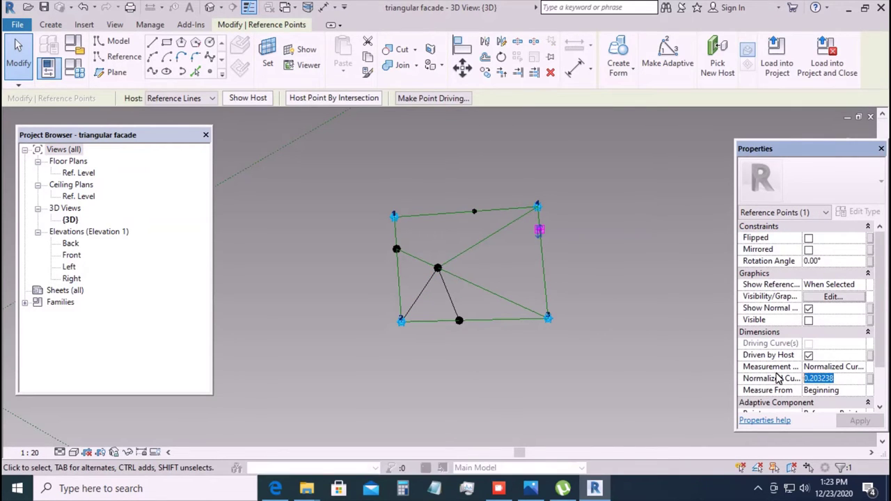
type("0.4")
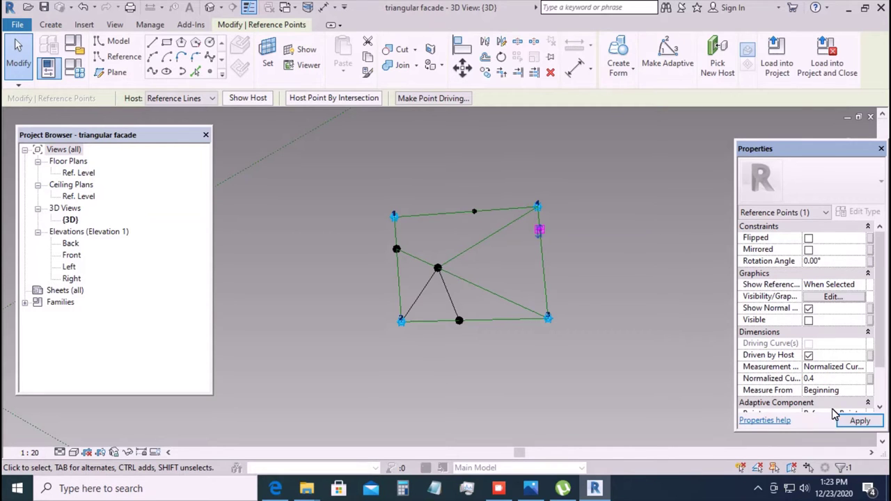
left_click(853, 420)
key("Escape")
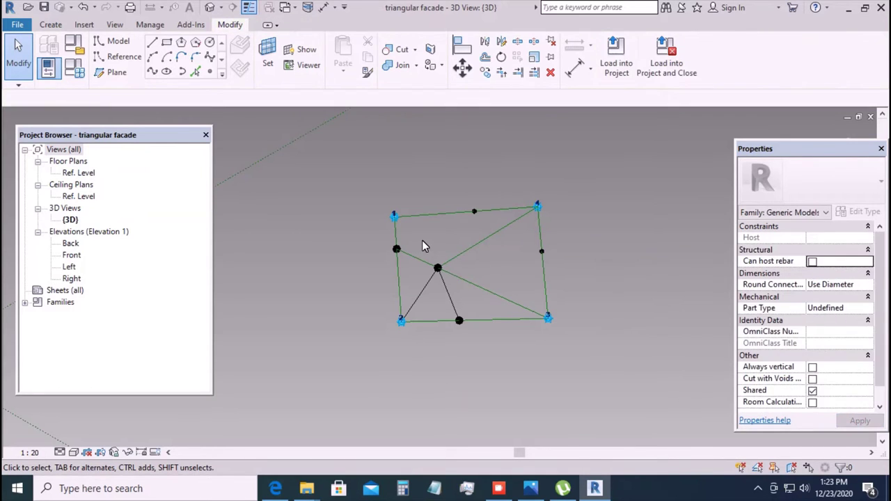
- Join the centre point to the right-edge point with a line, then delete that line
left_click(437, 268)
left_click(542, 251, "ctrl")
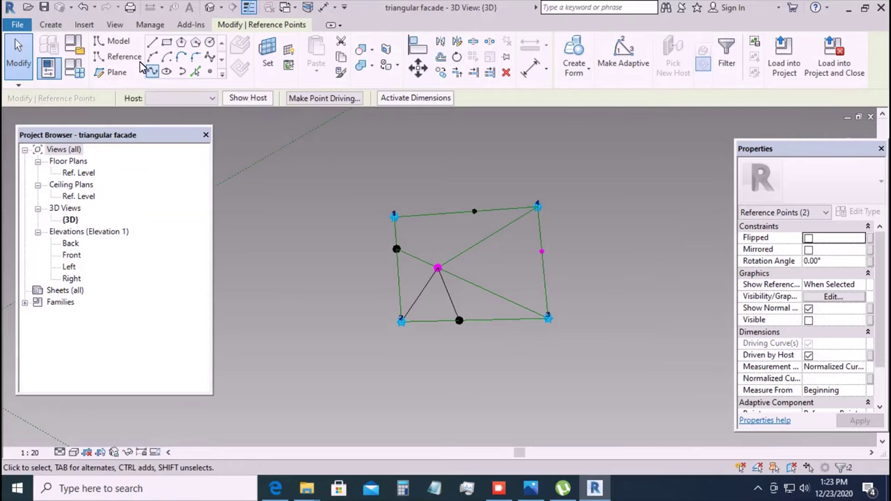
left_click(152, 71)
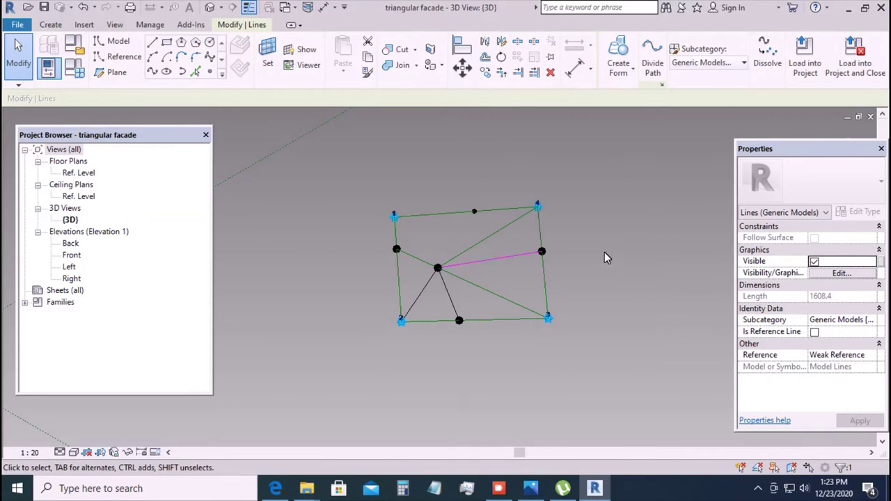
left_click(767, 56)
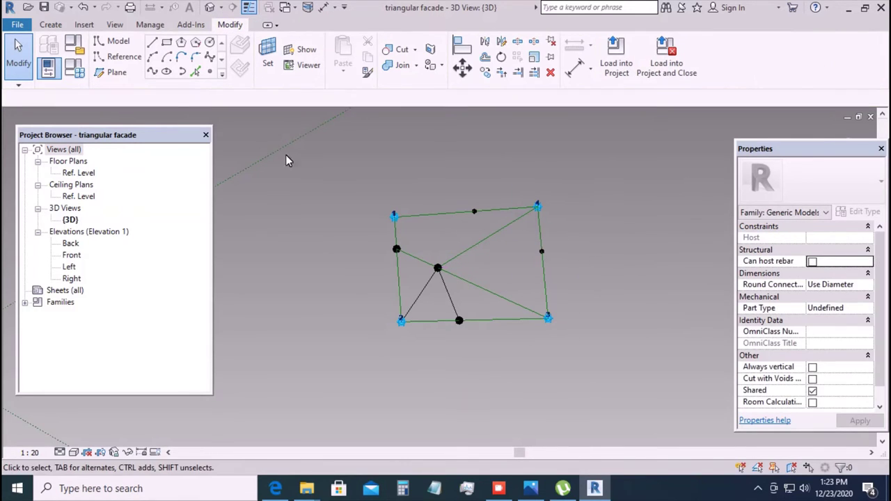
- Place a reference point on the corner 4-to-centre line and connect it to the right-edge point
left_click(118, 56)
left_click(210, 71)
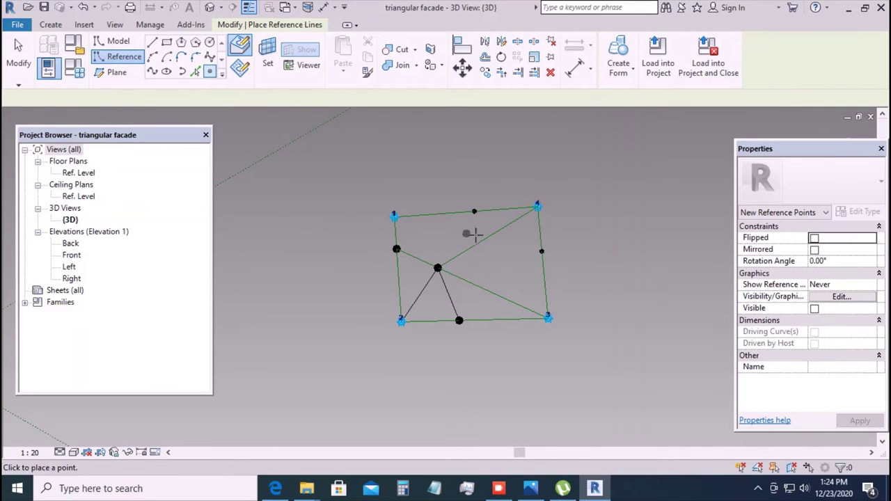
left_click(485, 239)
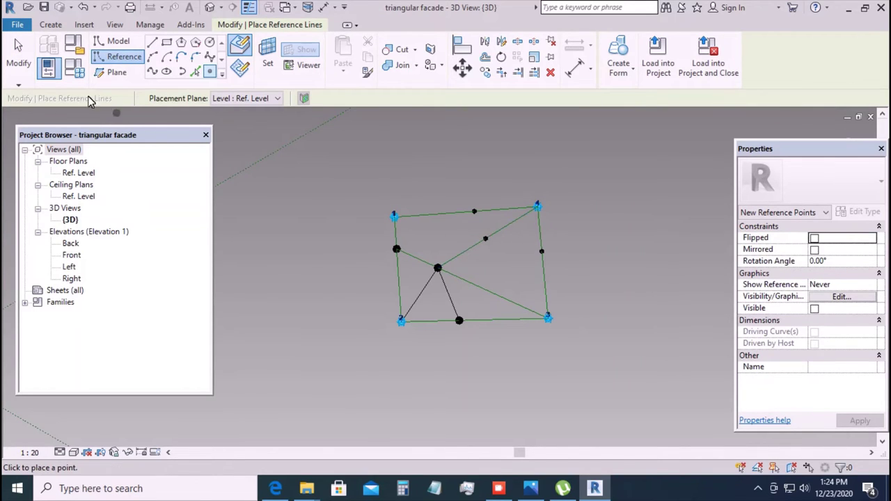
left_click(18, 56)
left_click(488, 241)
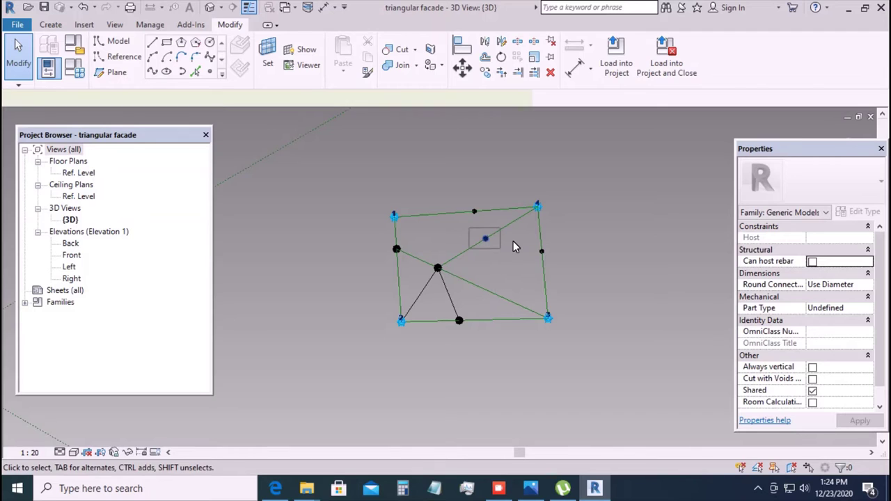
left_click(549, 258)
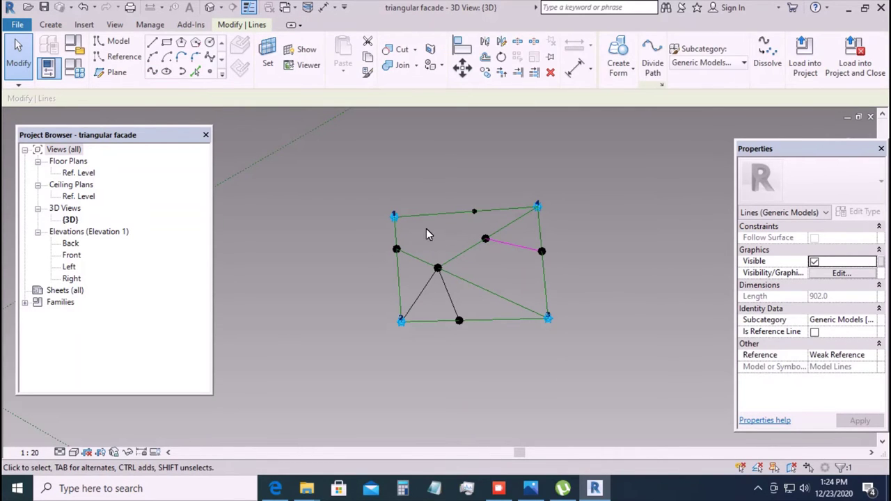
- Draw lines joining the left-edge and top-edge points to each other and to the new interior point
left_click(396, 249)
left_click(474, 211, "ctrl")
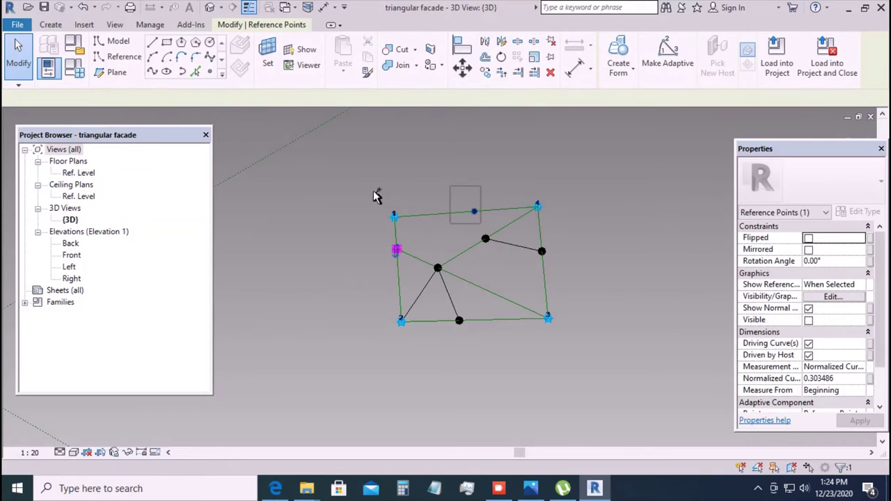
left_click(149, 72)
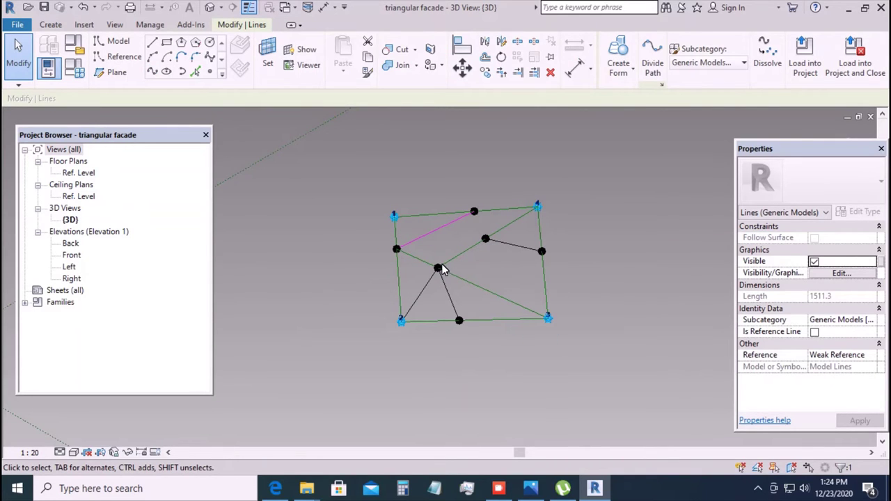
left_click(397, 250)
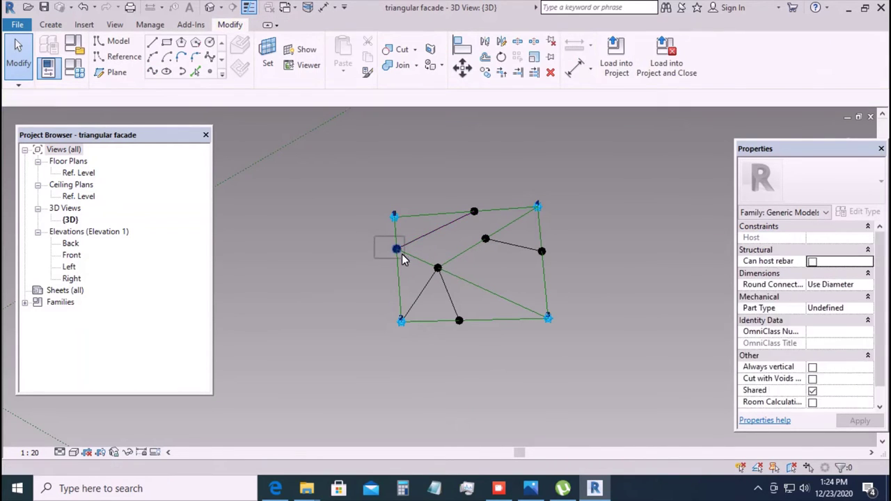
left_click(485, 239, "ctrl")
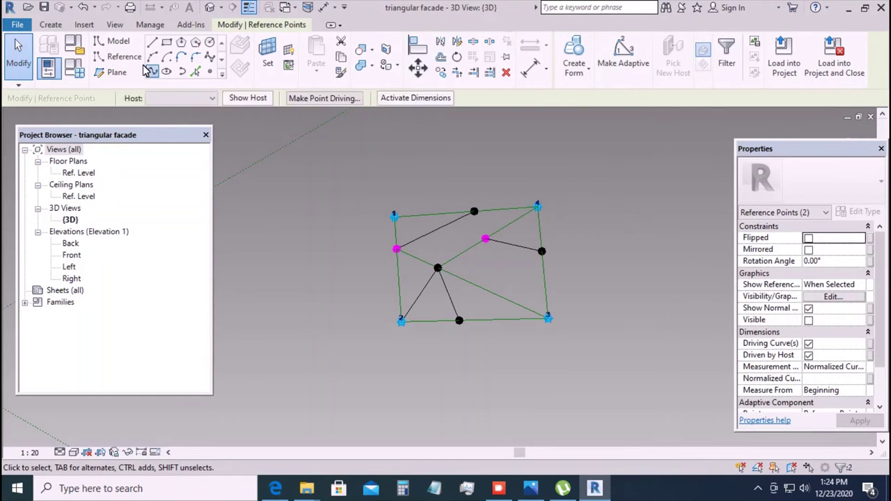
left_click(149, 73)
left_click(486, 238)
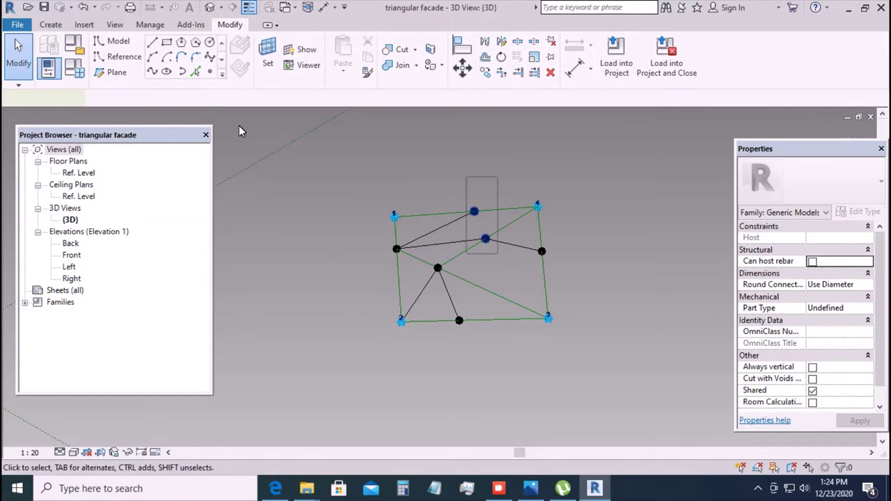
left_click(473, 211, "ctrl")
left_click(149, 72)
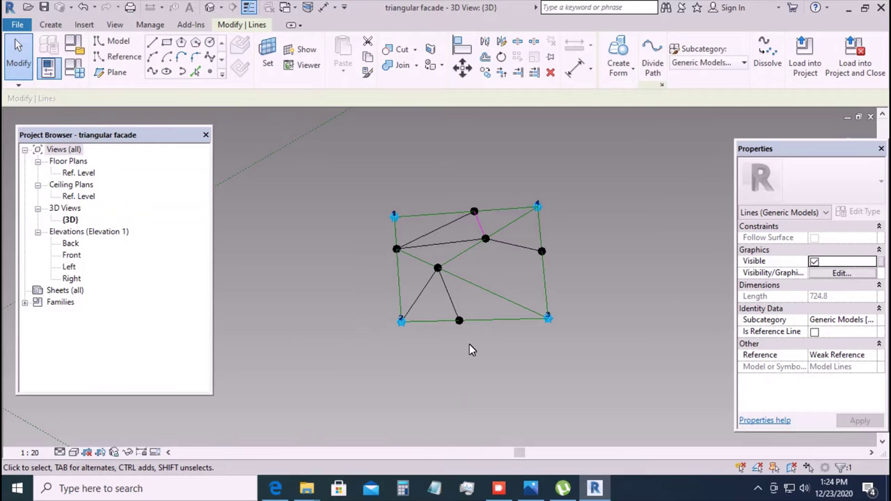
- Place a reference point on the lower-right part of the diagonal
left_click(126, 57)
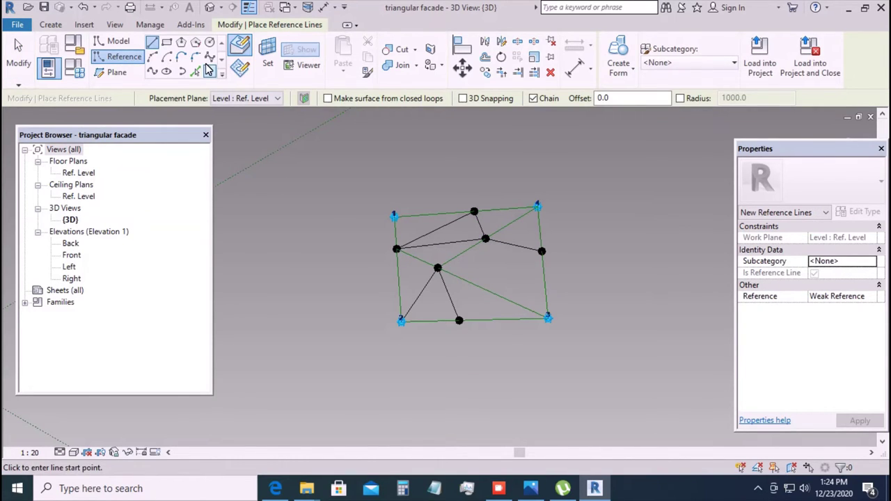
left_click(209, 72)
left_click(503, 298)
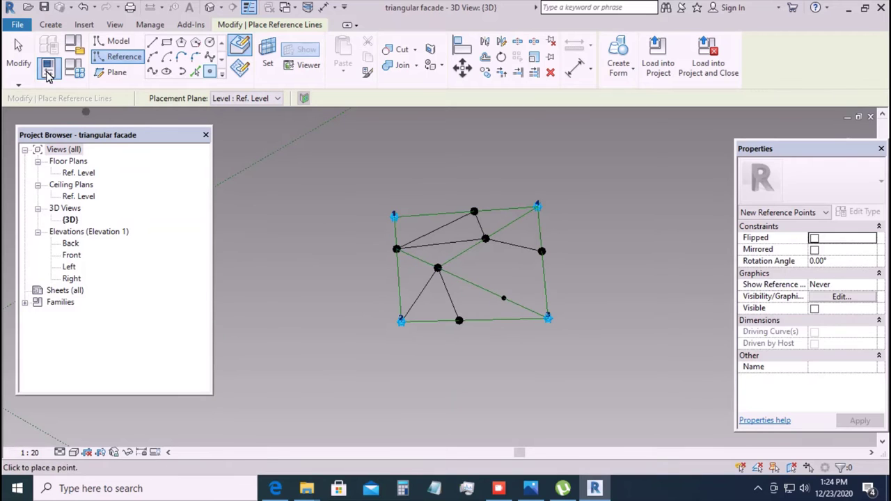
key("Escape")
left_click_drag(483, 276, 513, 313)
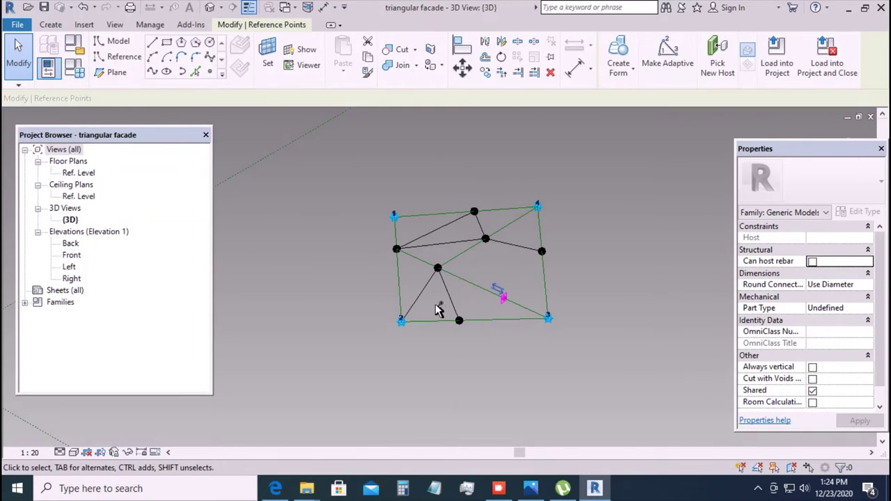
- Connect the lower diagonal point to the bottom-edge and right-edge points with lines
left_click_drag(439, 310, 478, 333, "ctrl")
left_click(196, 71)
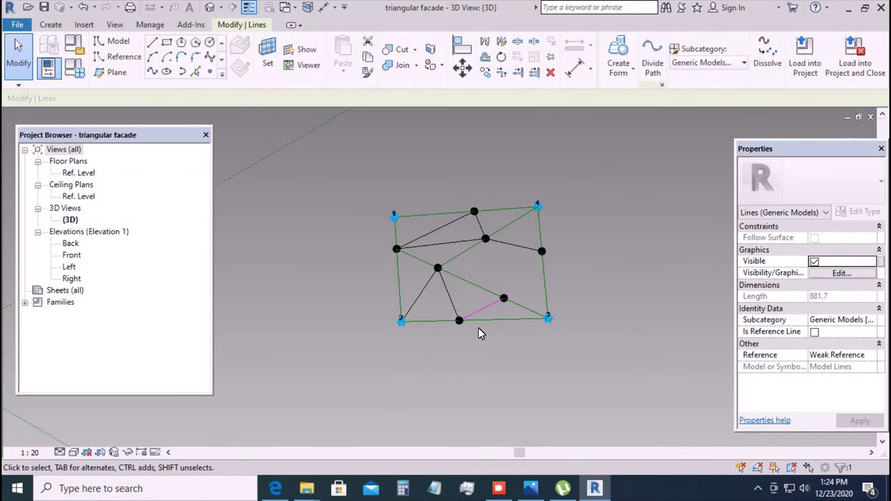
left_click(488, 268)
left_click(503, 298)
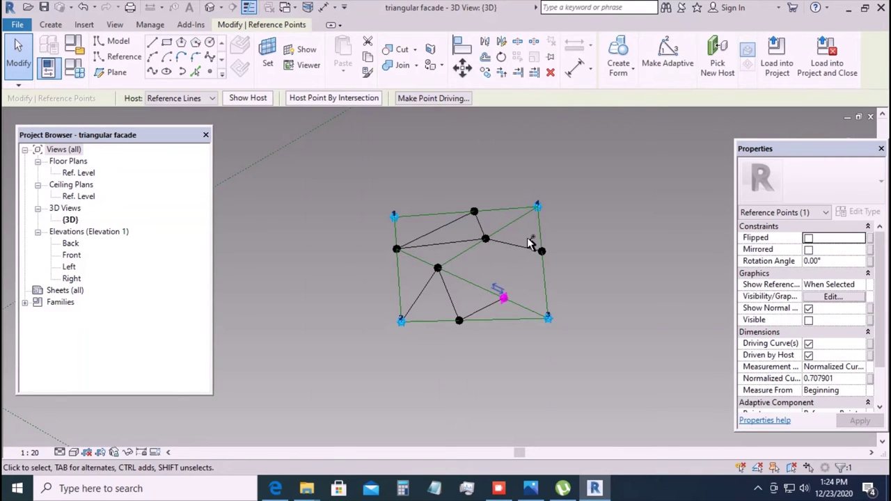
left_click(153, 72)
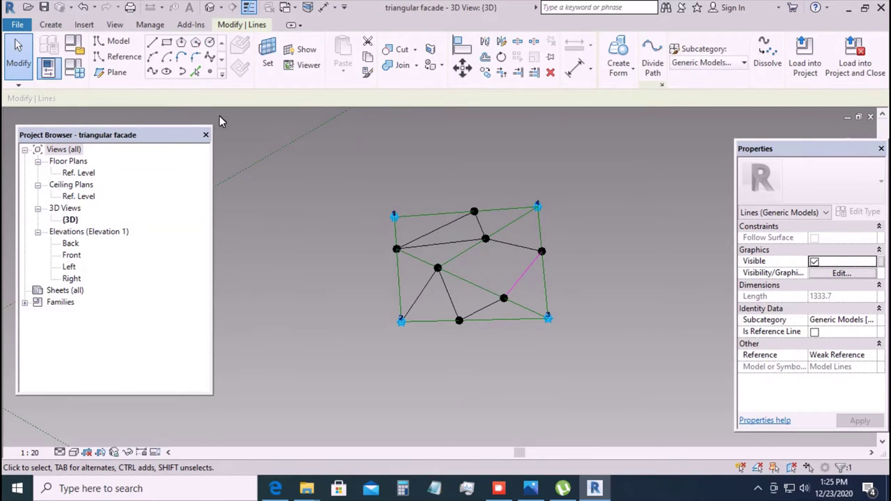
- Add another diagonal point and join it to the upper interior point and the right-edge node
left_click(122, 57)
left_click(209, 72)
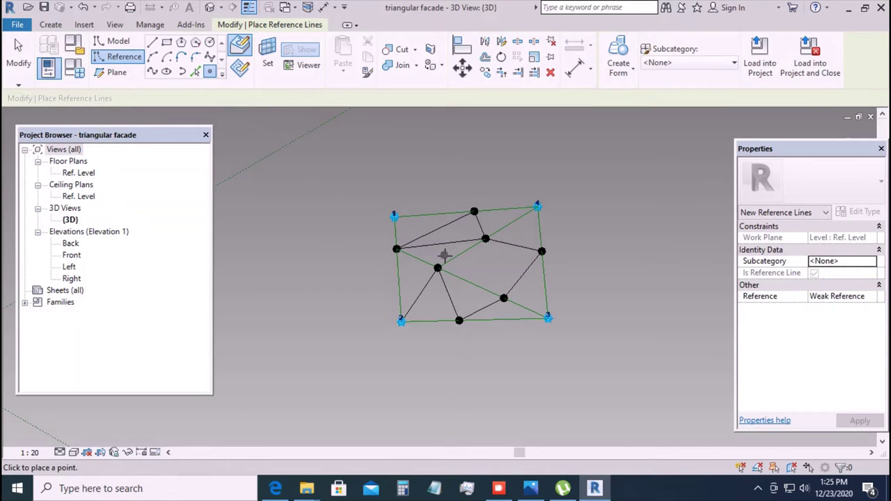
left_click(474, 284)
left_click(18, 56)
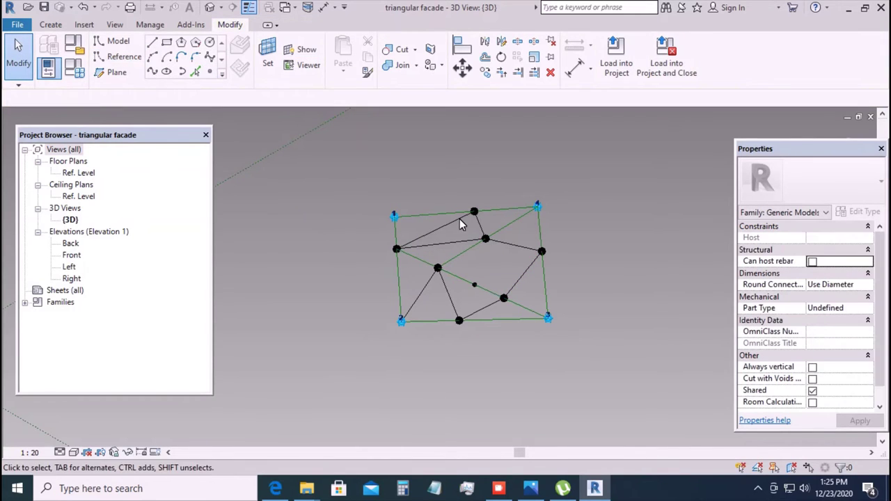
left_click(485, 238)
left_click(474, 284, "ctrl")
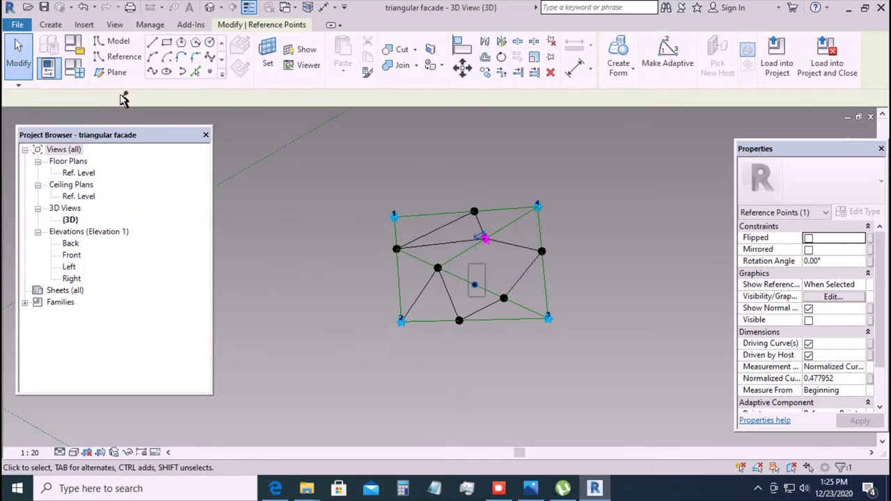
left_click(150, 72)
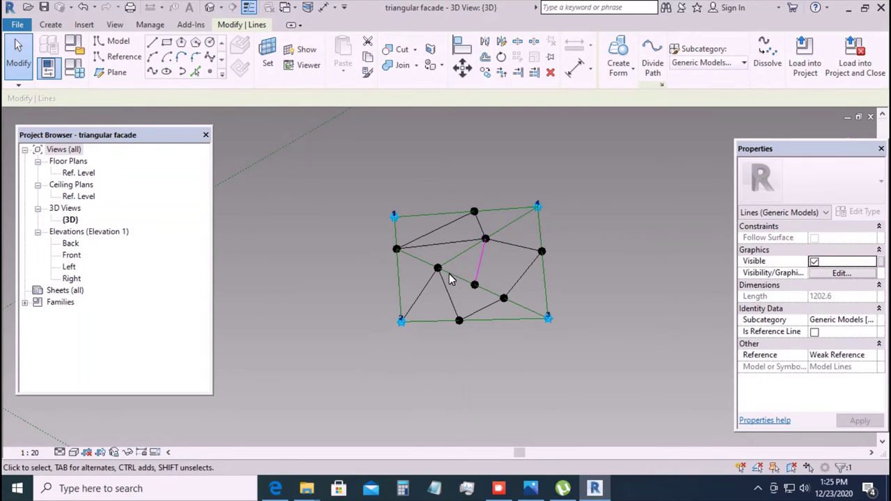
left_click(475, 284)
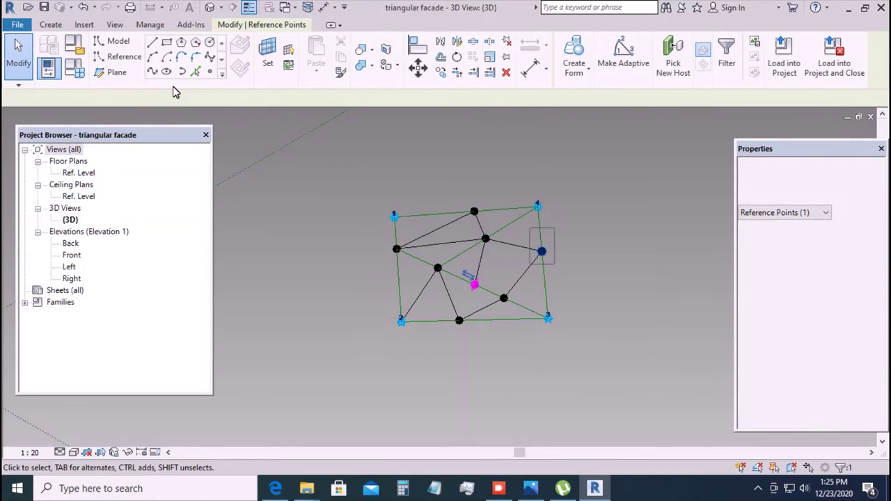
left_click(151, 72)
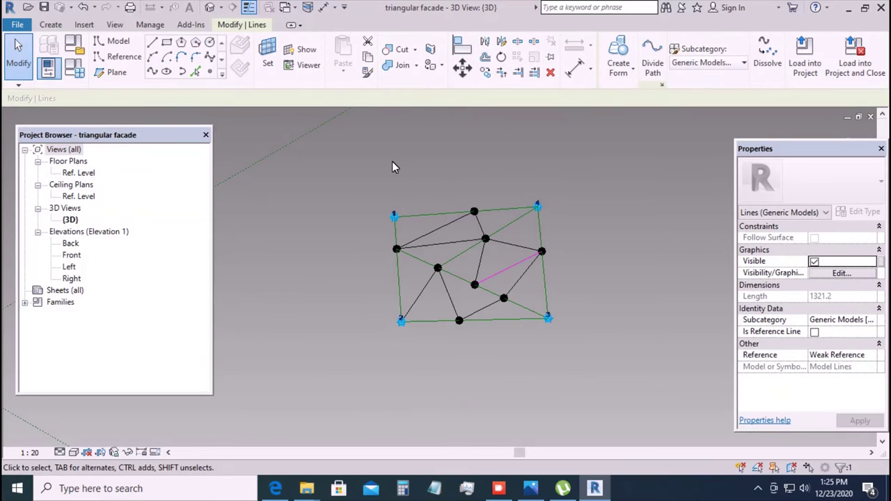
left_click(382, 194)
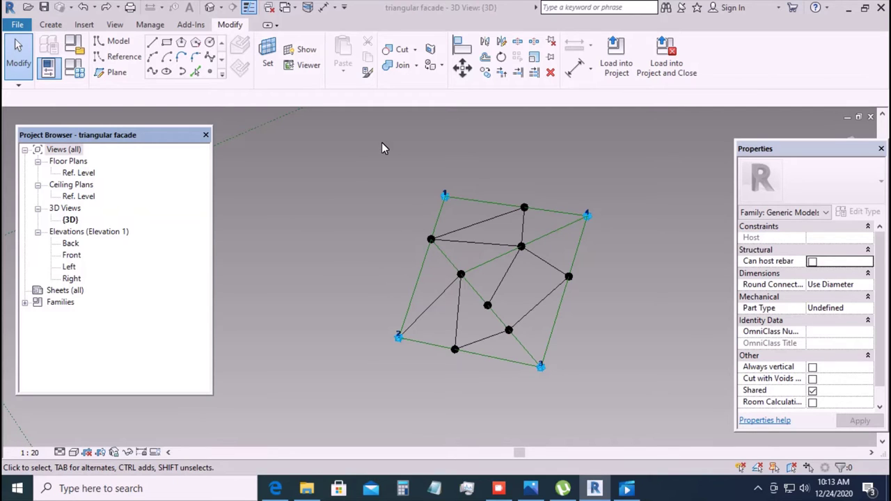
- Filter the window-selected grid down to Lines (Generic Models) and mark all nine as reference lines
left_click_drag(382, 149, 627, 396)
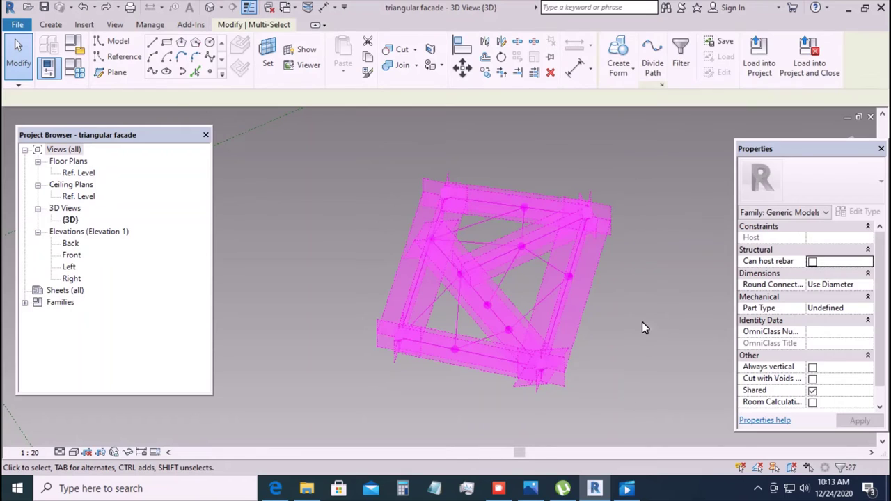
left_click(681, 55)
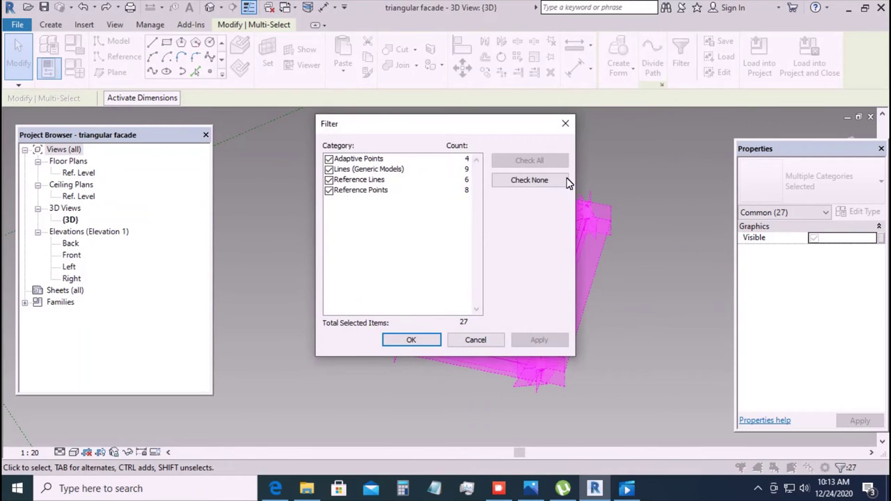
left_click(540, 178)
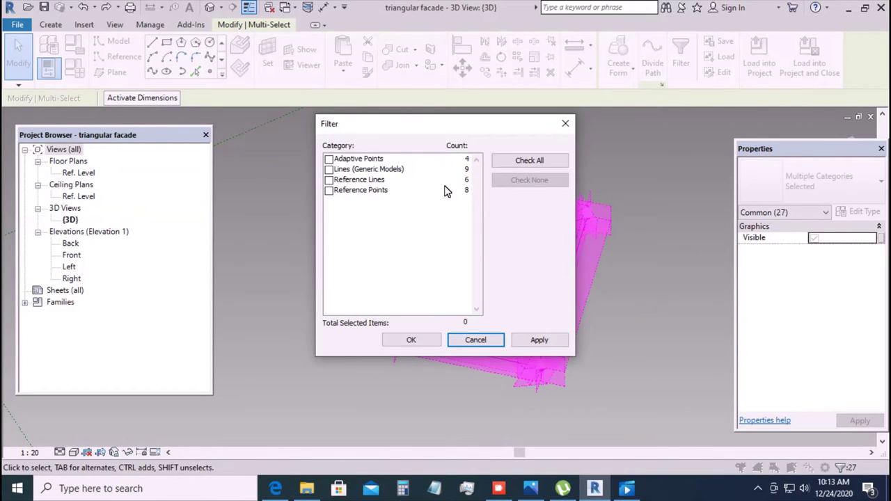
left_click(328, 169)
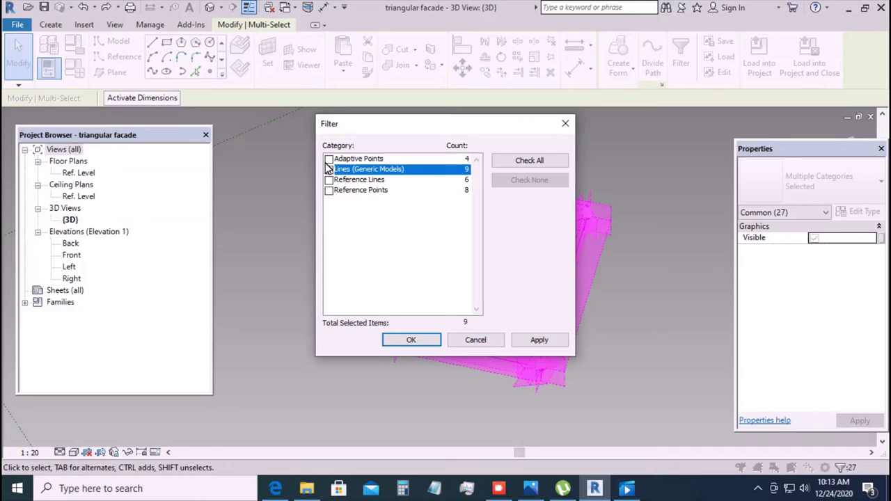
left_click(404, 337)
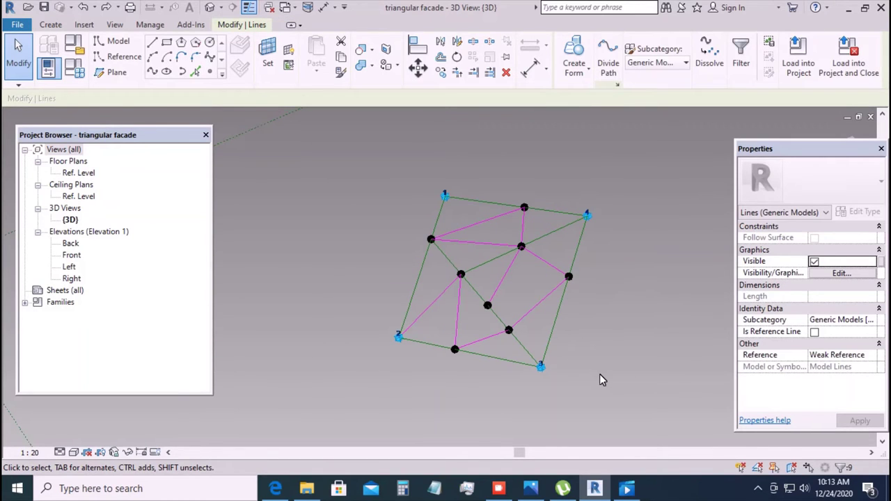
left_click(814, 332)
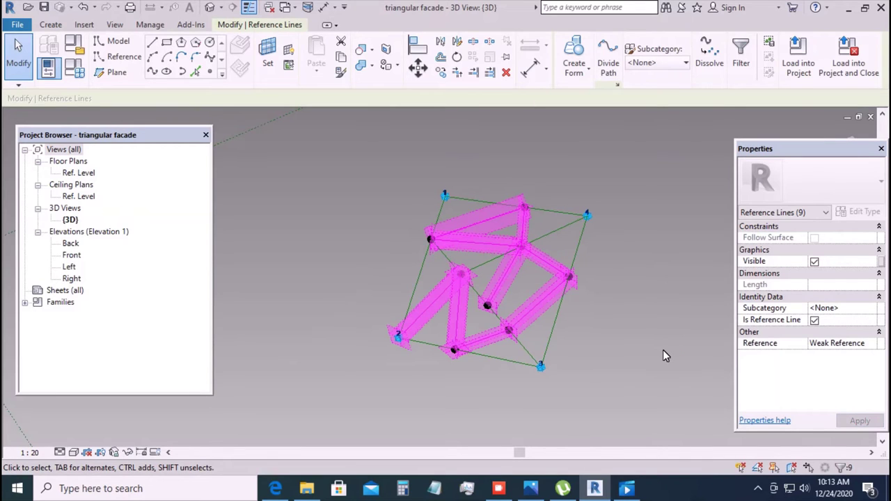
left_click(661, 351)
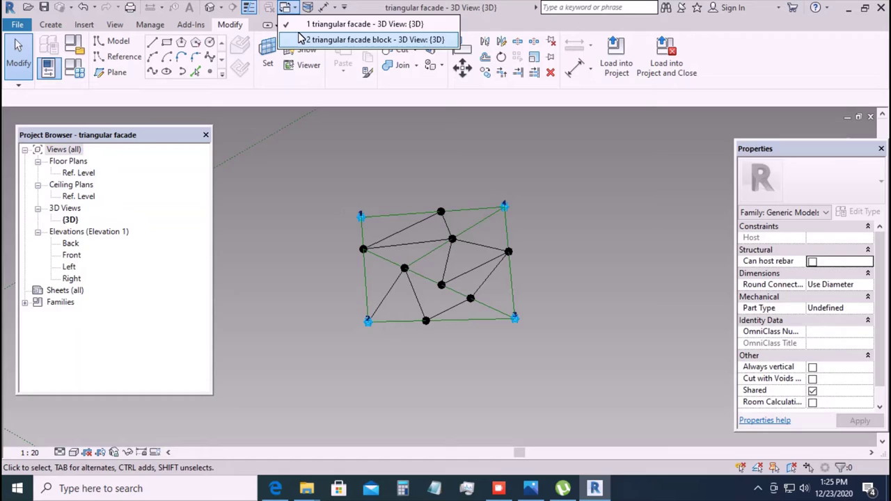
- Load the triangular facade block into the project and place the first panel at the top-left corner
left_click(299, 40)
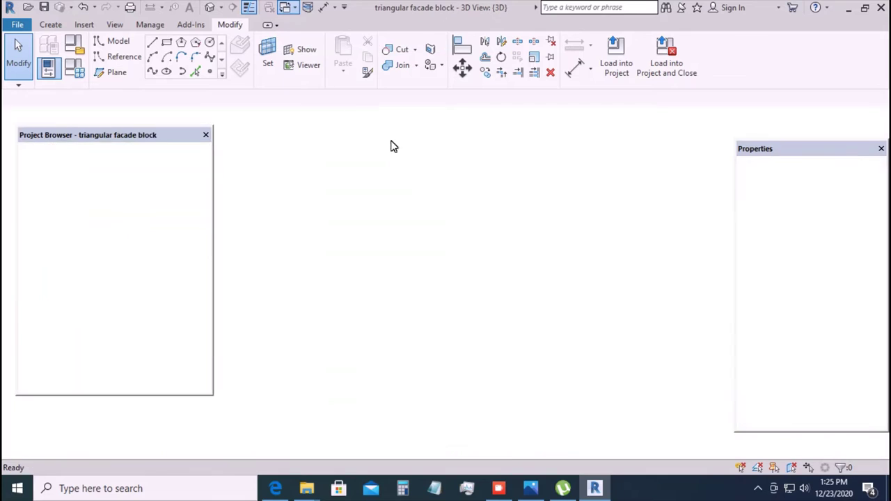
left_click(612, 63)
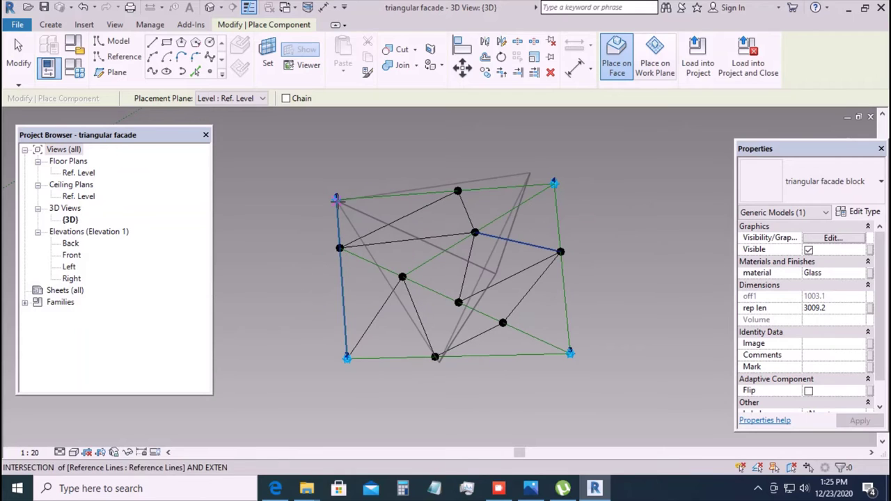
left_click(339, 201)
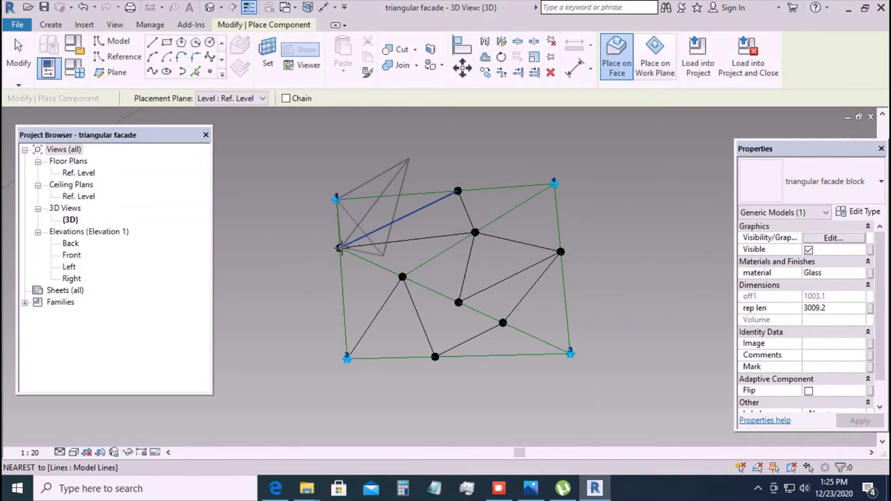
left_click(339, 248)
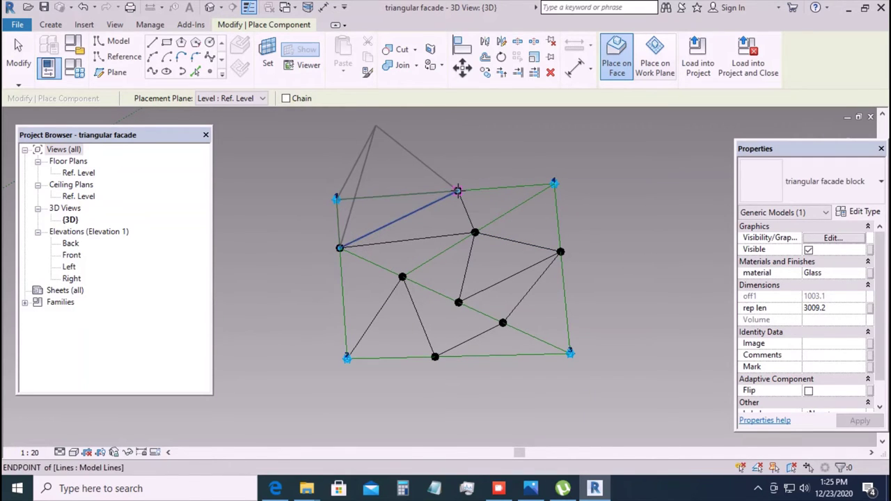
left_click(457, 191)
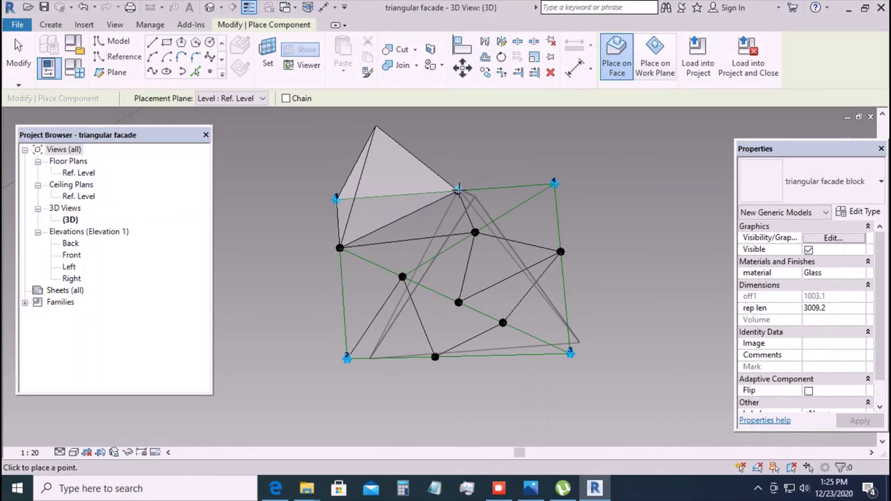
- Place panels across the upper row from the top-middle node to the top-right corner and right edge
left_click(458, 191)
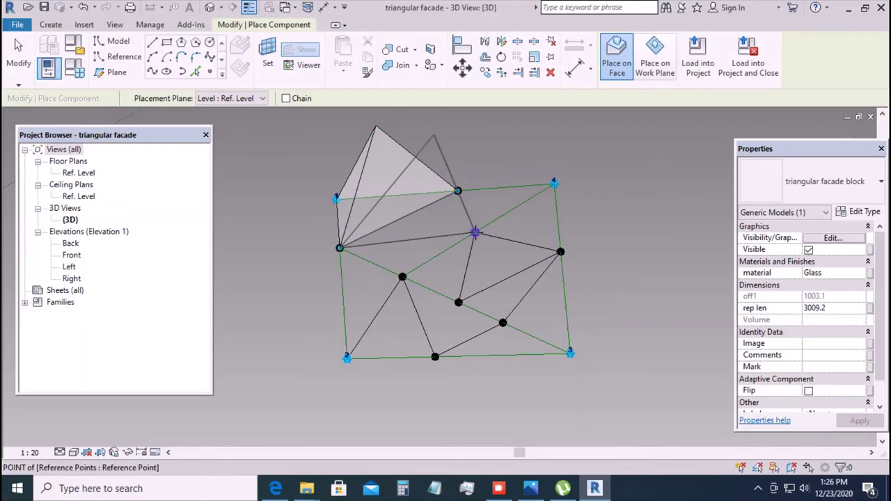
left_click(474, 232)
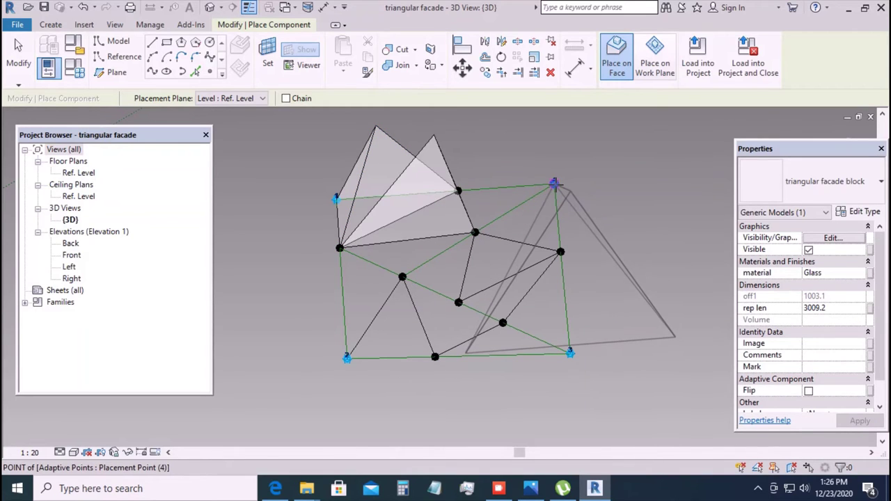
left_click(458, 190)
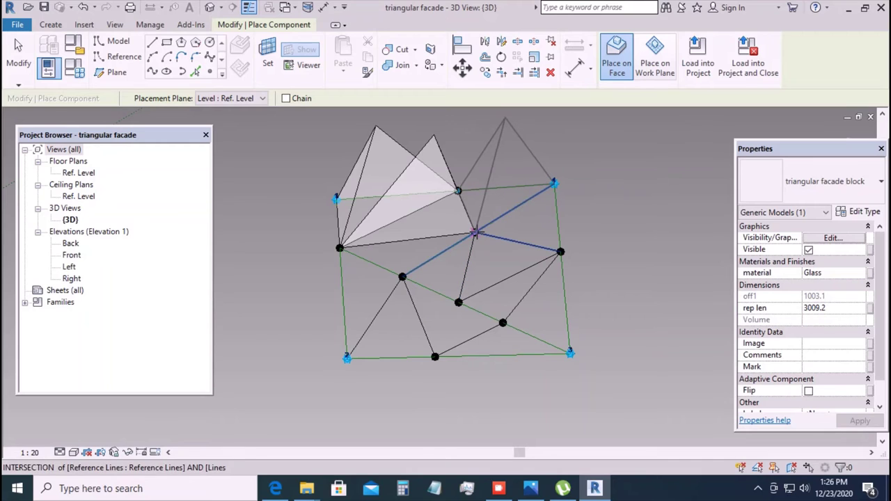
left_click(474, 232)
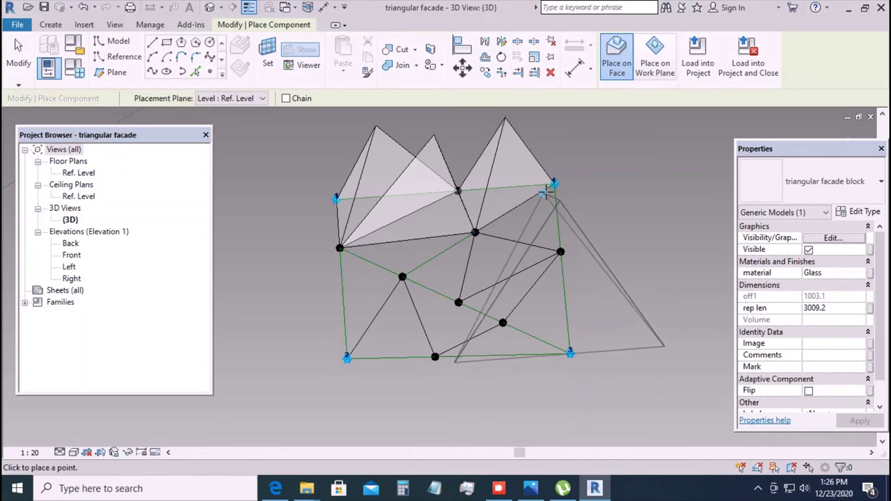
left_click(555, 183)
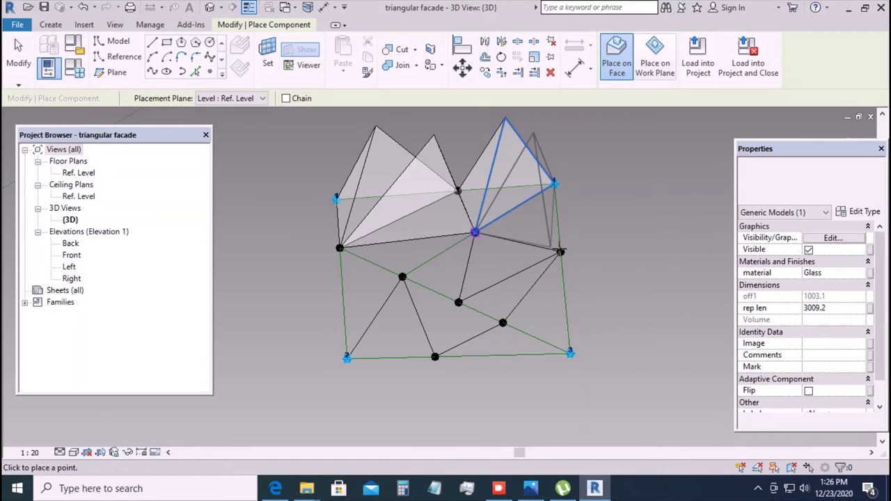
left_click(560, 251)
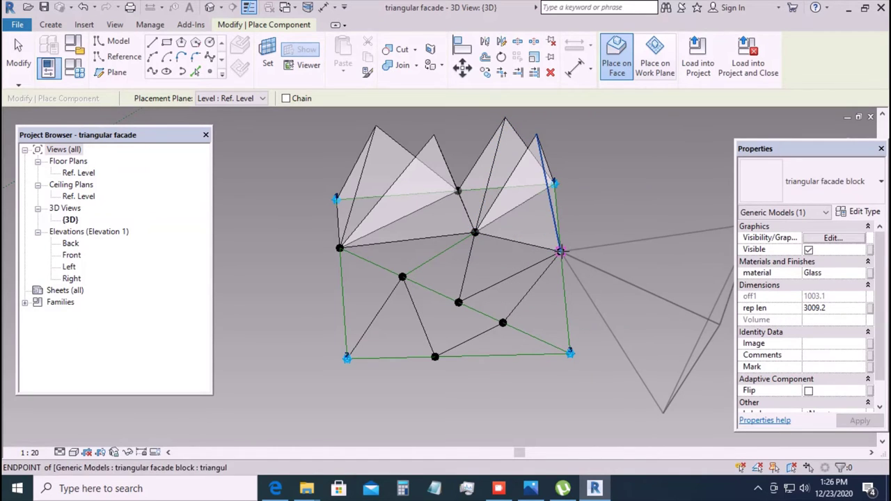
left_click(560, 251)
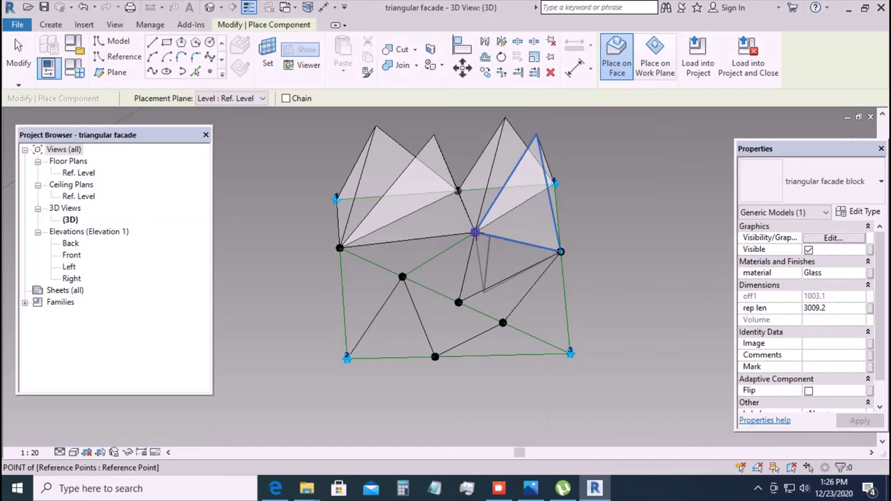
left_click(474, 232)
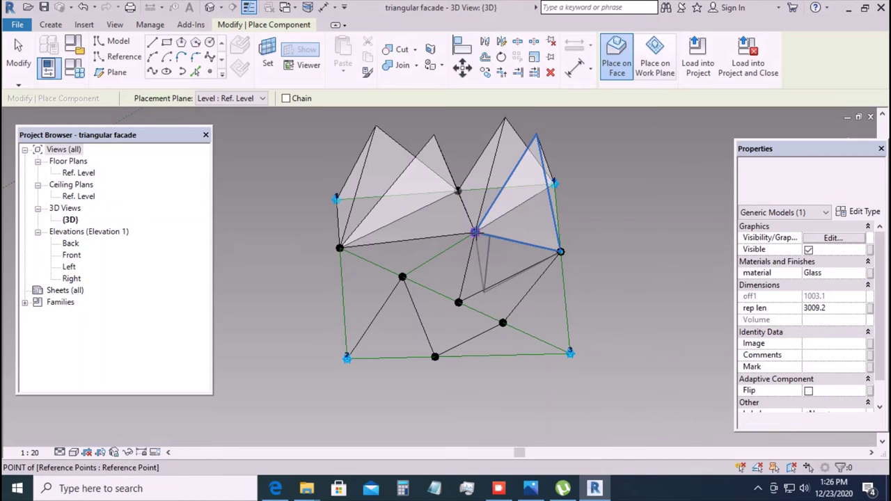
left_click(458, 302)
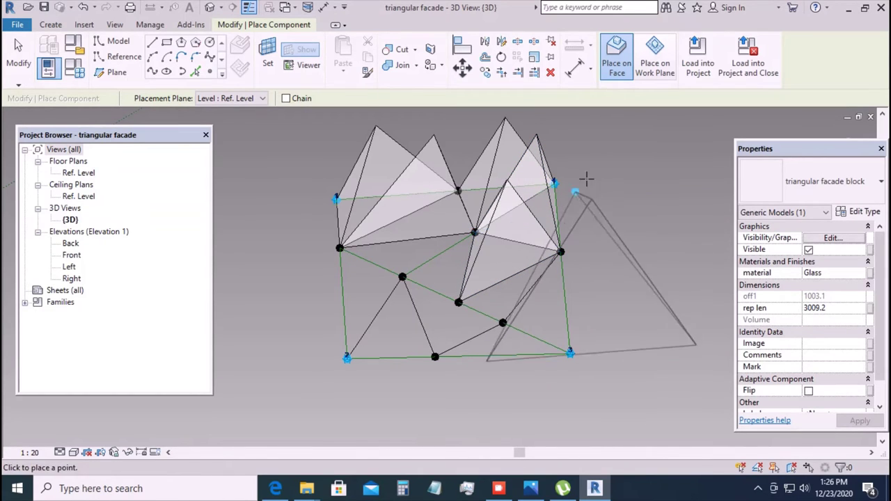
- Place panels around the central and left-edge nodes down to the lower-left corner
scroll(606, 152, "down", 2)
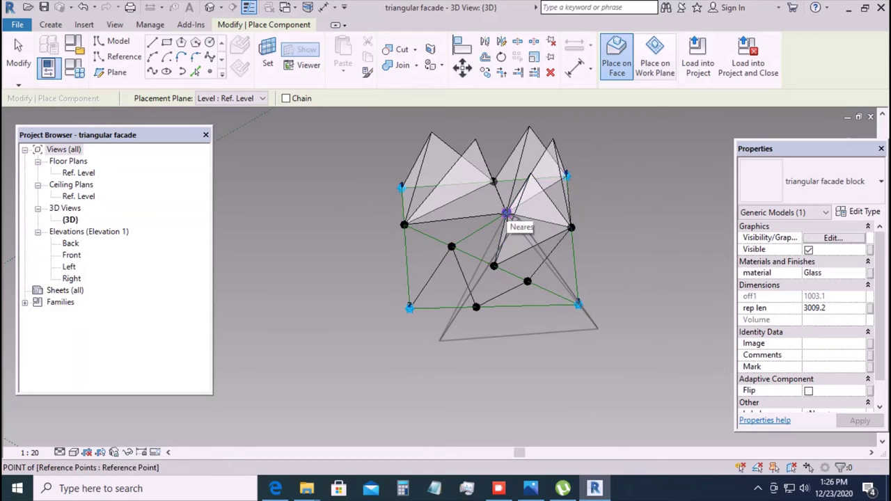
left_click(506, 213)
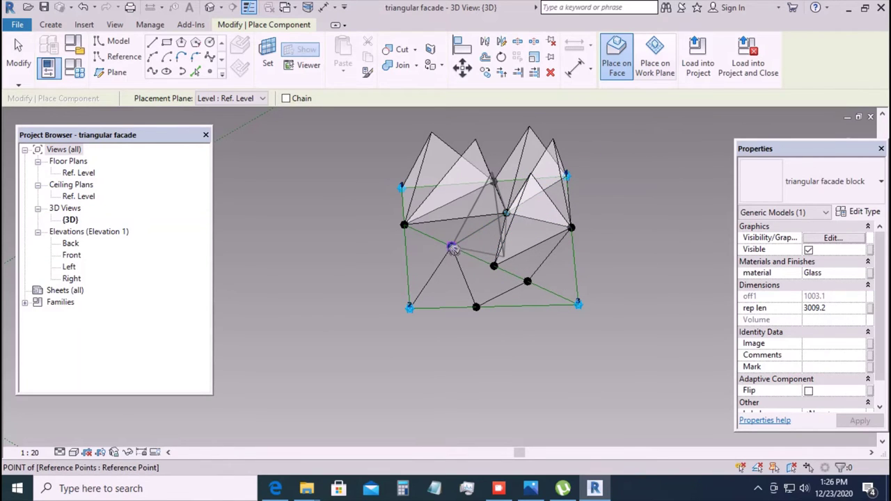
left_click(452, 249)
left_click(494, 265)
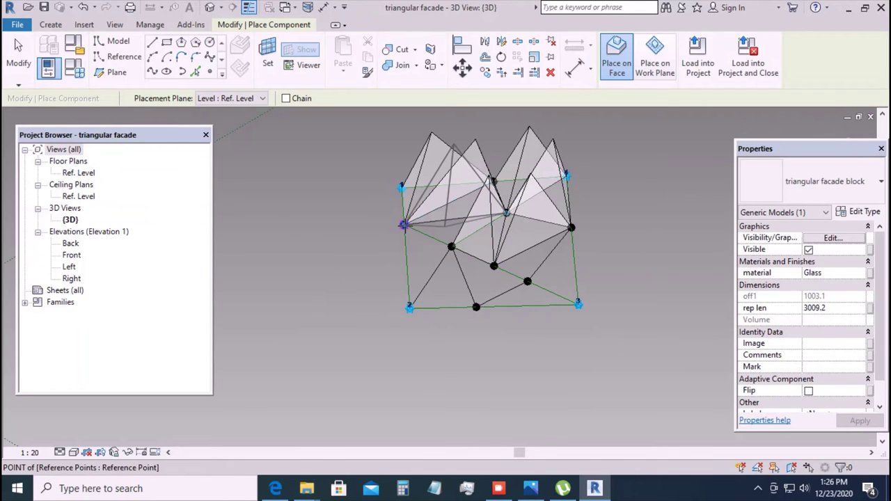
left_click(404, 225)
left_click(453, 247)
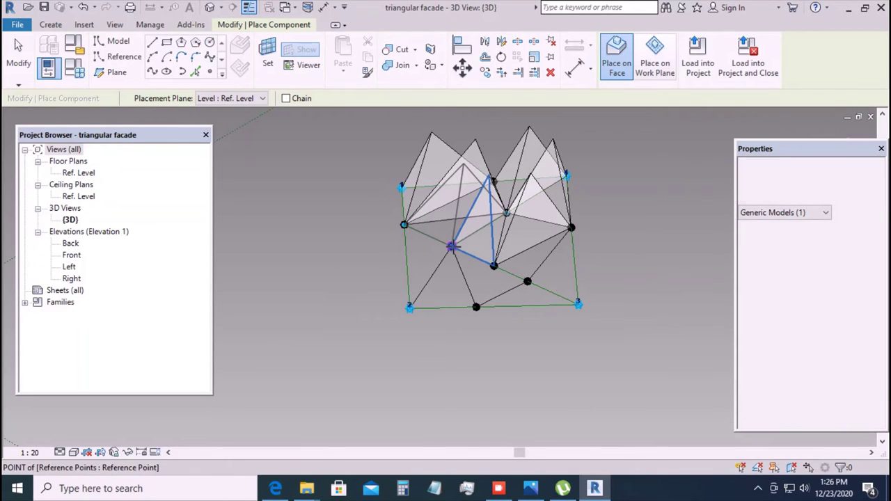
left_click(452, 247)
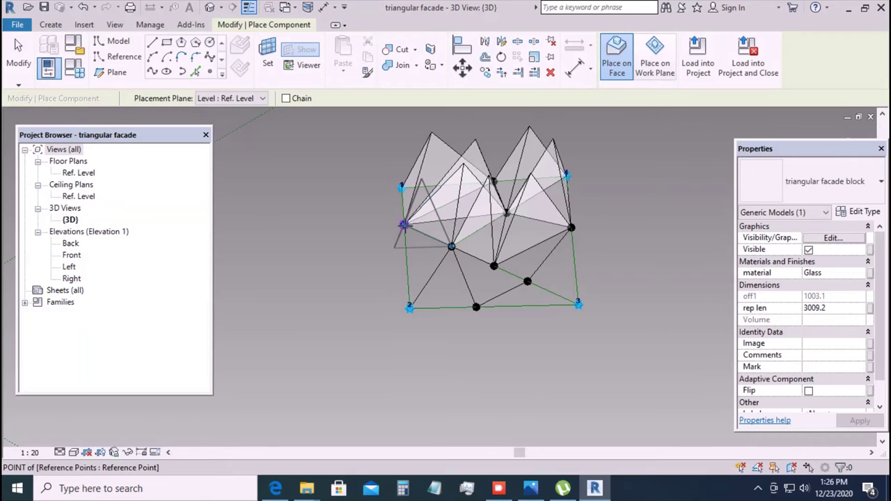
left_click(410, 308)
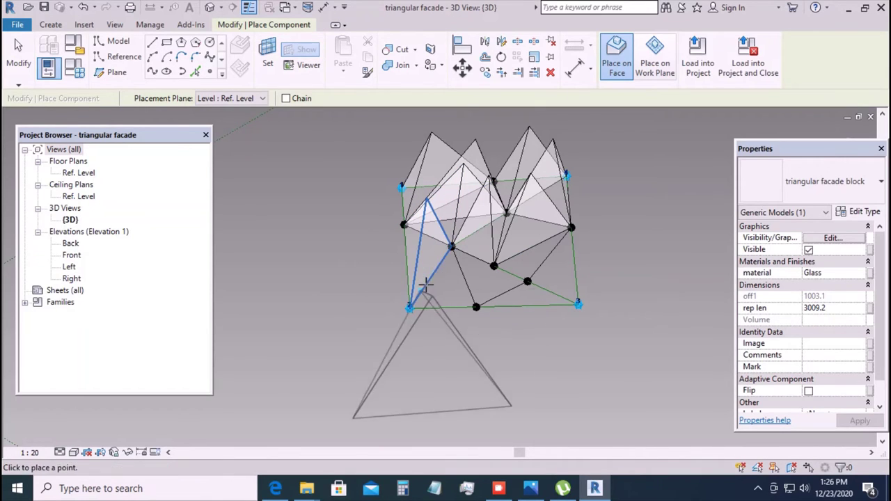
left_click(453, 247)
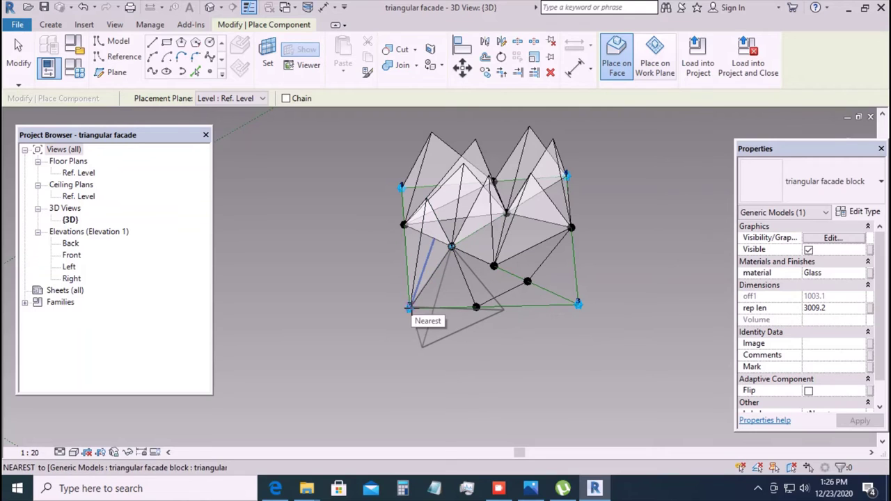
- Place panels along the bottom edge from the lower-left corner through the bottom-middle node
left_click(410, 308)
left_click(475, 307)
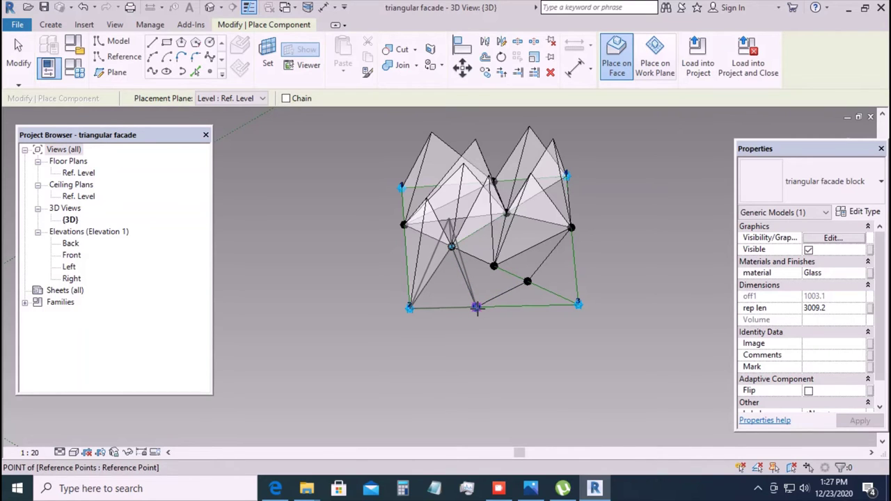
left_click(476, 308)
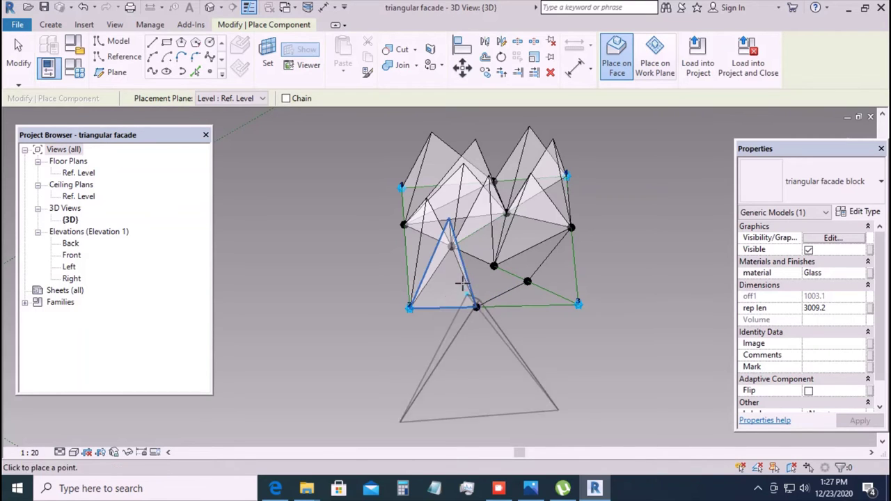
left_click(452, 247)
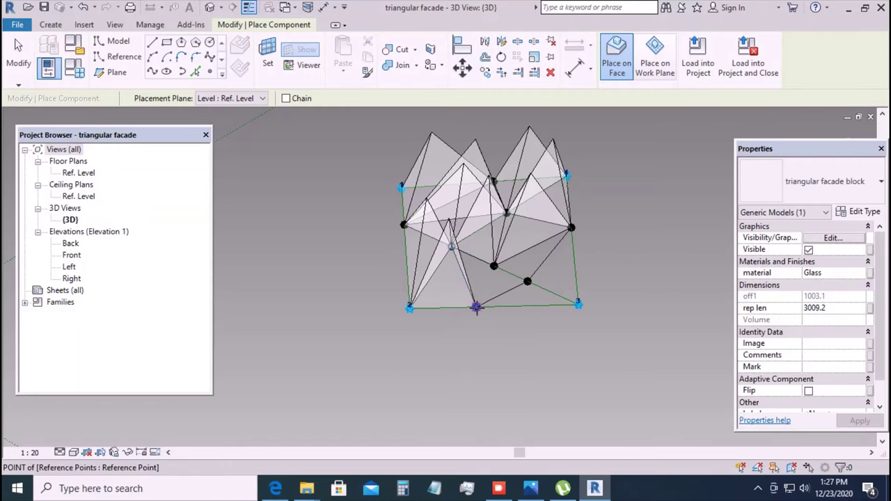
left_click(478, 308)
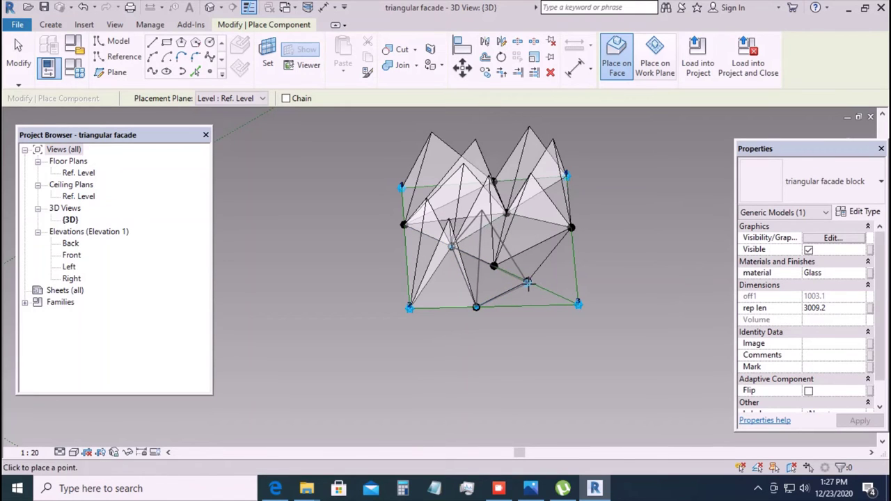
left_click(528, 281)
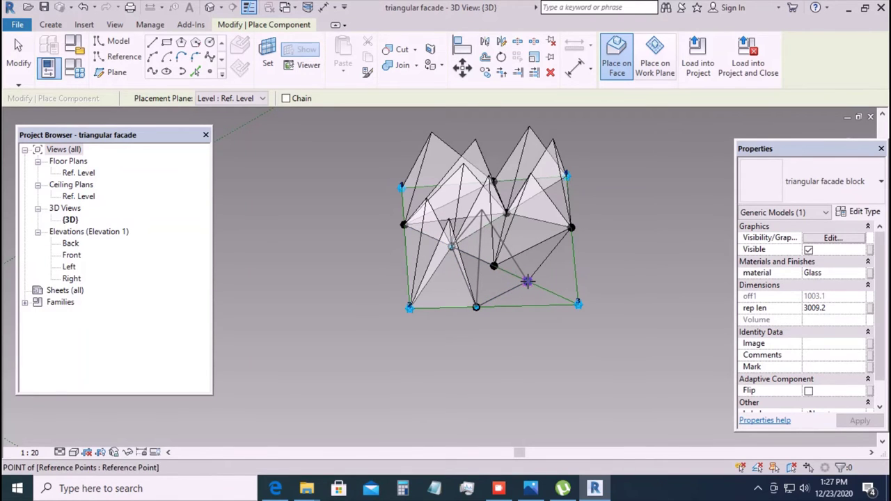
left_click(579, 305)
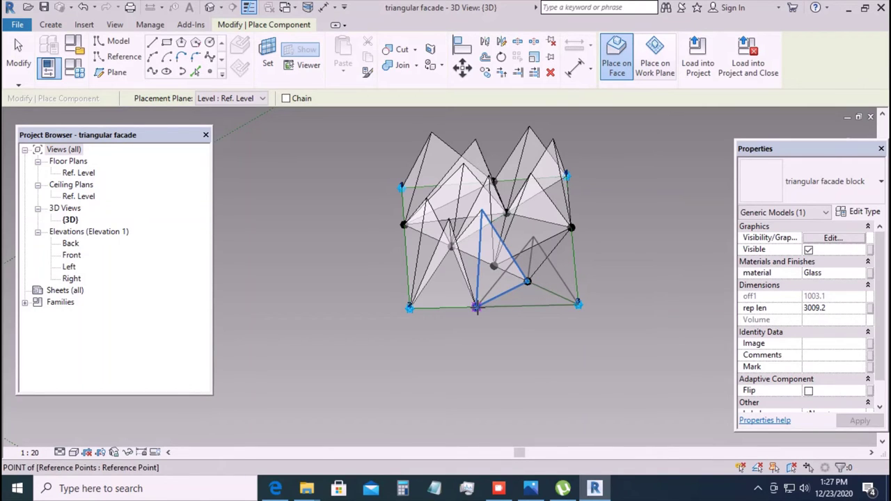
left_click(476, 307)
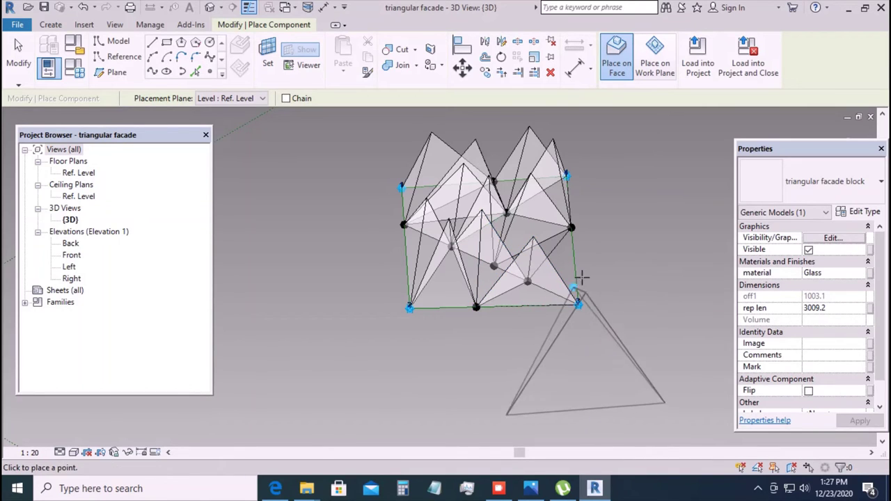
- Place the final panels between the right-edge node and the lower-right corner
left_click(570, 227)
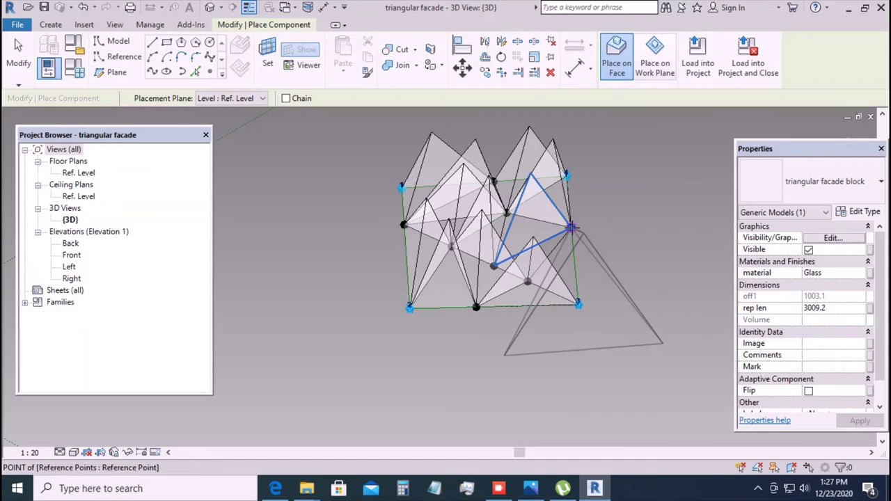
left_click(493, 266)
left_click(528, 281)
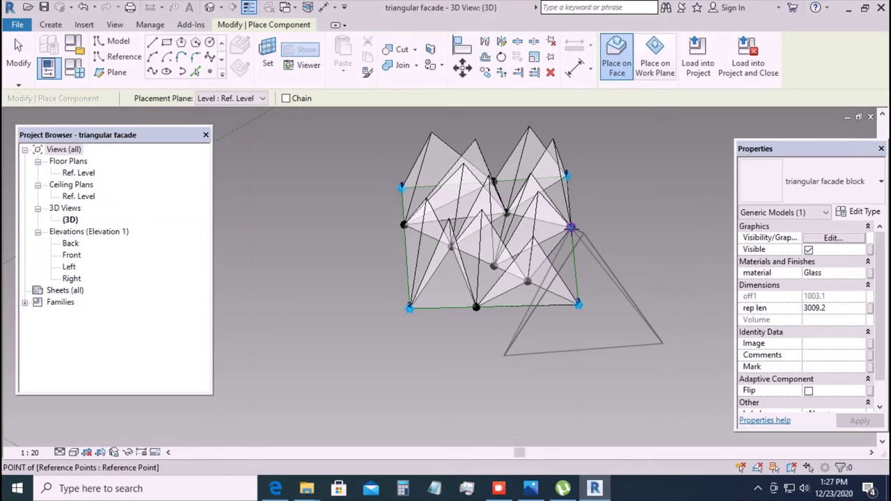
left_click(571, 227)
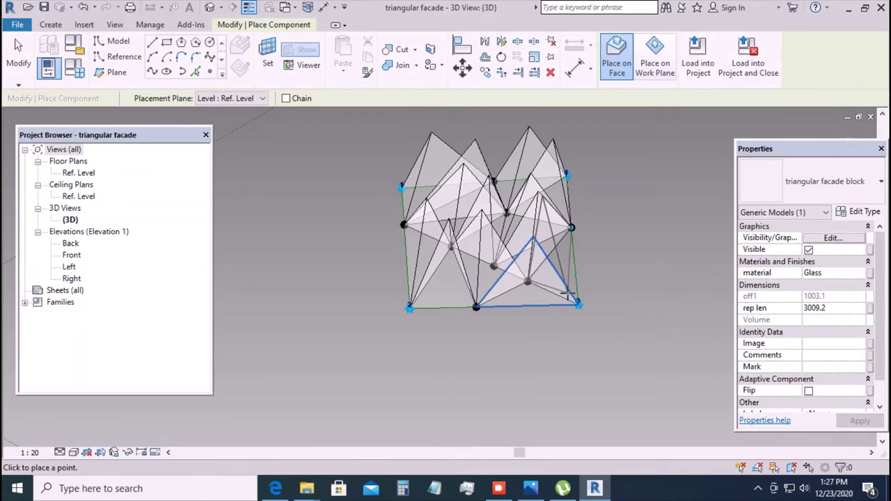
left_click(256, 125)
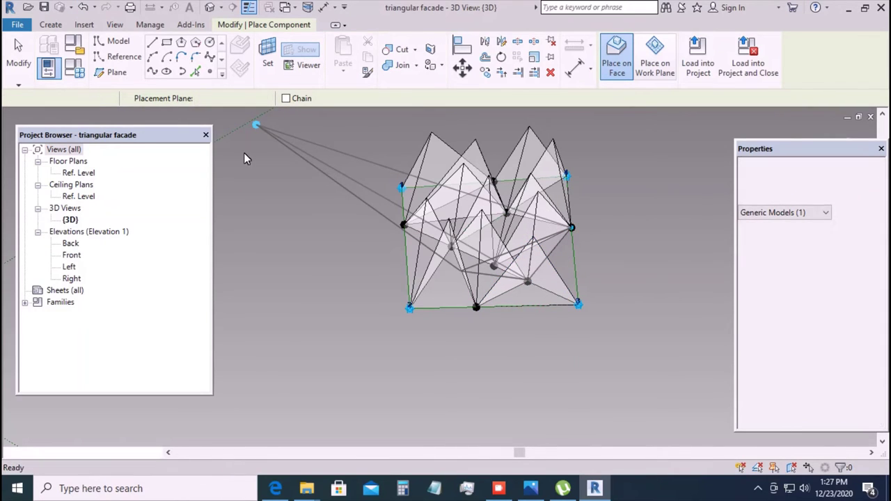
left_click(570, 227)
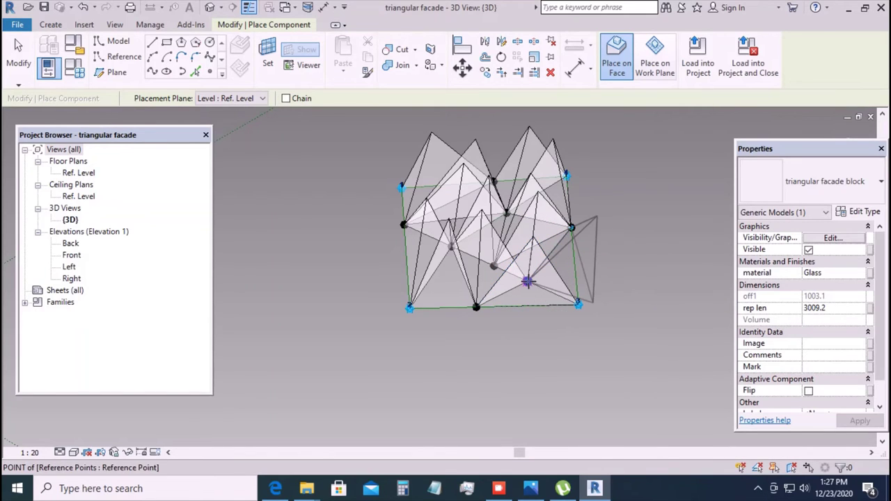
left_click(528, 282)
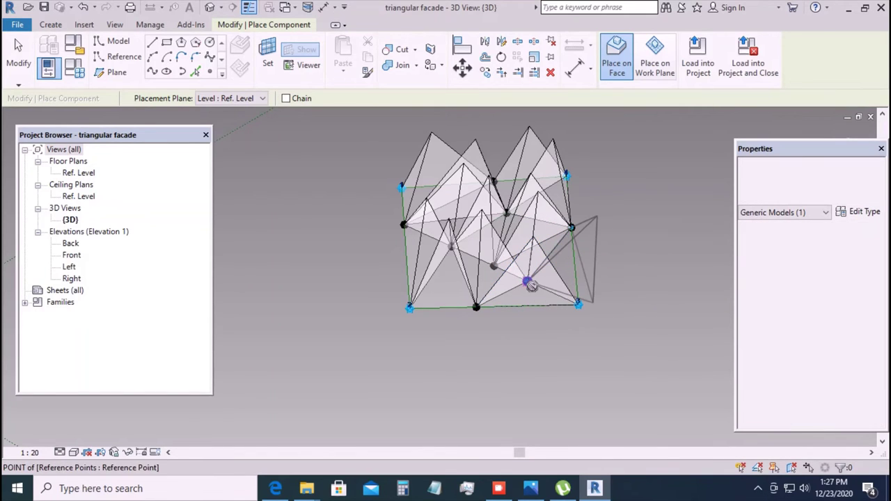
left_click(578, 304)
key("Escape")
key("Escape")
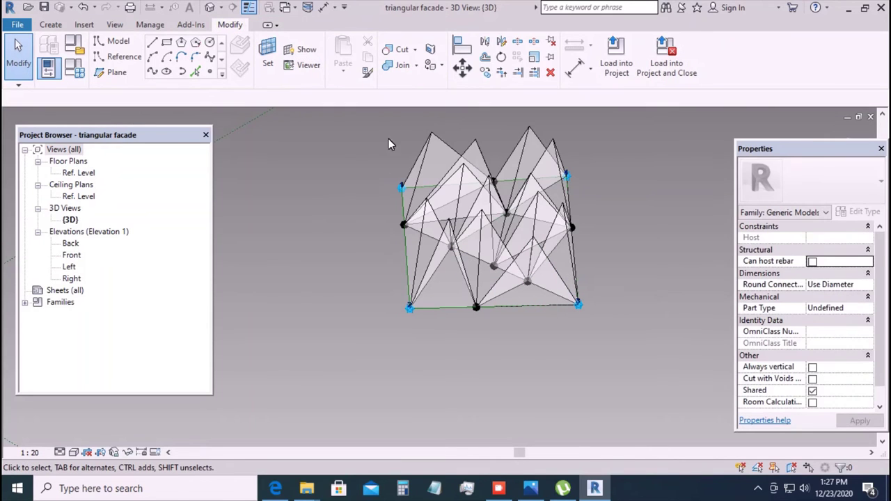
- Set the block's off1 formula to =(rep len)/8 and reload it, overwriting the project version
left_click(288, 7)
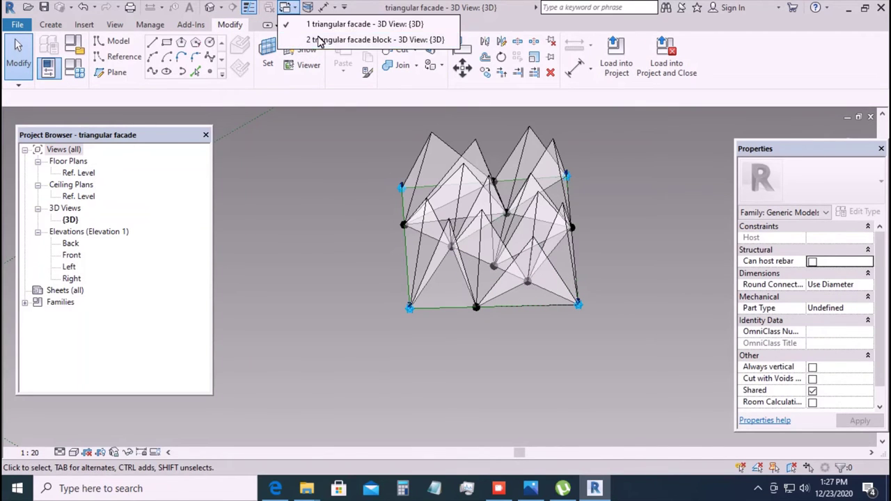
left_click(374, 39)
key("f")
key("t")
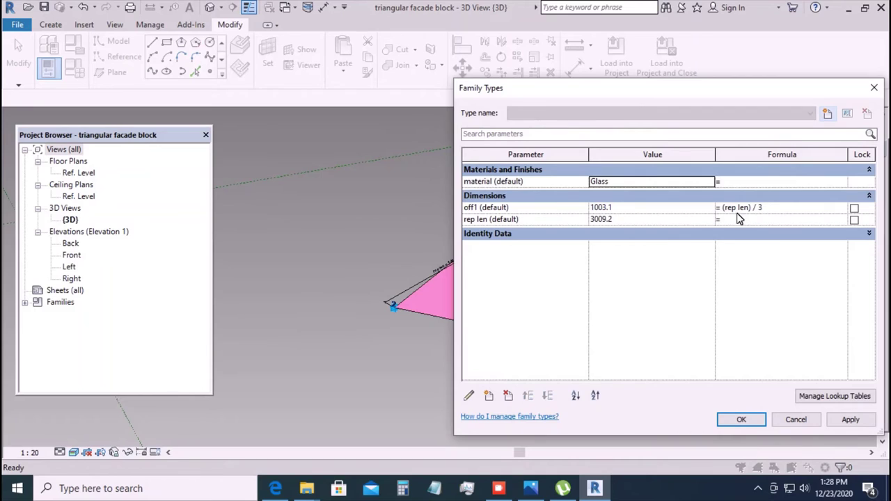
left_click(762, 207)
left_click(762, 208)
type("8")
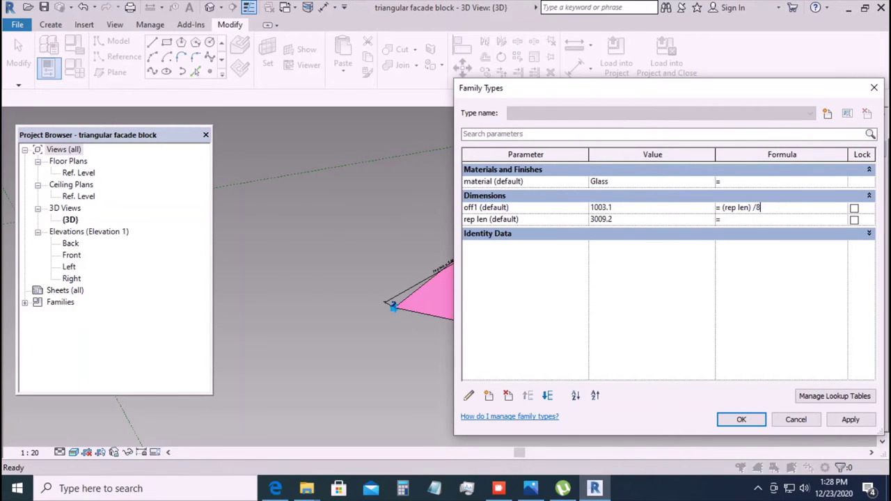
left_click(832, 420)
left_click(740, 419)
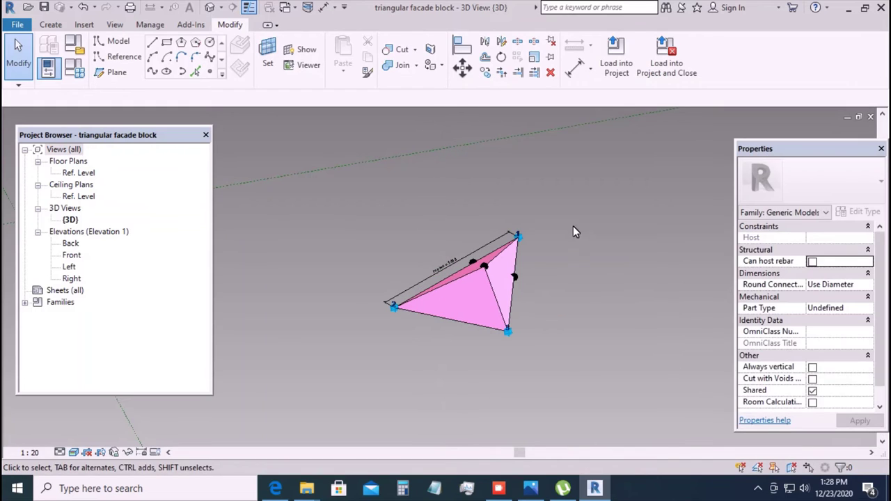
left_click(620, 52)
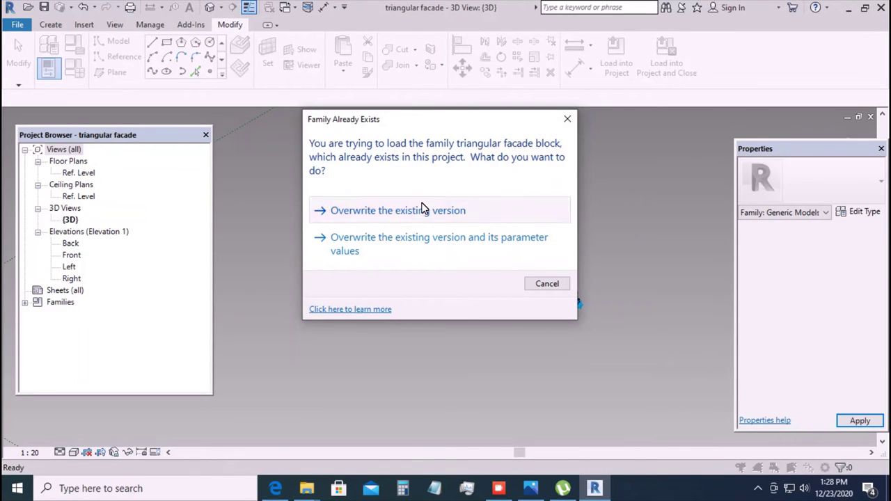
left_click(422, 207)
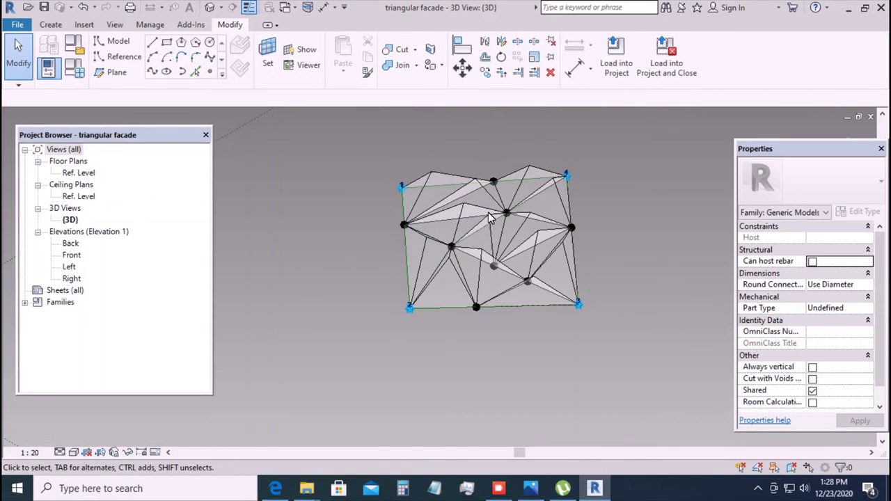
- Orbit the facade and switch the visual style to Shaded
scroll(465, 136, "down", 2)
middle_click_drag(615, 280, 581, 375, "shift")
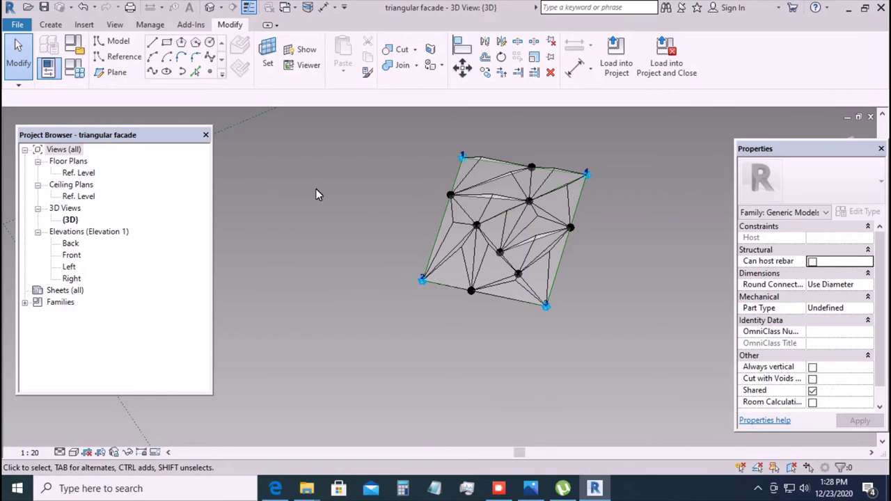
left_click(74, 453)
left_click(94, 423)
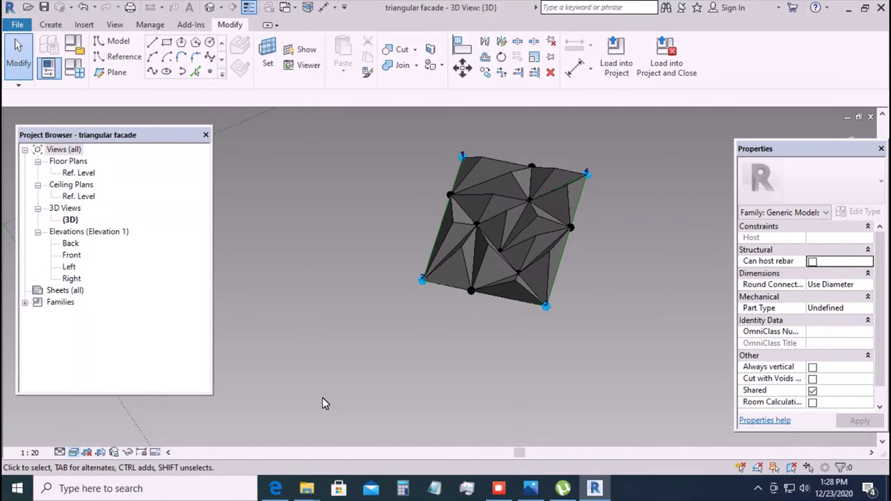
scroll(623, 196, "up", 2)
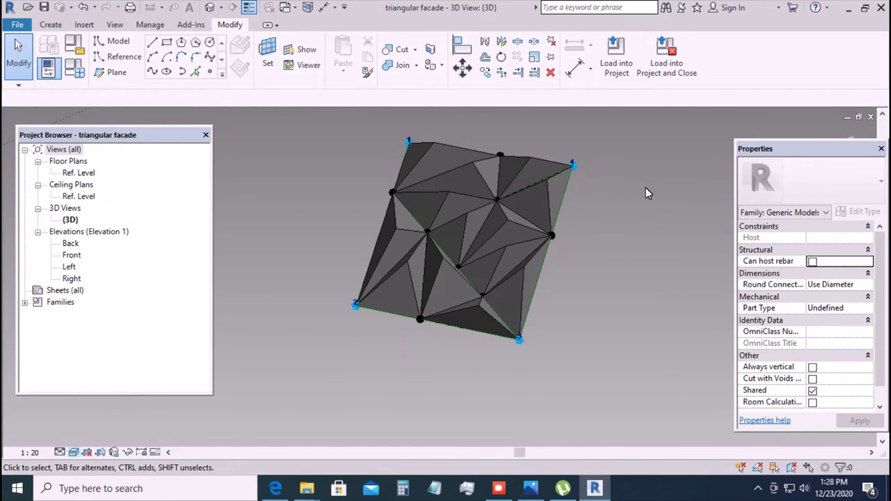
scroll(406, 284, "down", 1)
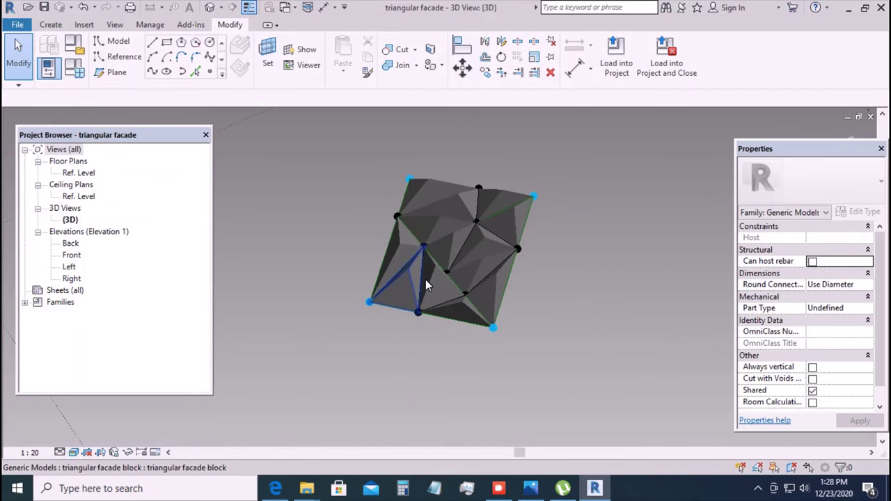
- Select all visible panels and link their Material to a new instance parameter named material
left_click(397, 239)
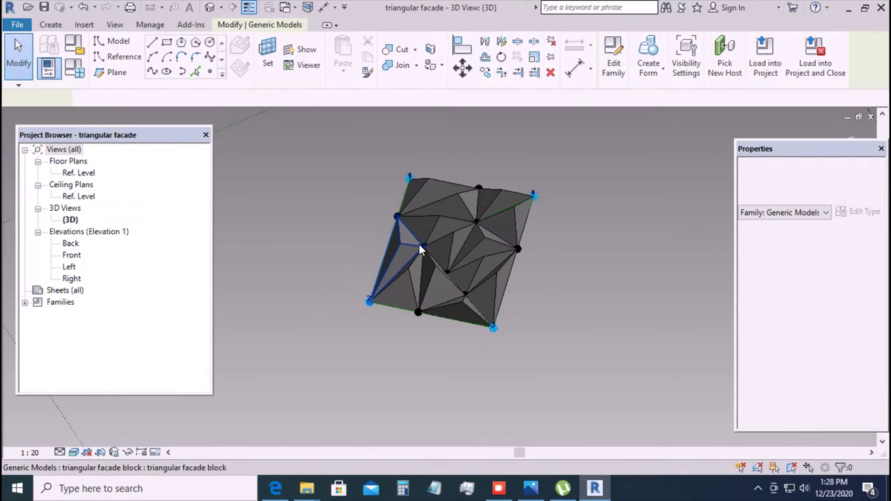
right_click(581, 207)
mouse_move(643, 318)
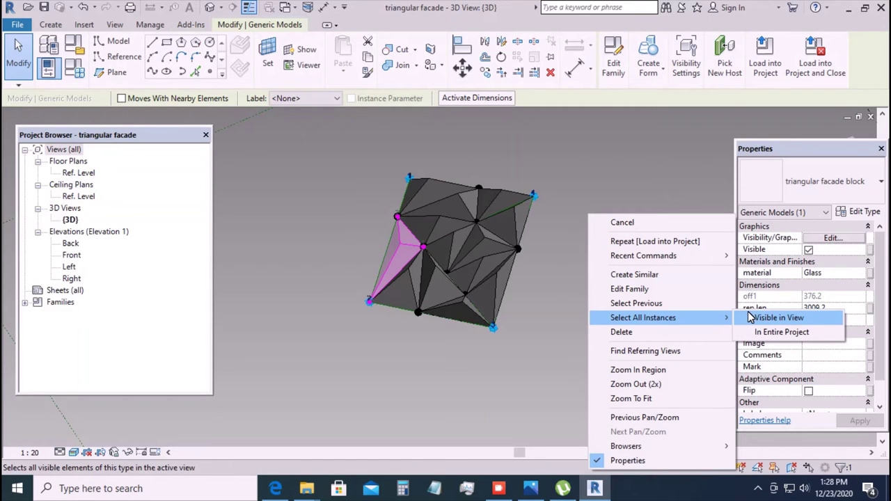
left_click(750, 318)
left_click(871, 273)
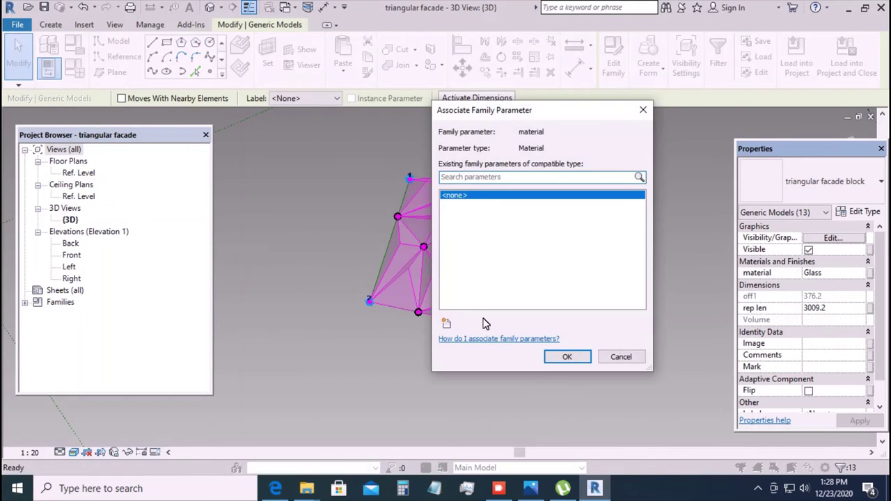
left_click(446, 323)
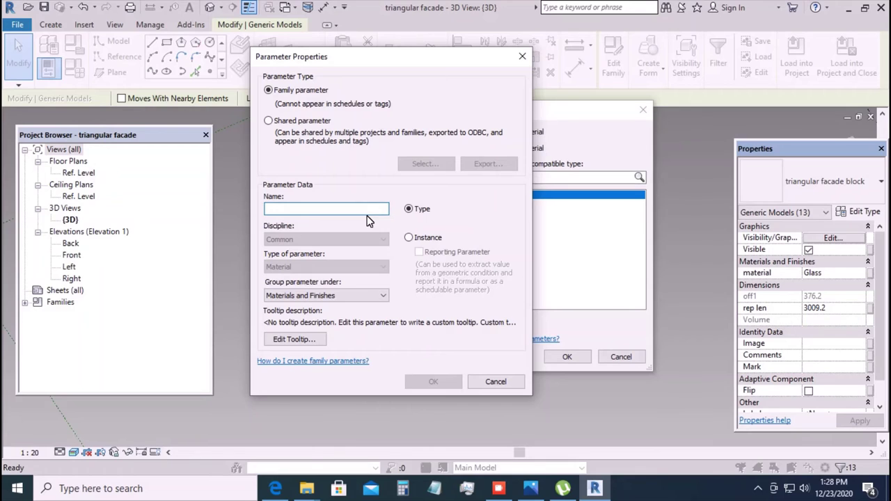
type("material")
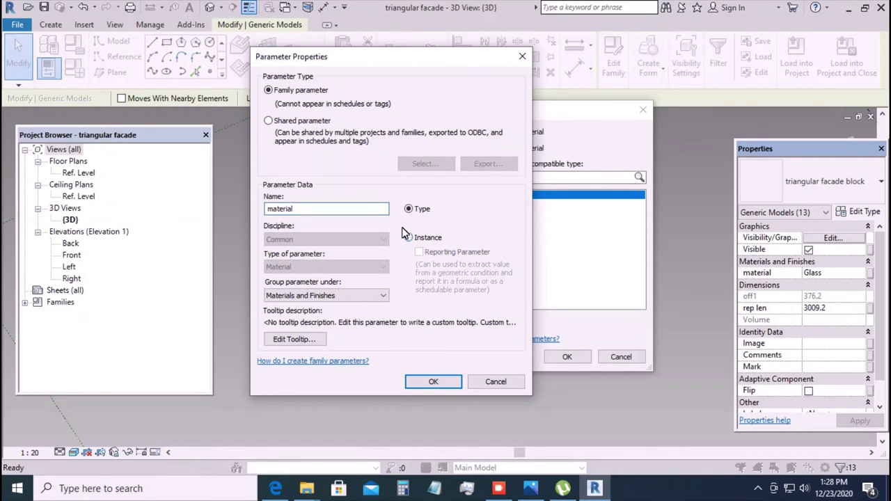
left_click(407, 237)
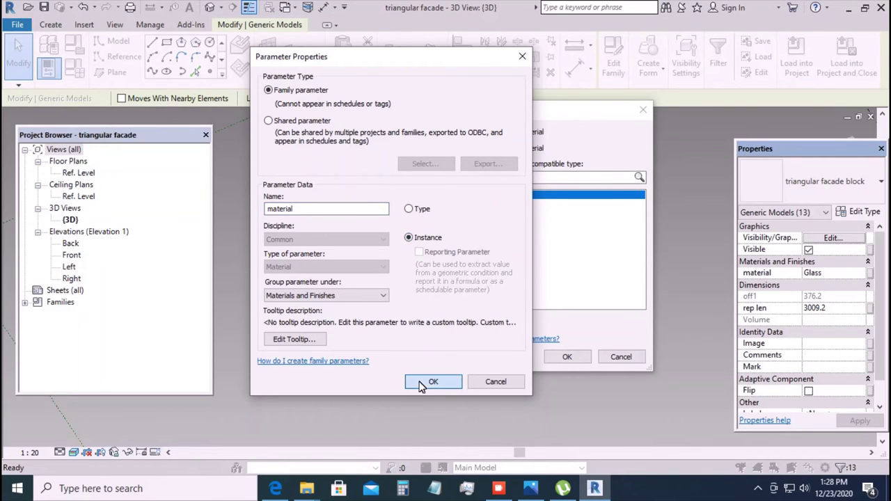
left_click(432, 381)
left_click(565, 355)
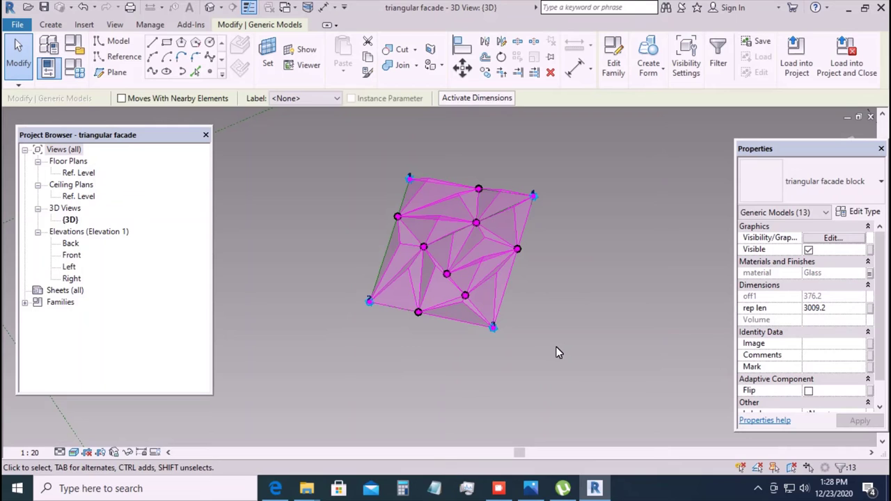
left_click(74, 68)
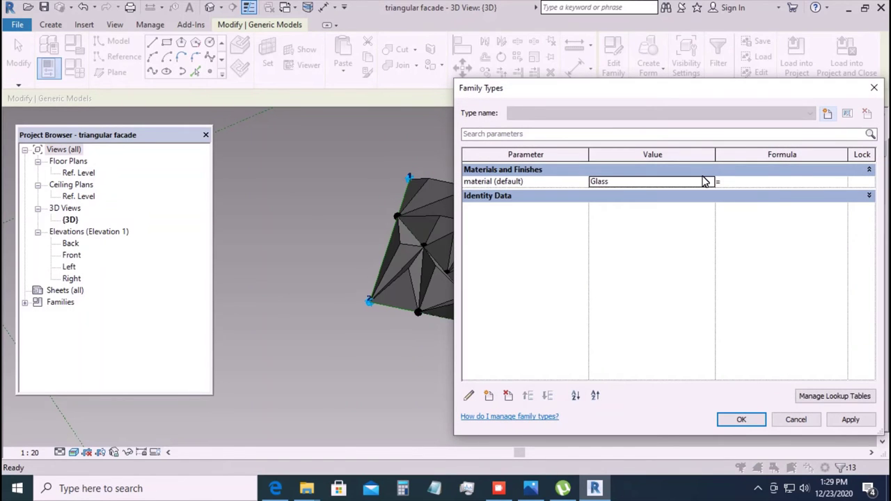
- Change the Glass material's appearance colour to pink (RGB 255-128-192) and close Family Types
left_click(704, 181)
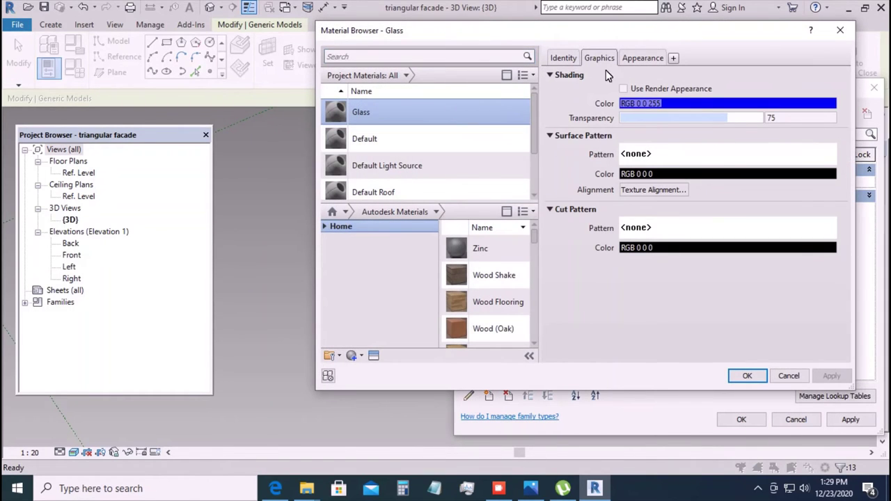
left_click(640, 57)
left_click(694, 197)
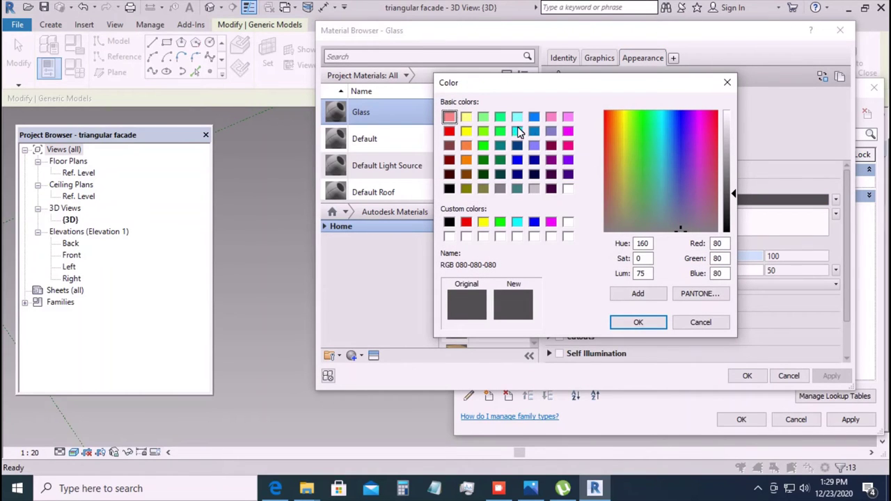
left_click(551, 116)
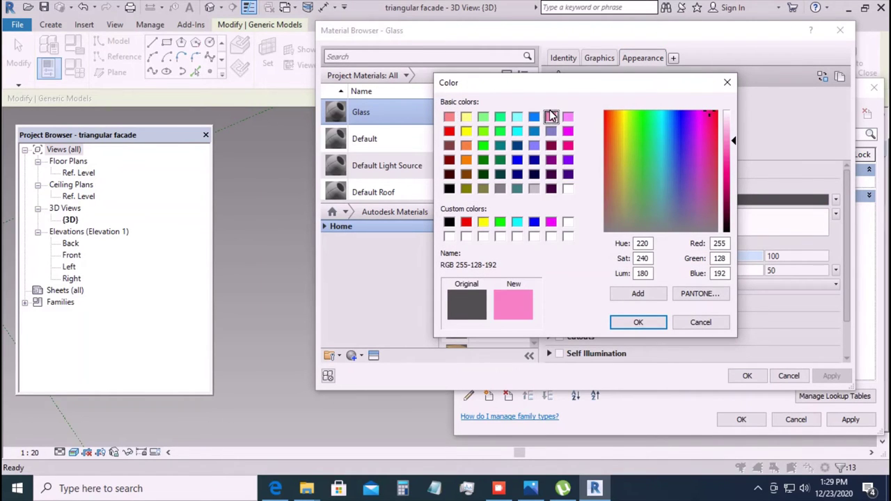
left_click(638, 322)
left_click(747, 376)
left_click(849, 420)
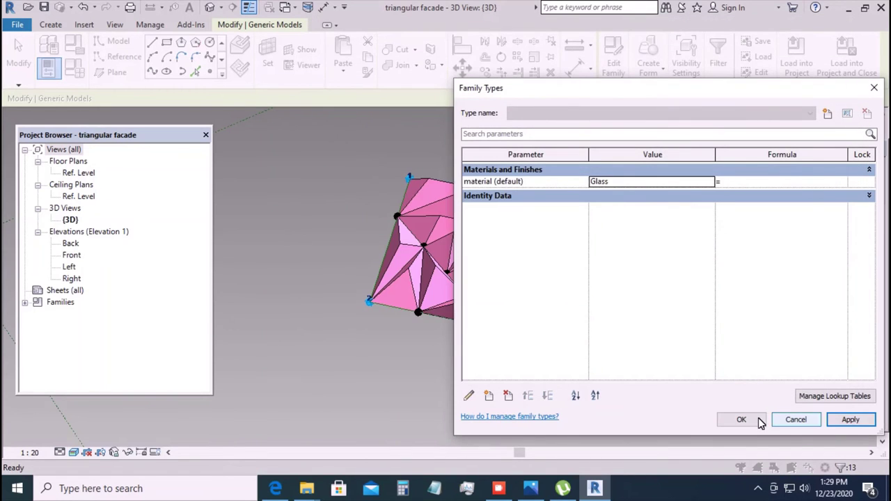
left_click(741, 420)
scroll(313, 248, "down", 2)
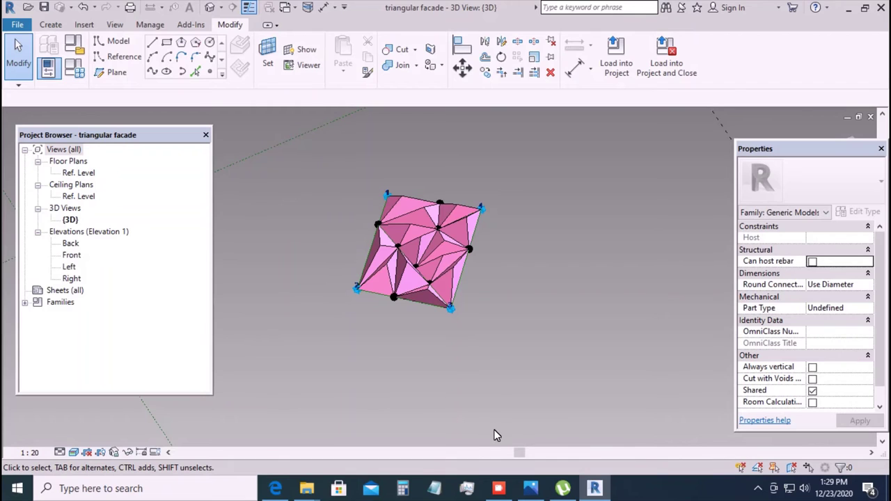
left_click(17, 25)
mouse_move(47, 75)
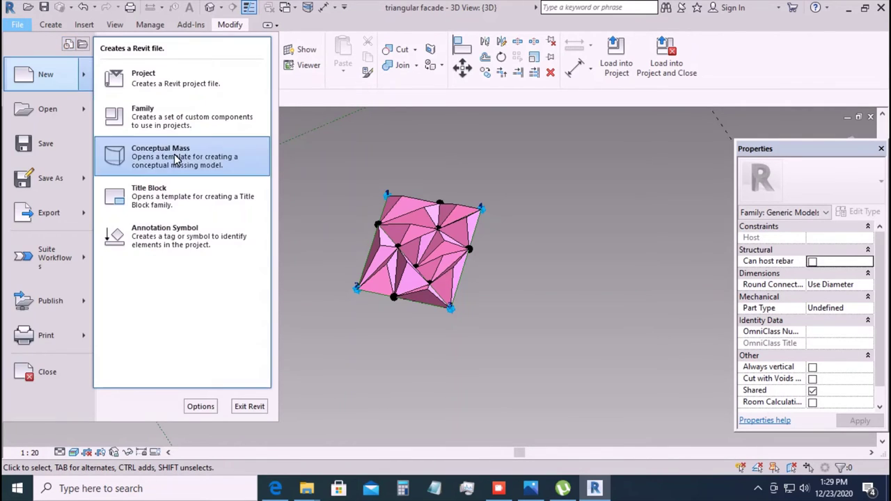
- Create a new conceptual mass from Metric Mass.rft and open the Level 1 plan
left_click(178, 157)
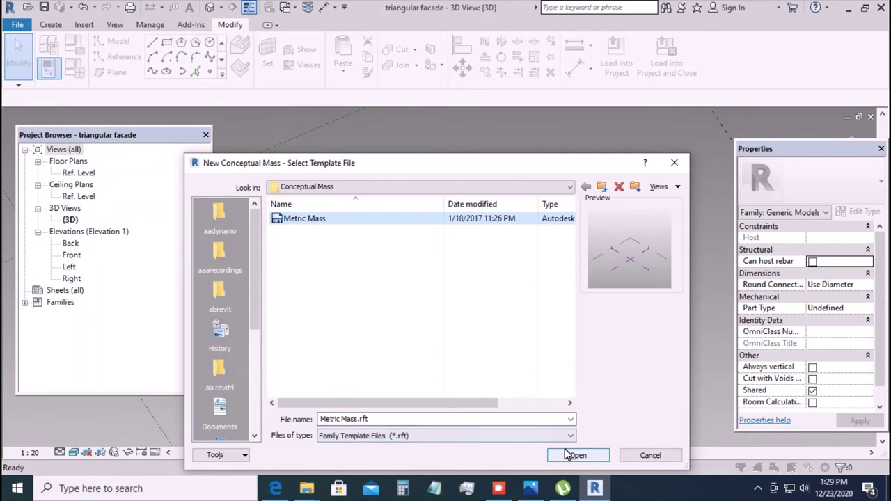
left_click(575, 456)
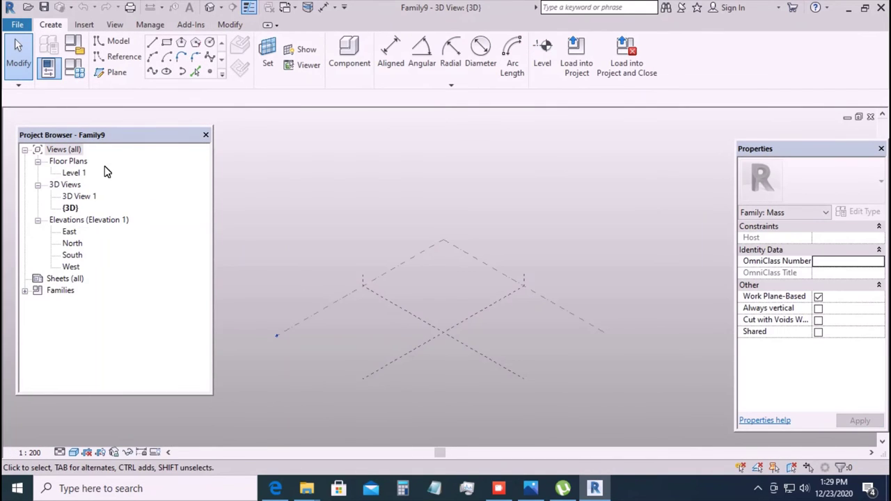
double_click(74, 173)
- Draw a small reference-line rectangle on Level 1, then select it in the 3D view
left_click(125, 57)
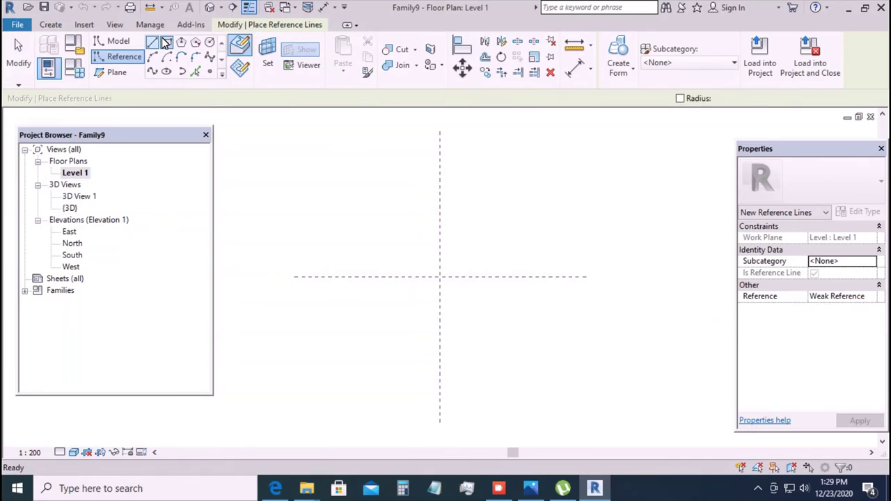
left_click(165, 43)
left_click(453, 287)
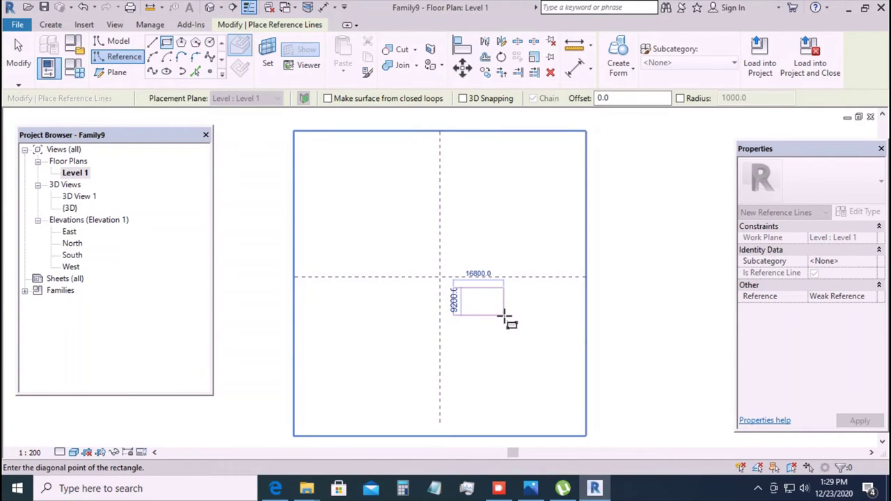
left_click(505, 316)
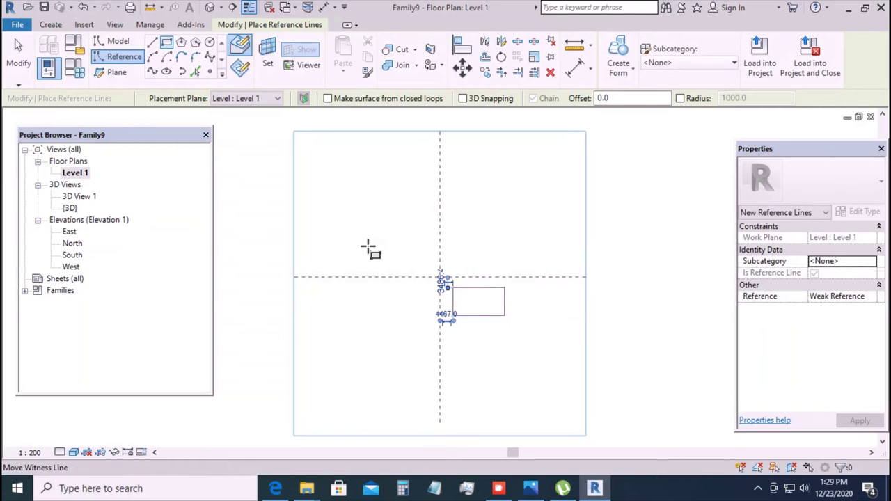
key("Escape")
key("Escape")
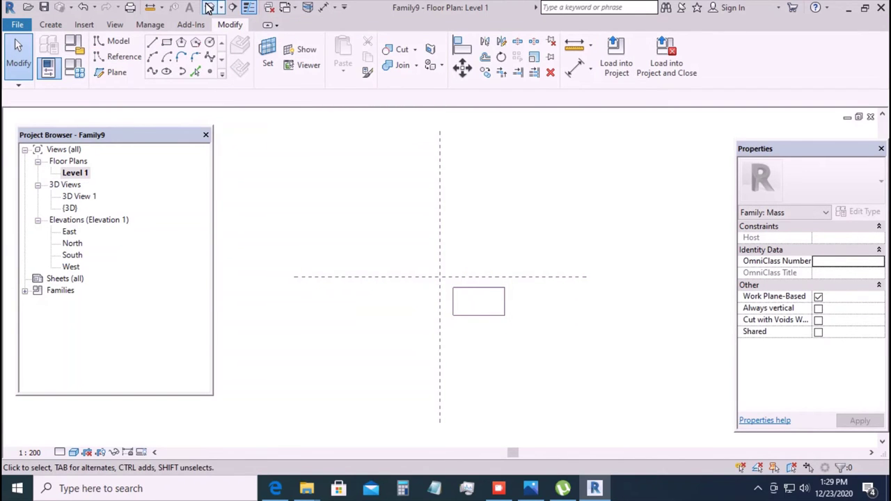
left_click(209, 7)
key("Tab")
- Create a solid form from the four rectangle reference lines and drag it upward into a tall box
left_click(468, 352)
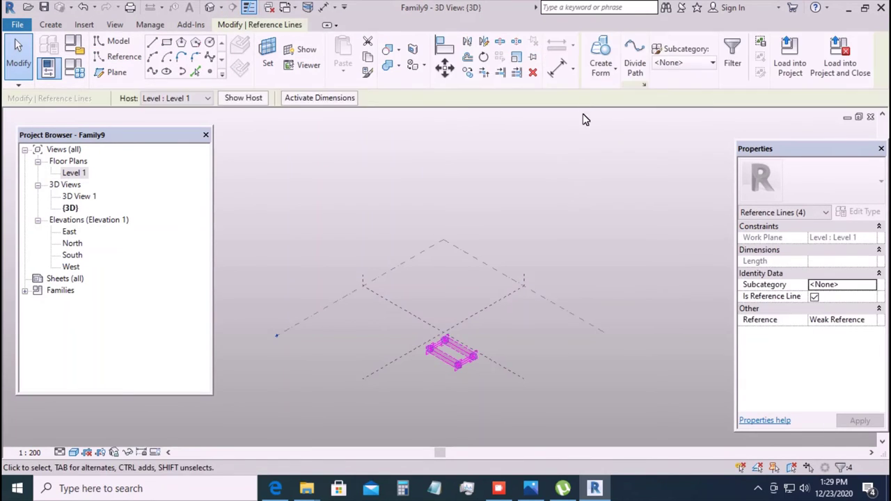
left_click(600, 66)
left_click(606, 92)
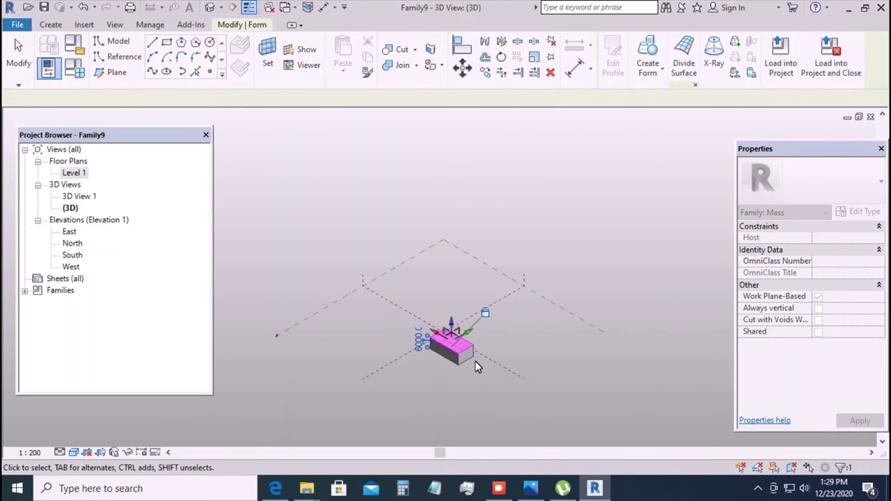
left_click(478, 311)
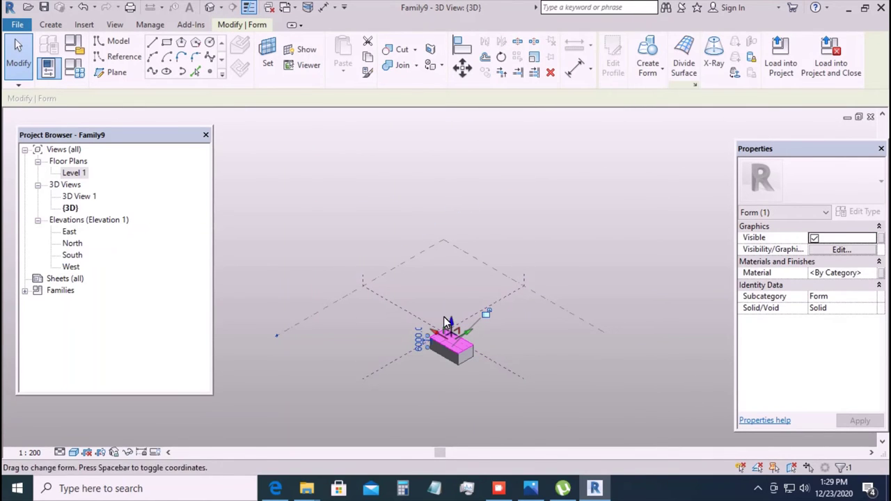
left_click_drag(444, 317, 445, 292)
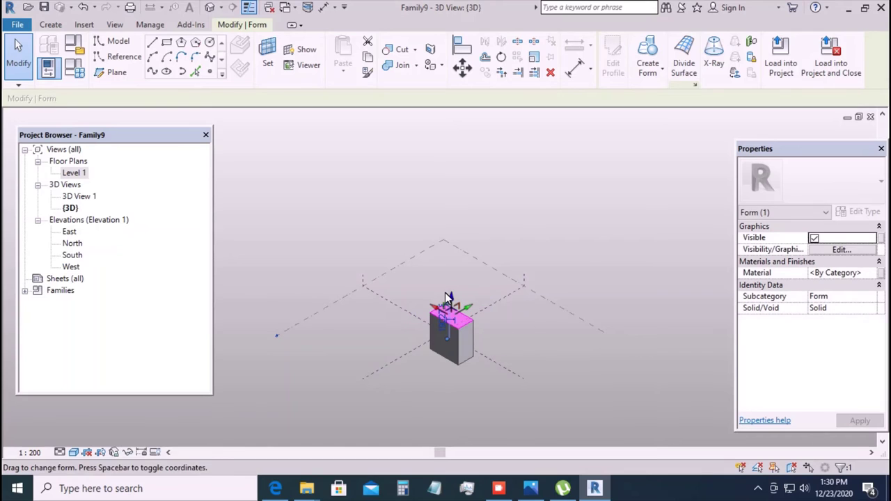
- Orbit the box to a near front-on view and list the open views
left_click(447, 366)
scroll(424, 382, "up", 2)
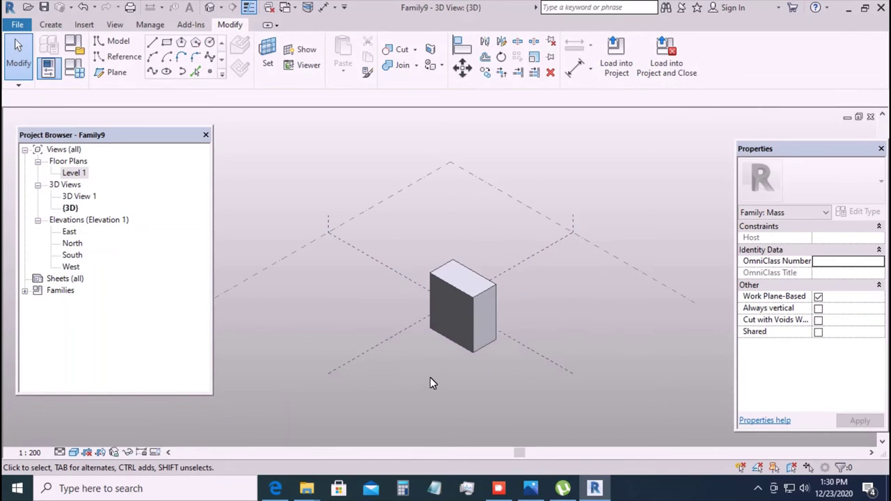
middle_click_drag(430, 378, 529, 342, "shift")
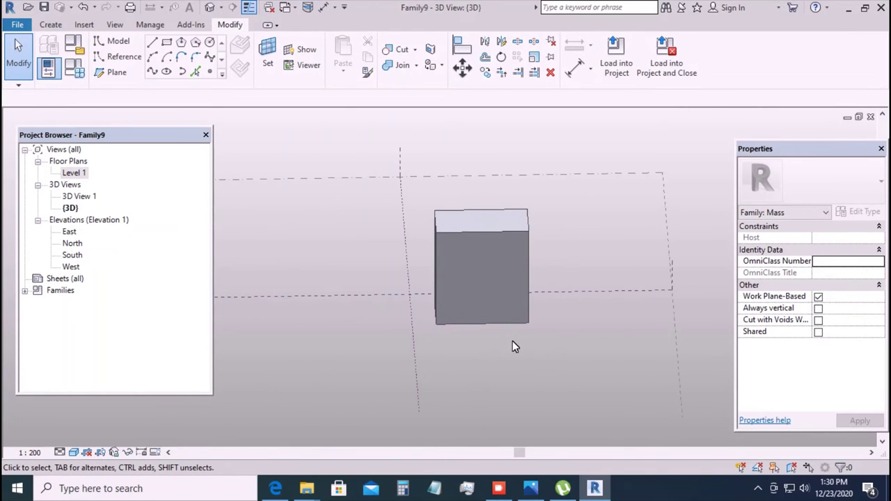
left_click(289, 6)
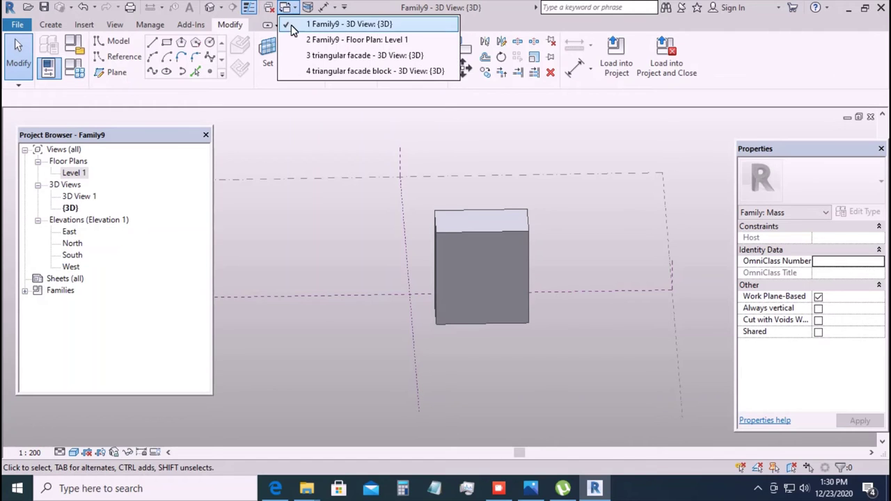
- Load the triangular facade family from its 3D view into the Family9 mass
left_click(297, 55)
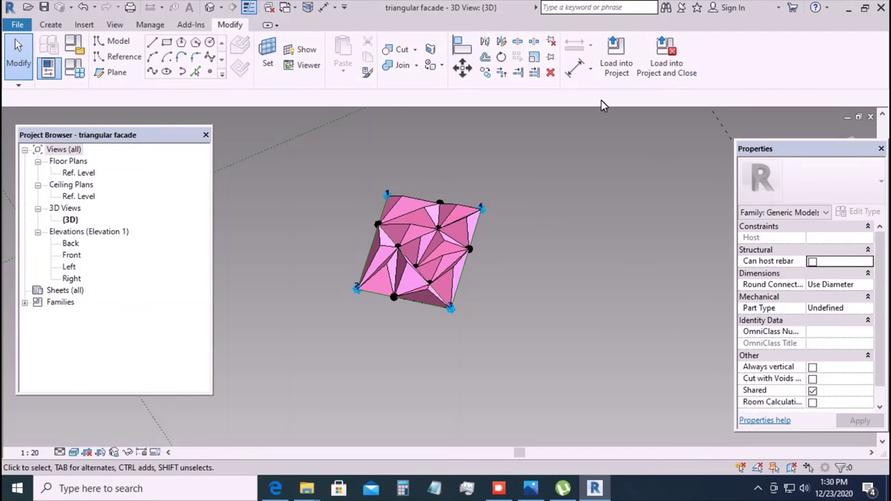
left_click(616, 56)
left_click(360, 173)
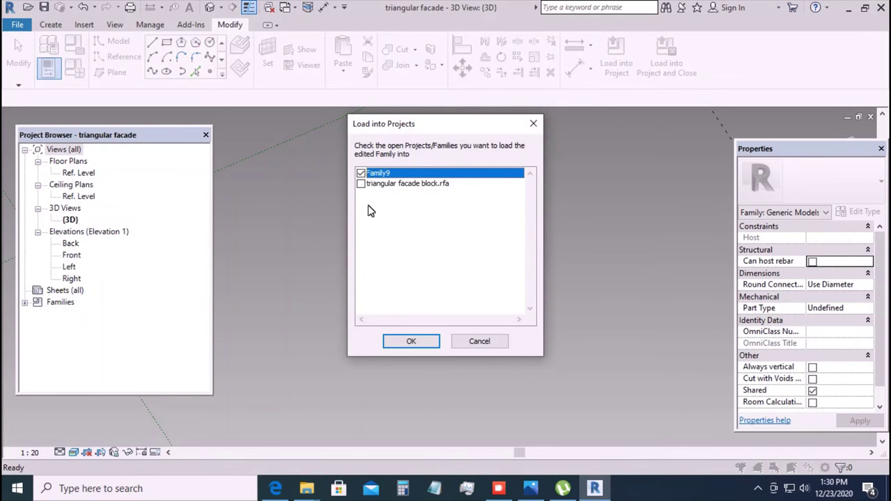
left_click(408, 340)
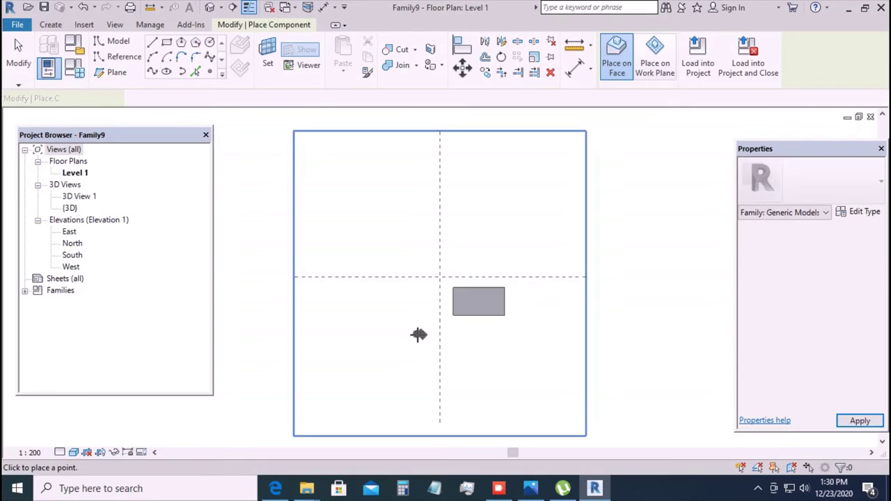
- In the mass's default 3D view, place the first triangular facade panel on the front face
left_click(209, 7)
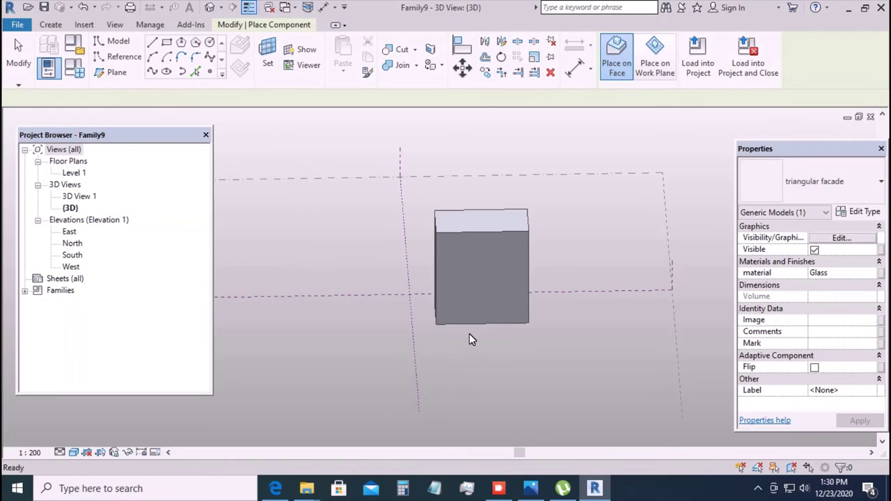
scroll(480, 231, "up", 2)
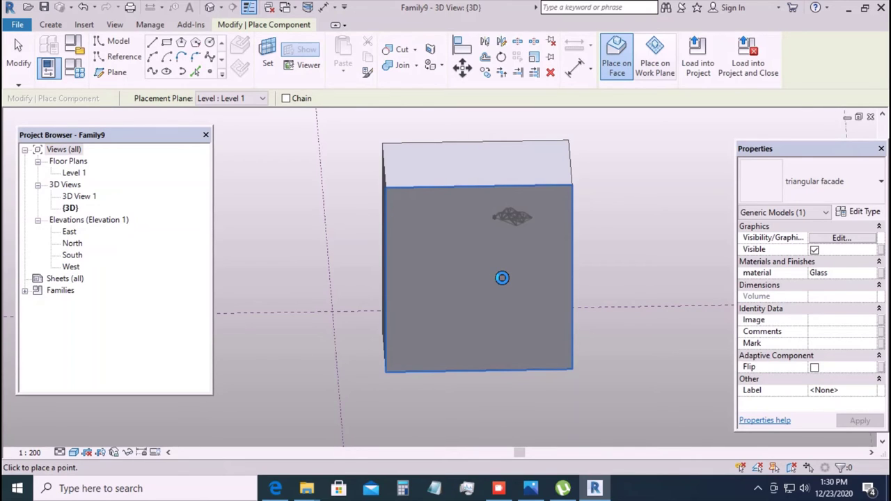
left_click(498, 275)
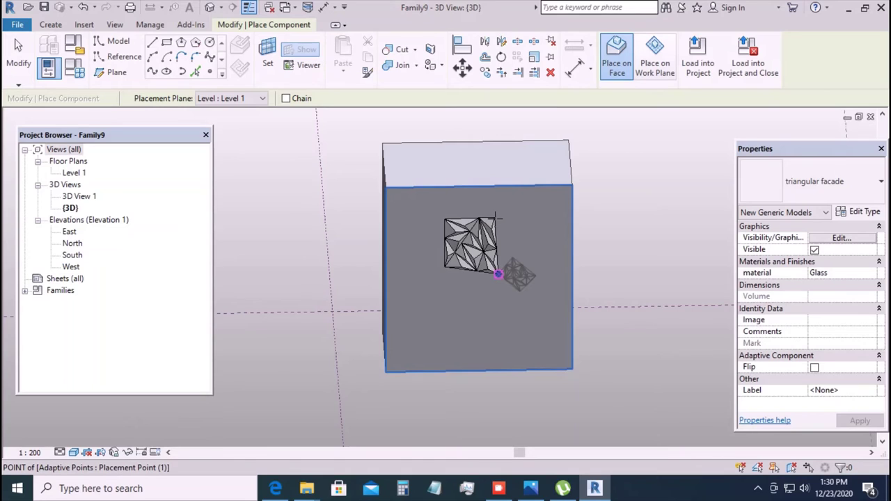
left_click(498, 273)
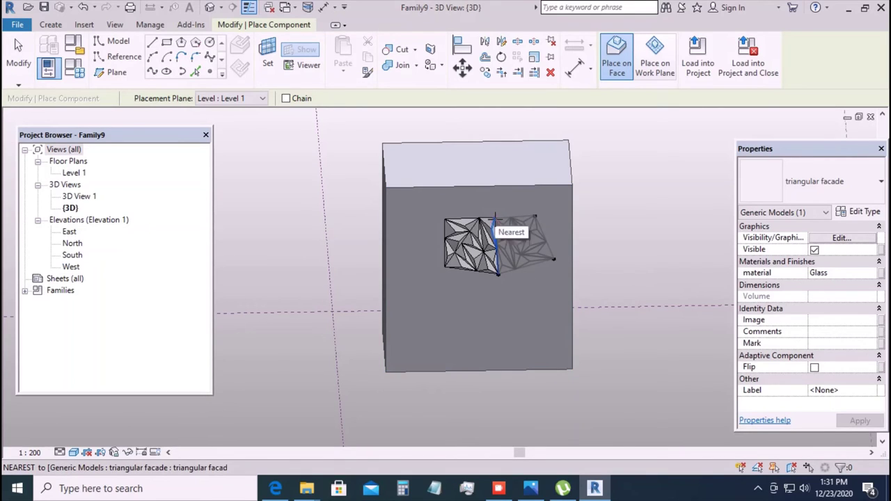
left_click(507, 197)
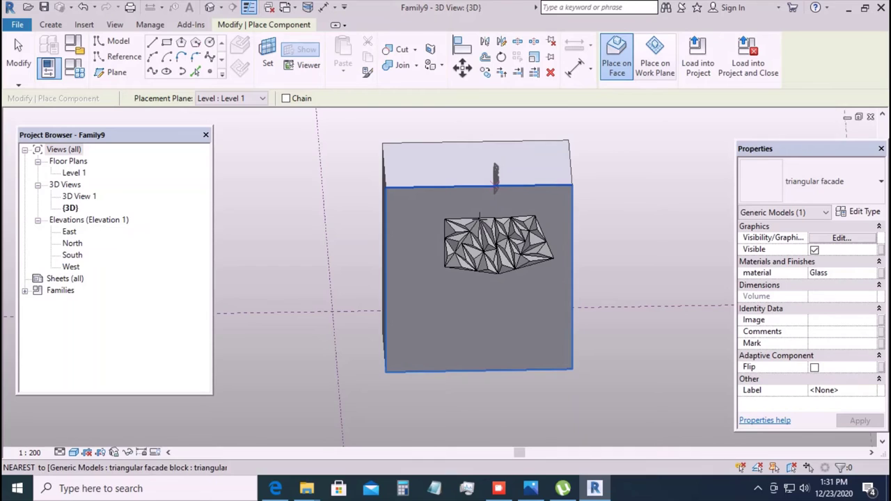
- Place a panel from the face's right edge to the top-right corner and start another along the top edge
left_click(575, 219)
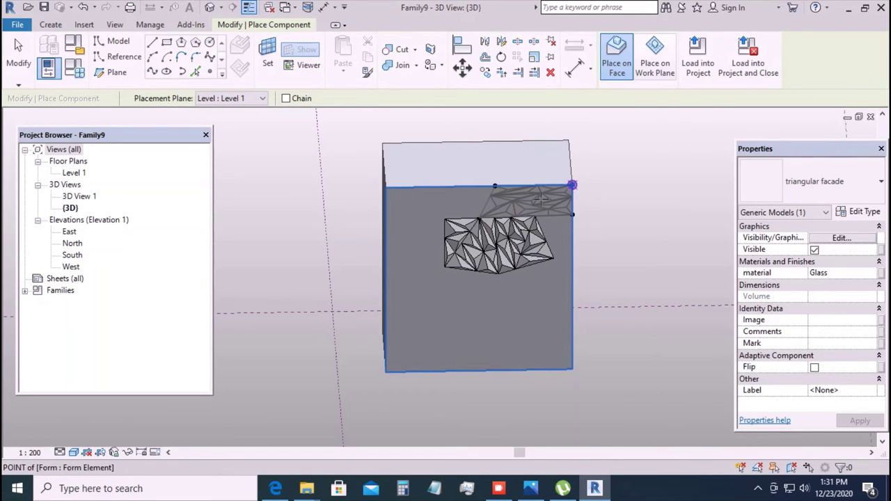
left_click(494, 185)
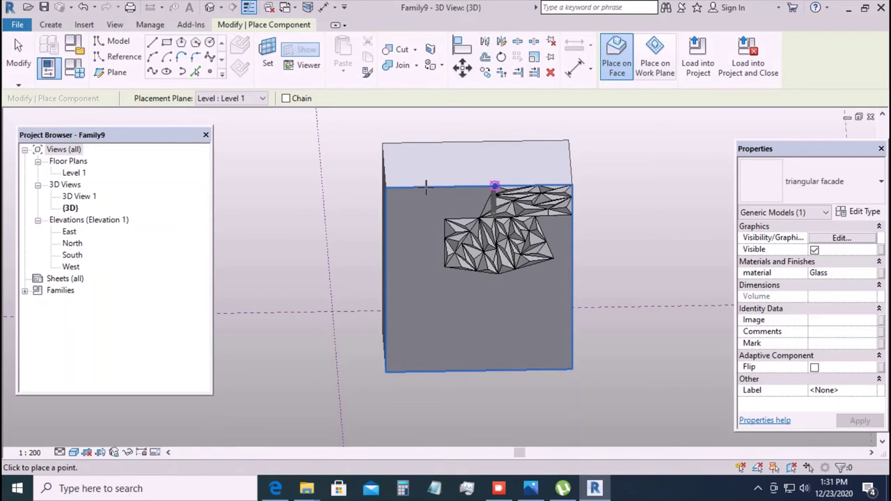
left_click(445, 218)
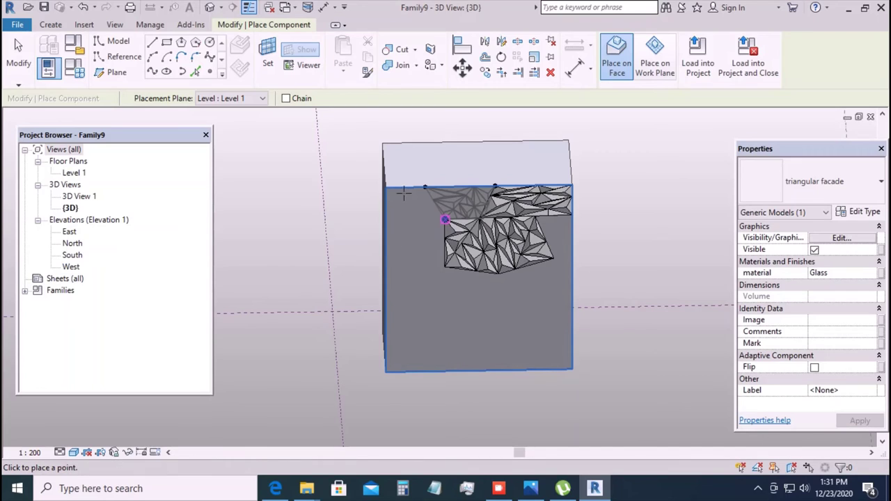
left_click(425, 186)
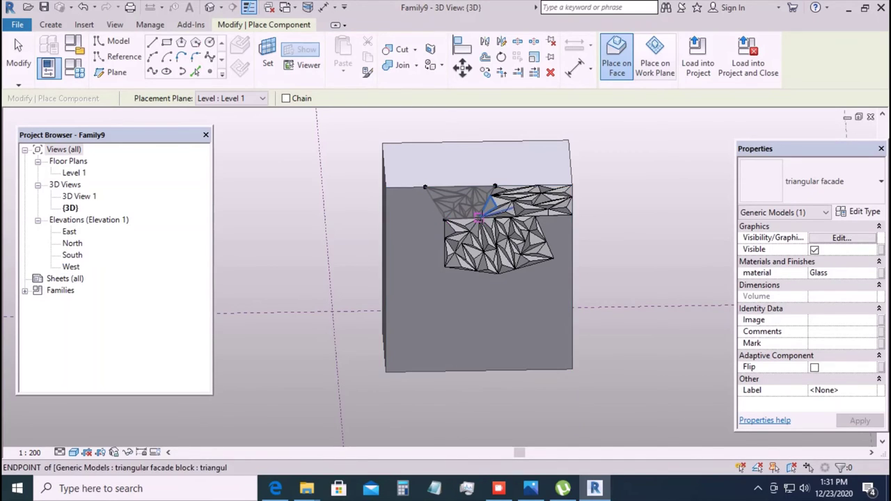
- Complete the upper panel and add a top-left panel snapped to existing points
left_click(421, 223)
left_click(425, 186)
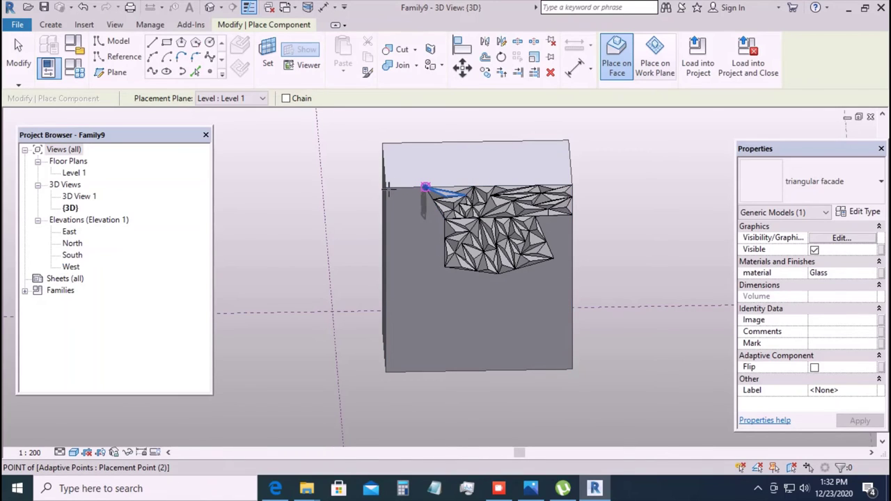
left_click(384, 186)
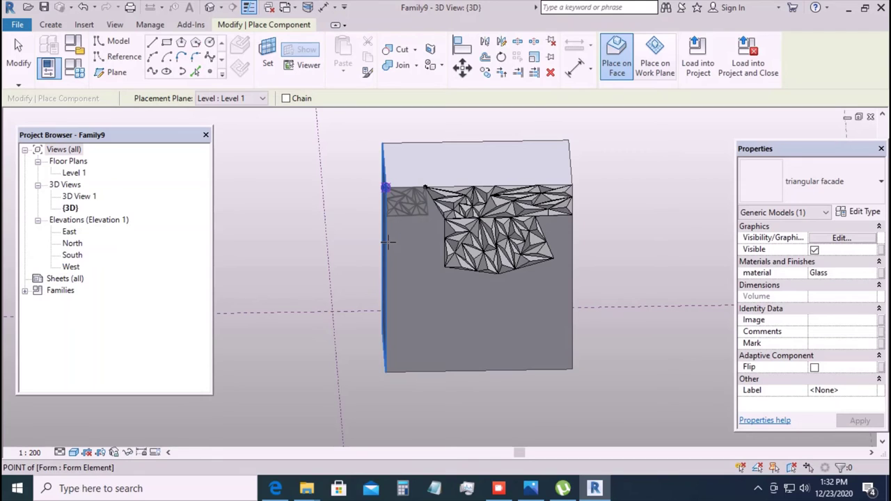
left_click(445, 218)
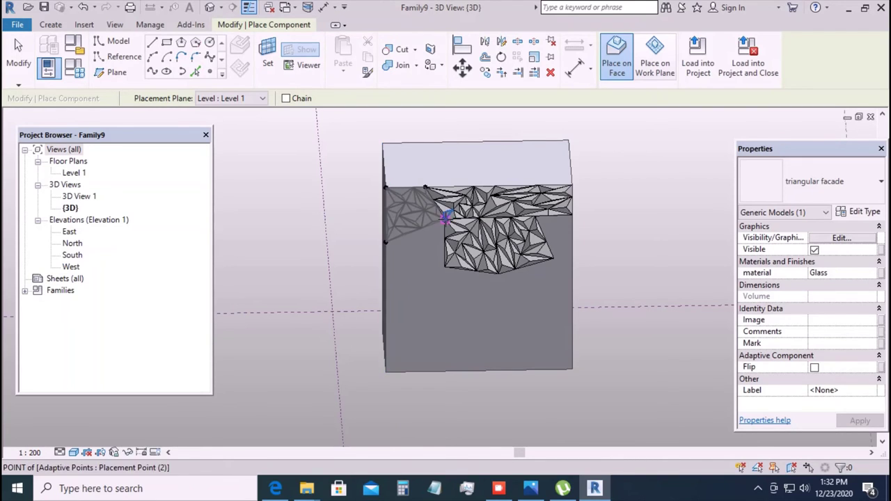
left_click(437, 260)
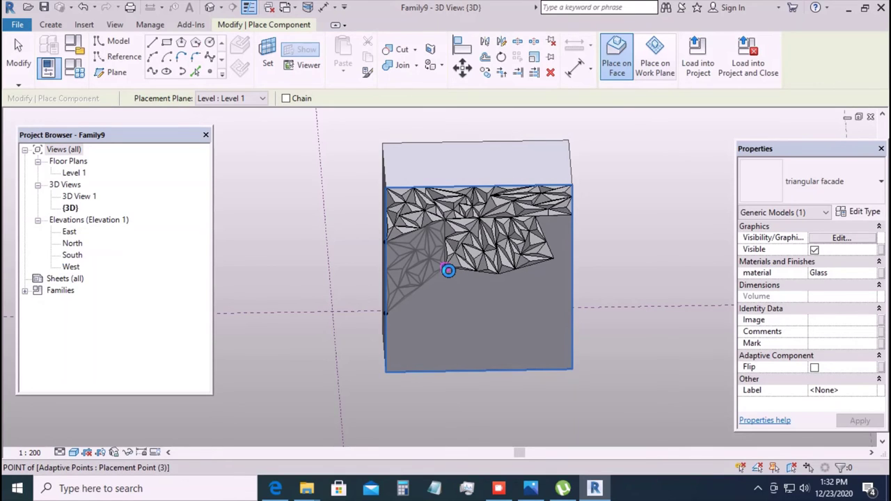
- Add panels on the left part of the face down to the lower-left area
left_click(447, 270)
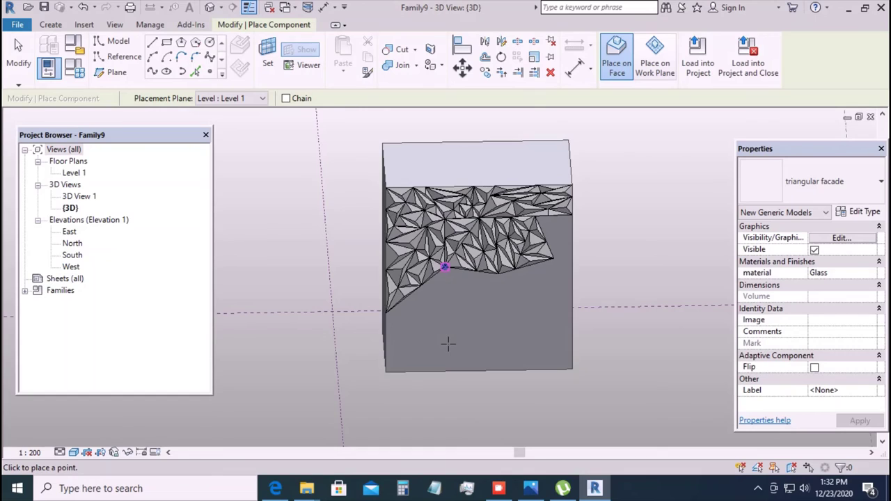
left_click(447, 343)
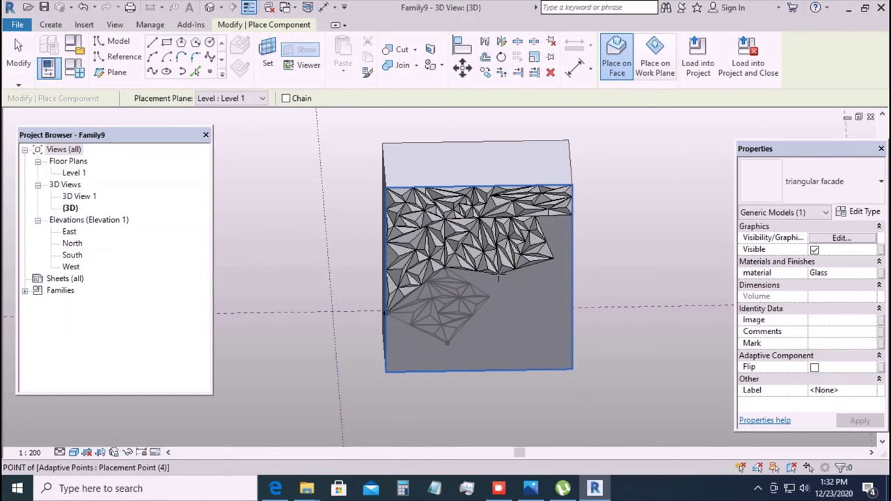
left_click(501, 278)
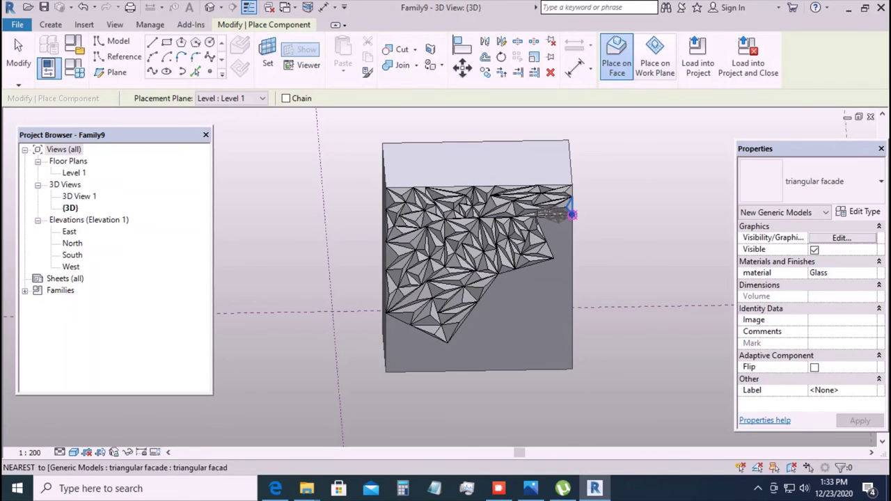
- Place a triangular panel in the upper-right region of the front face
left_click(571, 214)
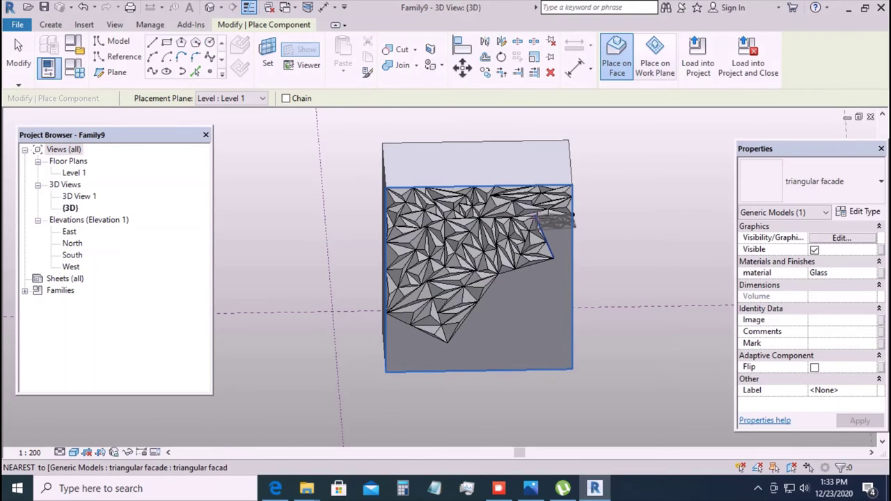
left_click(554, 259)
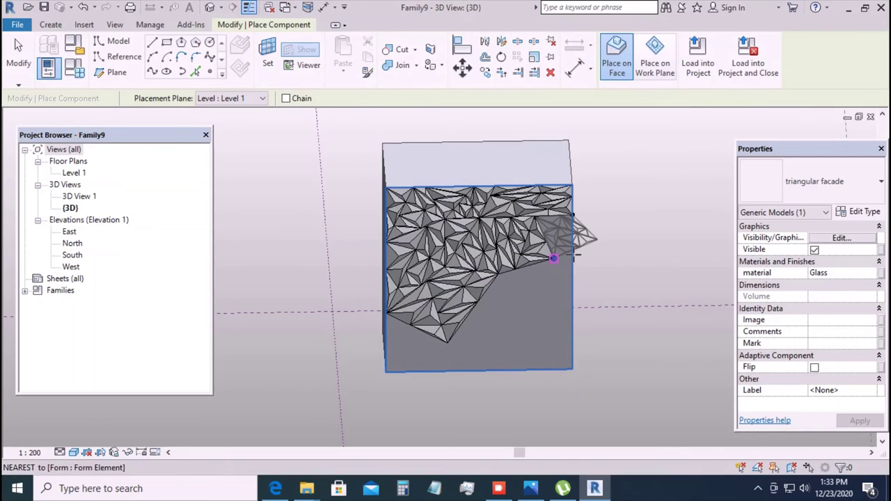
left_click(554, 259)
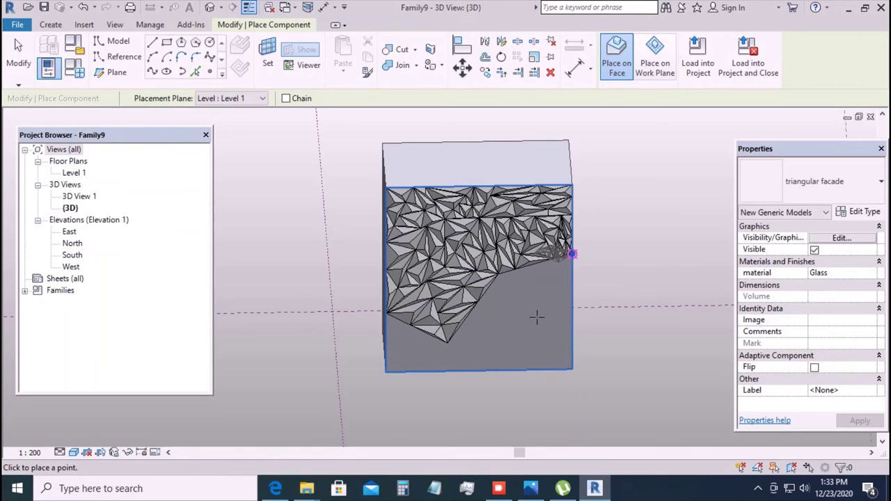
- Add panels along the right edge and fill the lower-centre notch
left_click(573, 324)
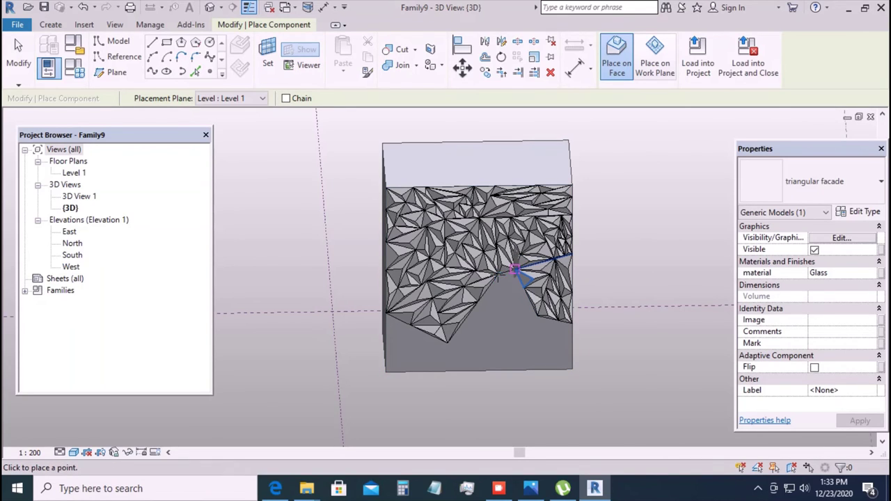
left_click(449, 341)
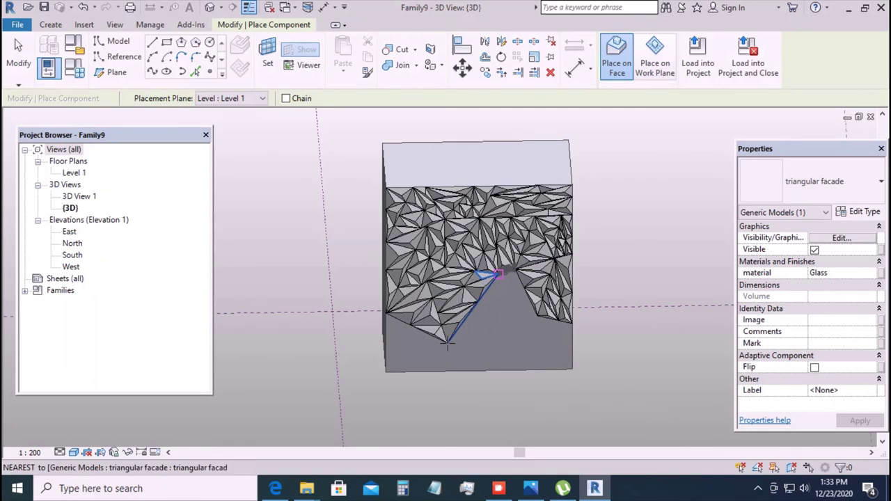
left_click(537, 317)
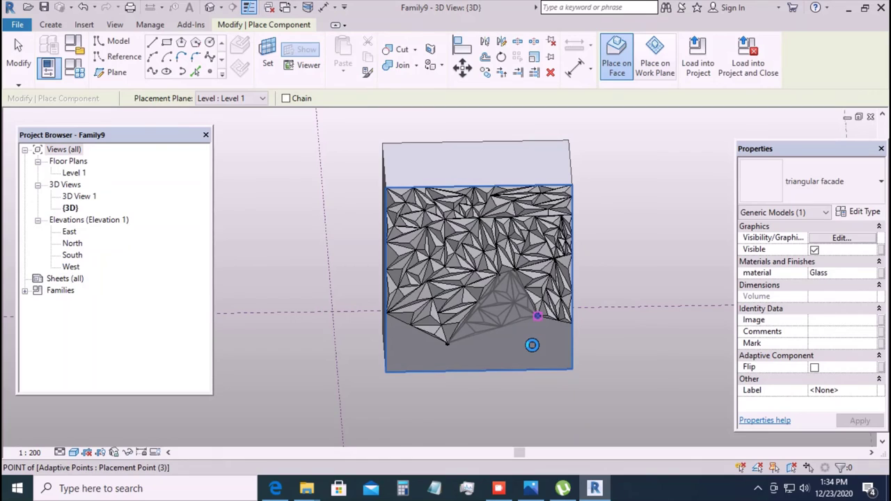
left_click(529, 341)
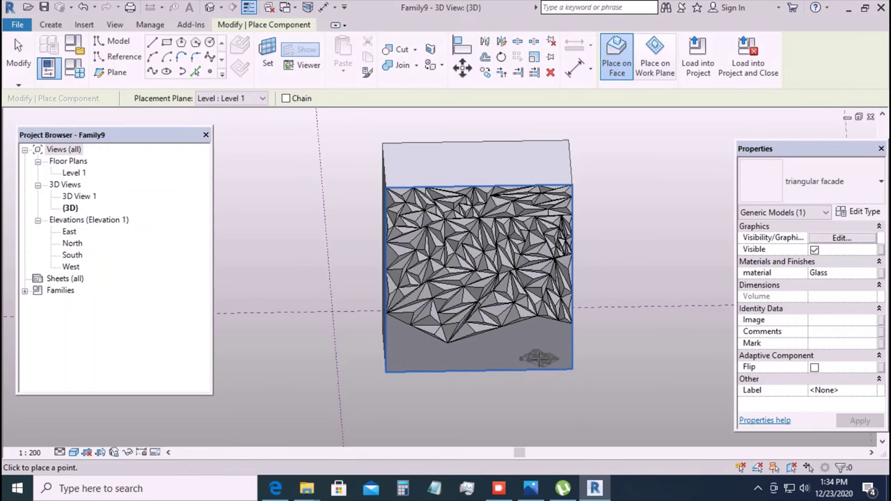
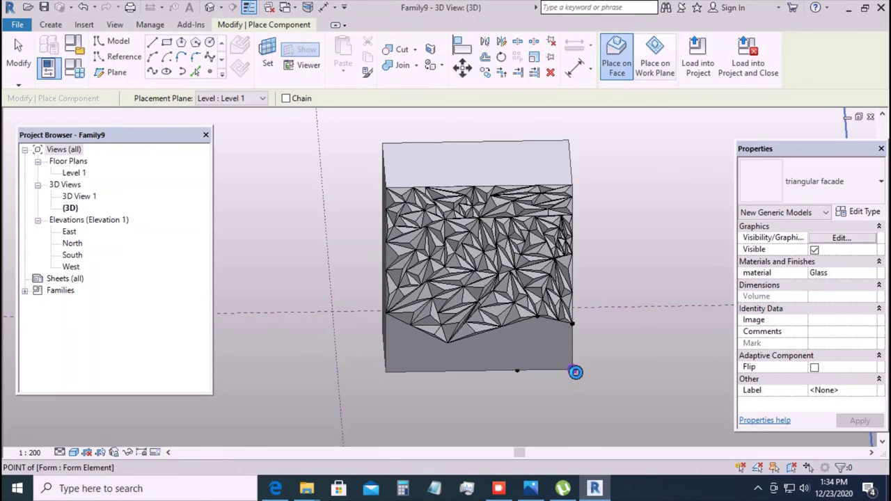
- Place the last two triangular facade panels to fill the empty bottom corners of the face
left_click(574, 373)
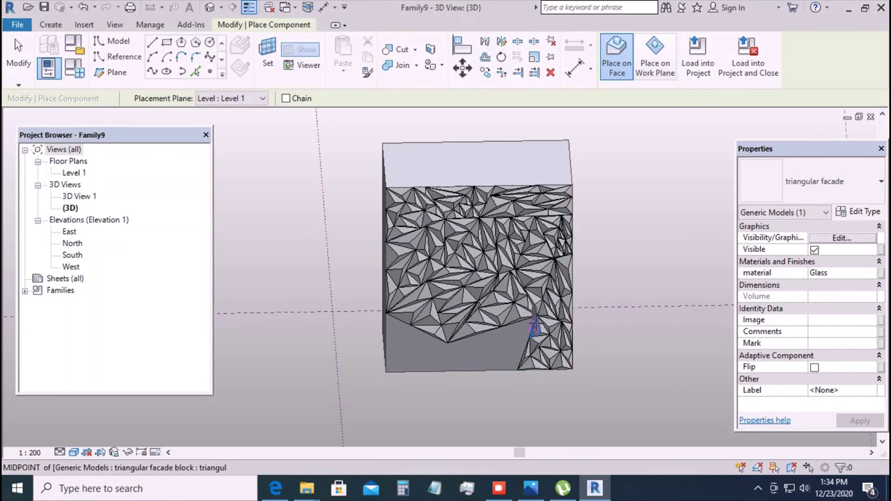
left_click(537, 317)
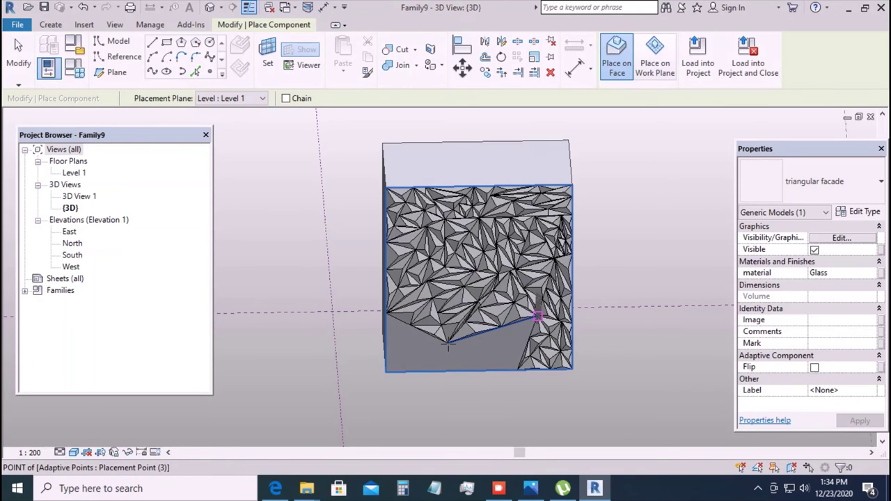
left_click(448, 342)
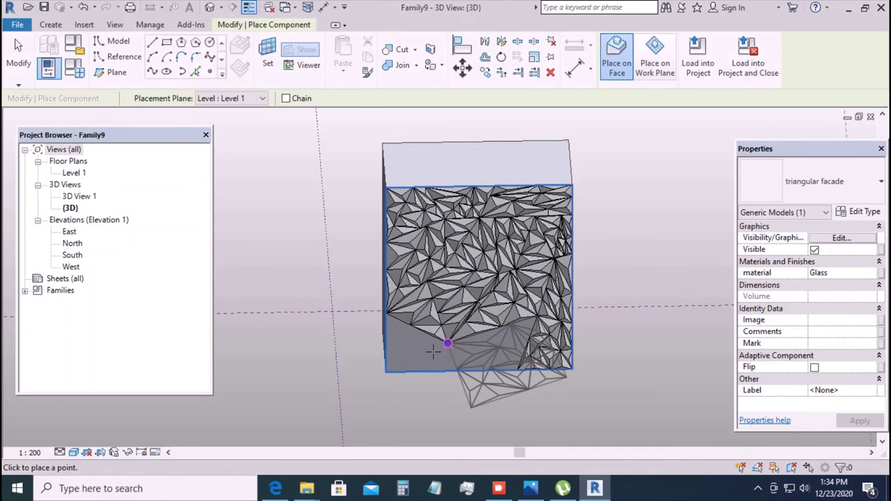
left_click(447, 372)
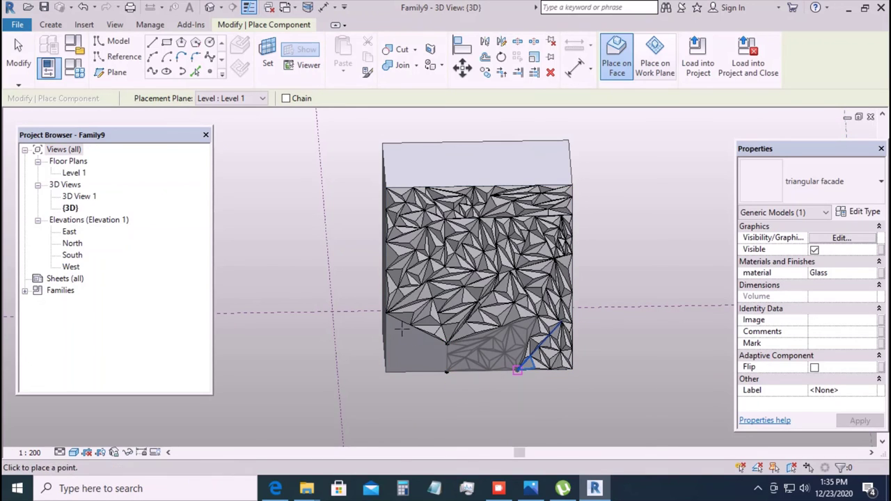
left_click(385, 314)
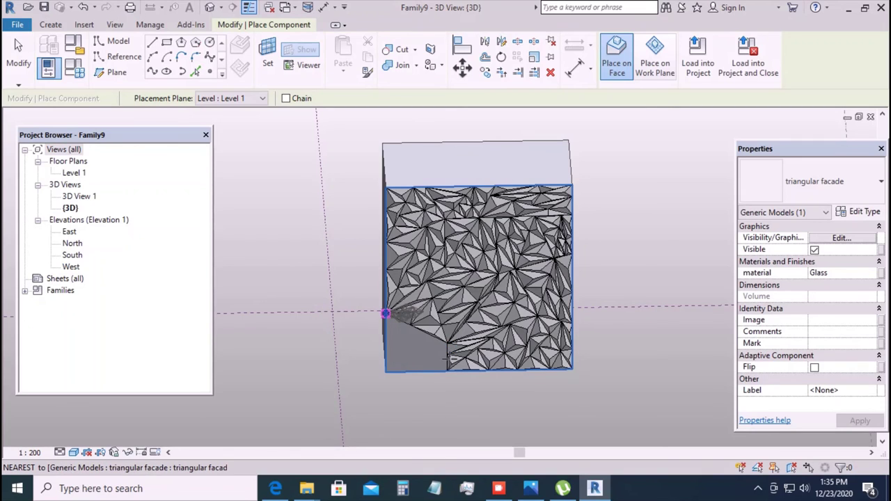
left_click(566, 363)
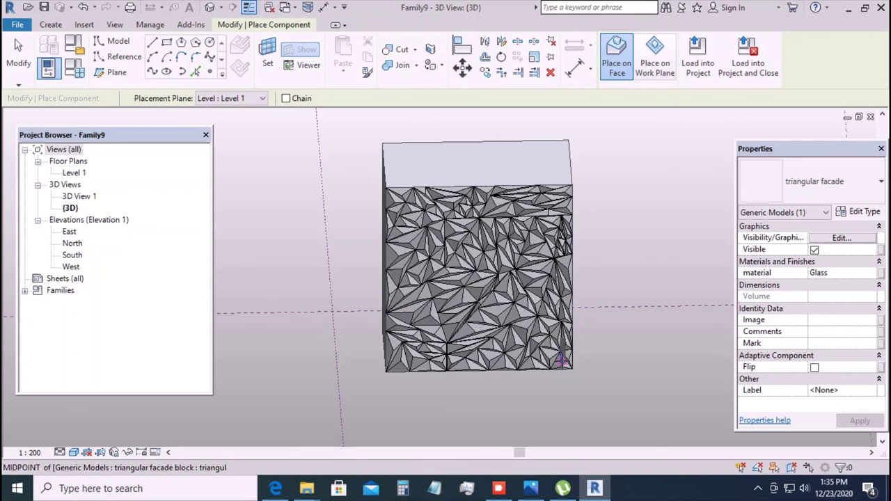
- Exit panel placement and select all 13 facade panel instances in the entire project
key("Escape")
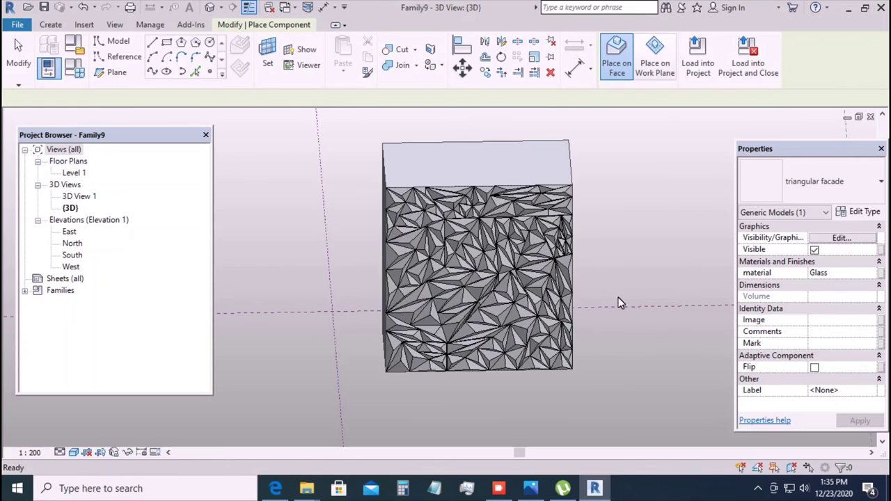
key("Return")
middle_click_drag(646, 357, 627, 362, "shift")
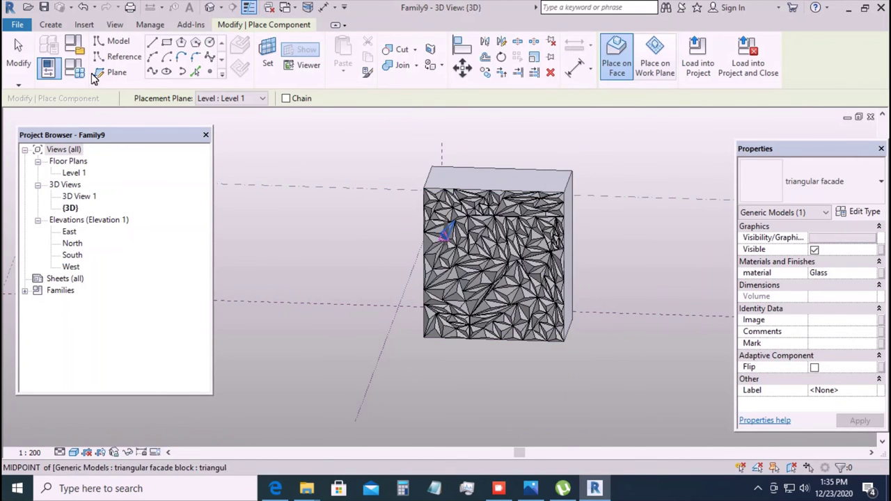
key("Escape")
scroll(443, 333, "up", 2)
scroll(444, 327, "up", 1)
scroll(435, 300, "up", 1)
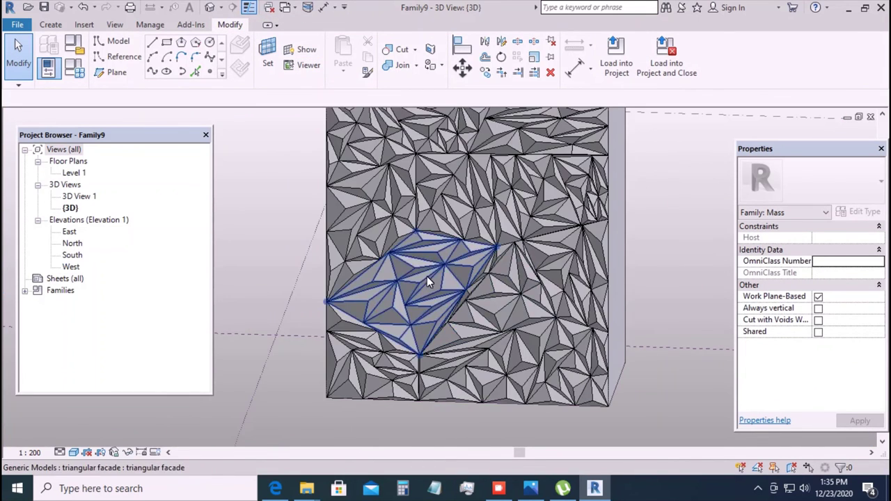
mouse_move(430, 388)
middle_mouse_down("shift")
mouse_move(468, 383)
mouse_move(450, 347)
mouse_move(456, 386)
middle_mouse_up("shift")
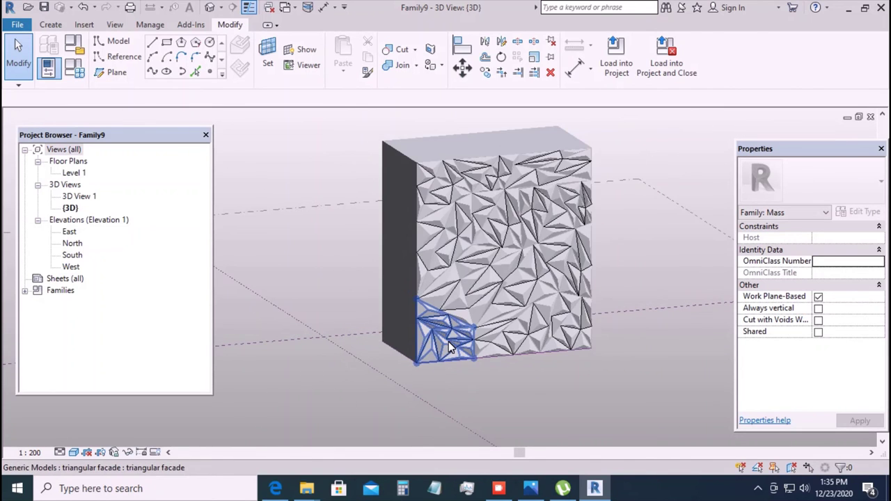
left_click(527, 293)
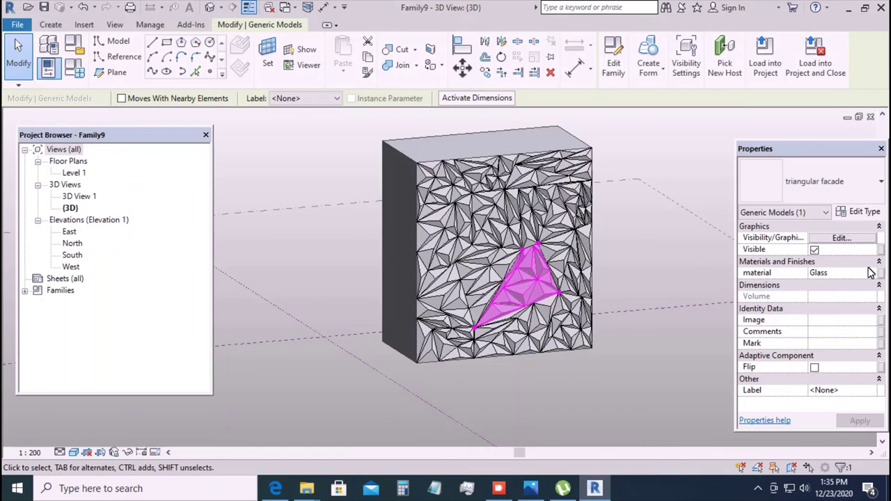
right_click(643, 242)
mouse_move(702, 323)
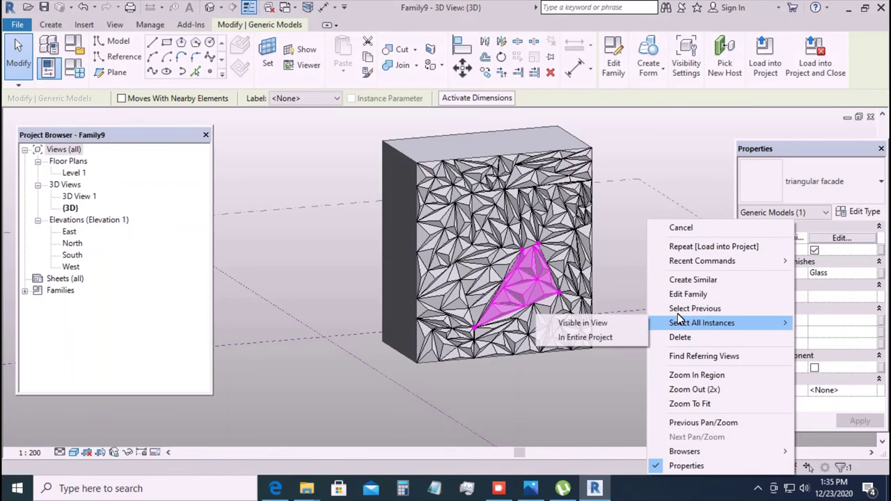
left_click(603, 338)
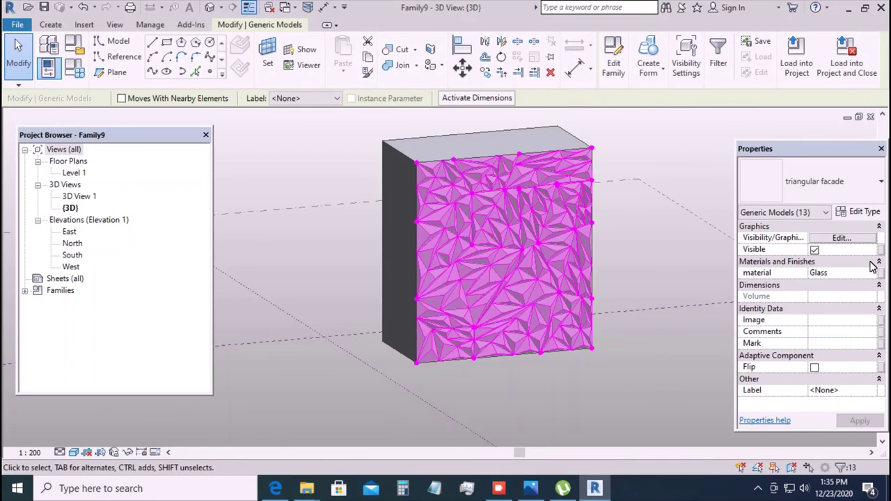
- Associate the panels' Material with a new instance family parameter named 'material'
left_click(876, 273)
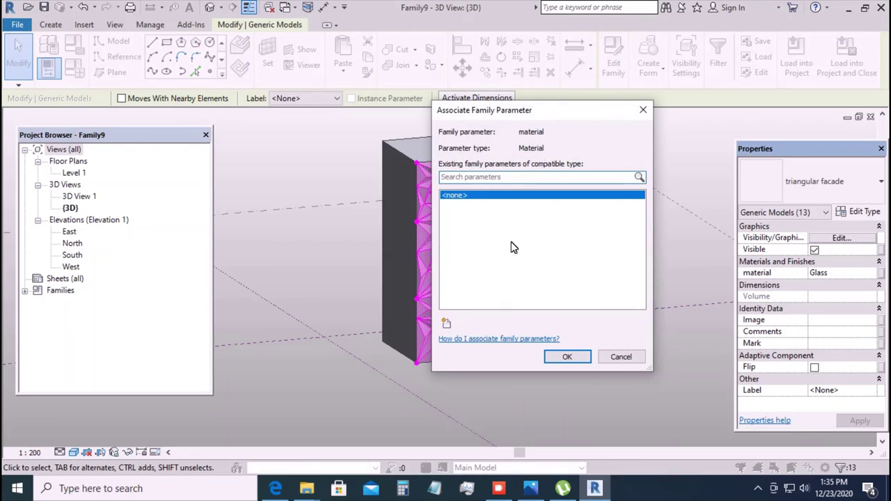
left_click(441, 322)
type("material")
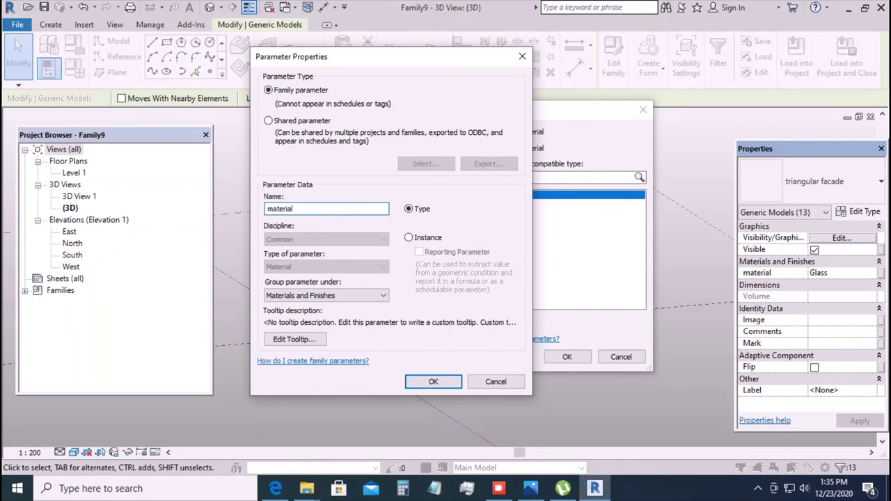
left_click(408, 237)
left_click(433, 381)
left_click(564, 355)
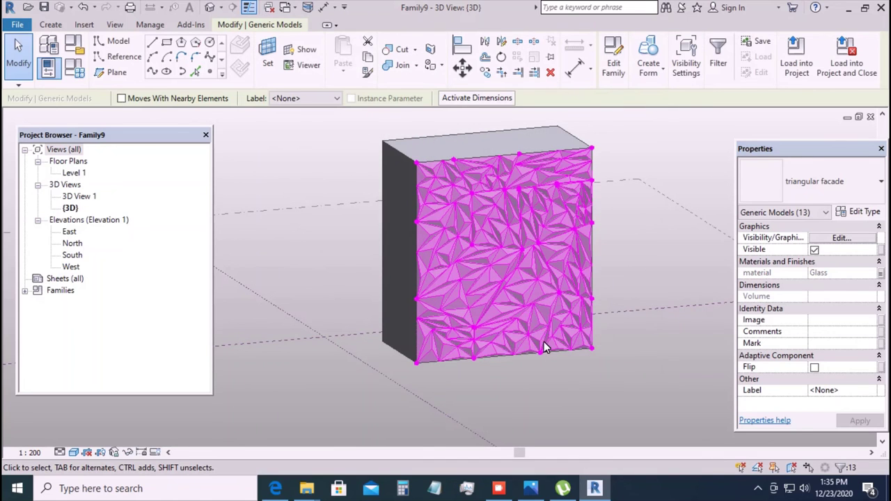
left_click(75, 78)
- Give the Glass material a custom pink colour, RGB 255-128-192, and apply it to the panels
left_click(705, 207)
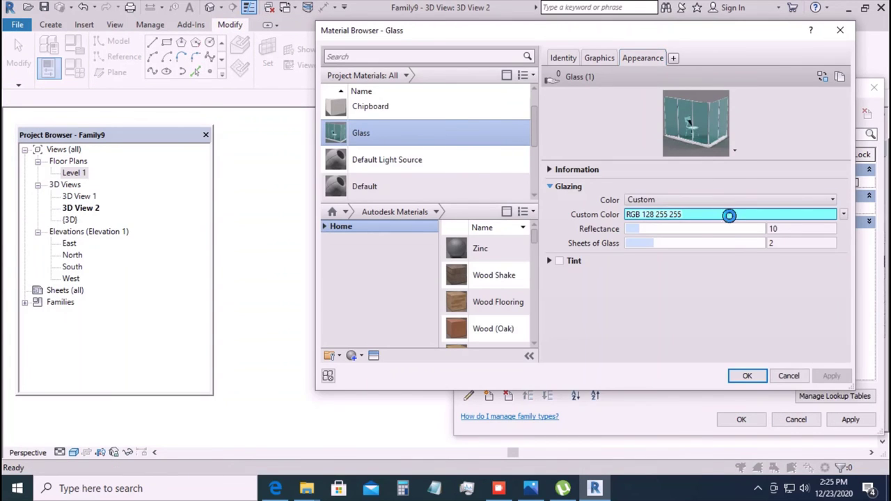
left_click(727, 214)
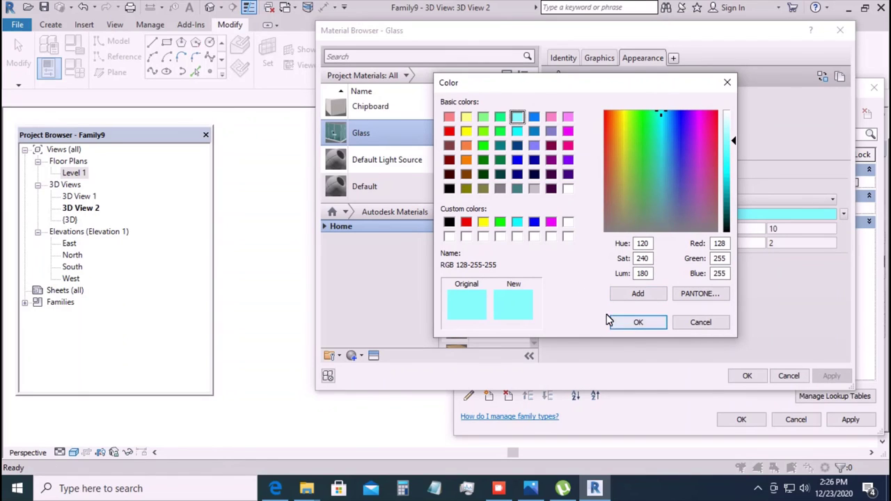
left_click(551, 117)
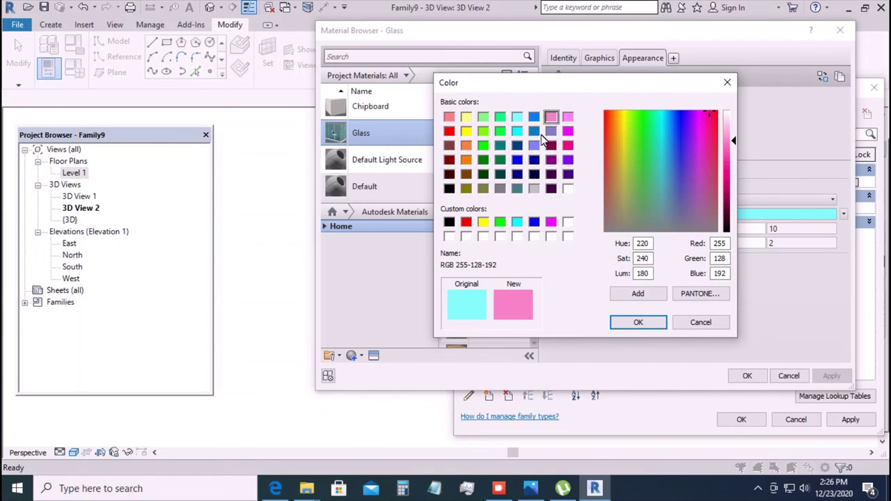
left_click(638, 322)
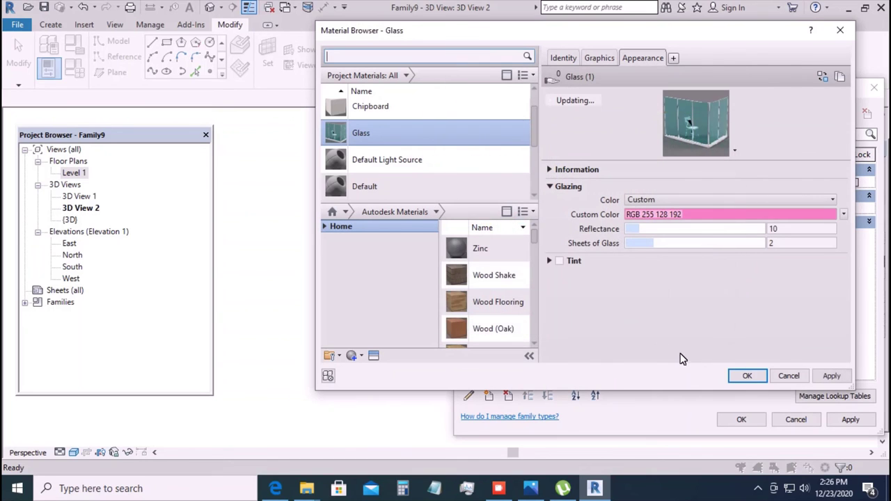
left_click(747, 376)
left_click(843, 420)
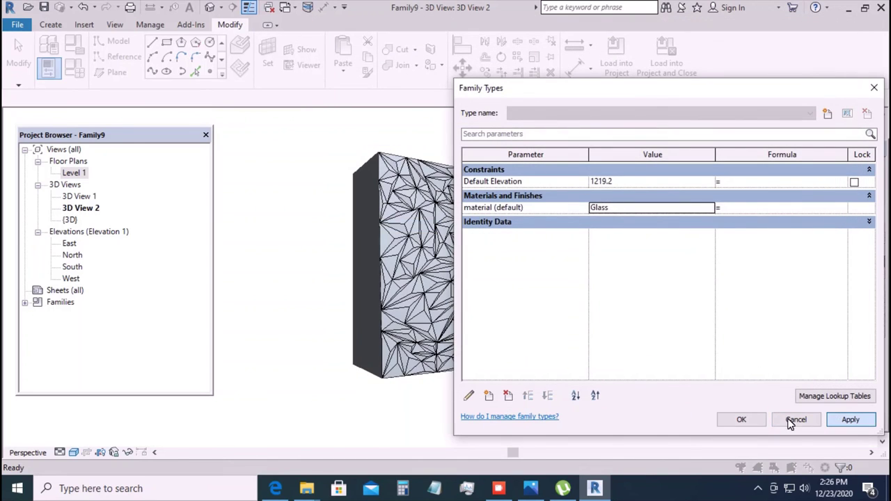
left_click(734, 419)
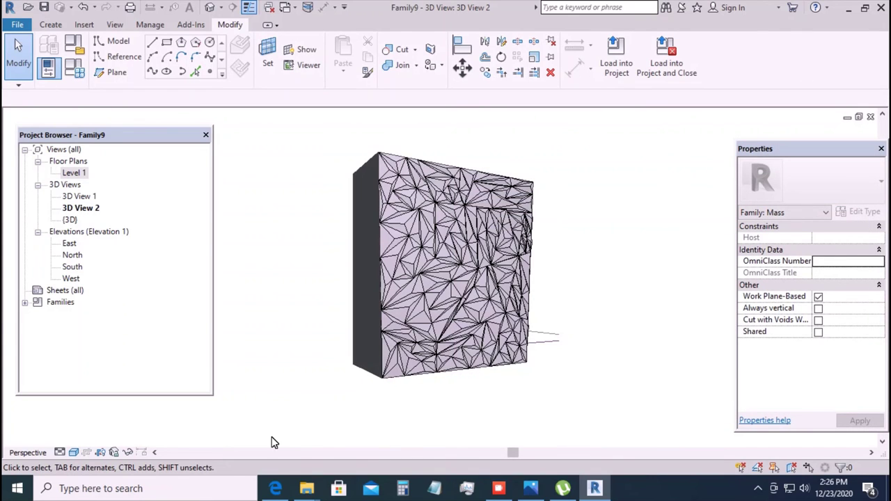
- Switch the 3D view's visual style to Realistic to display the pink glass panels
left_click(69, 451)
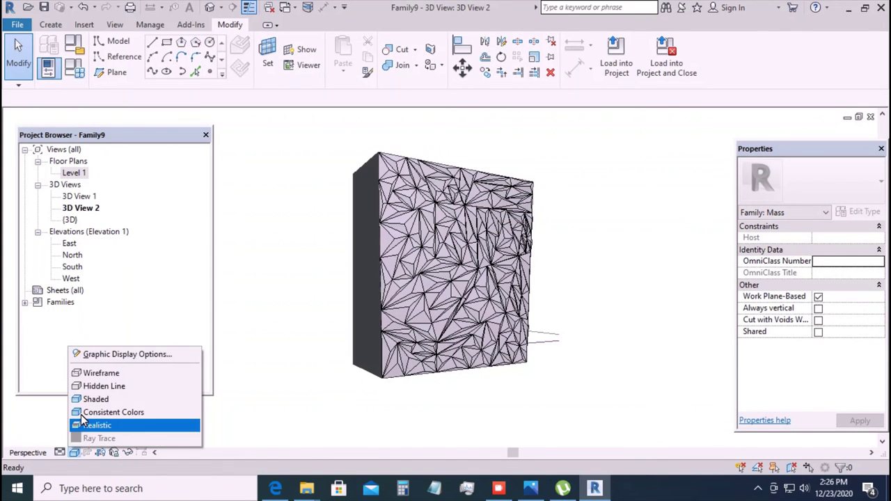
left_click(112, 423)
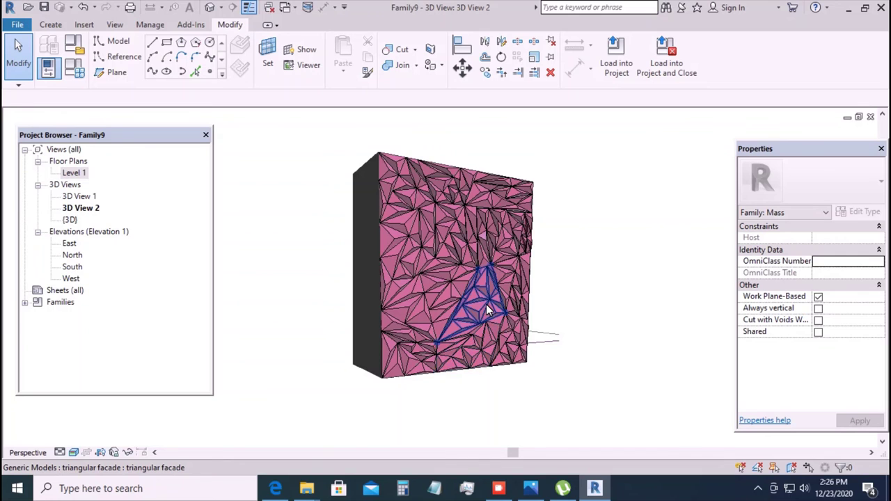
scroll(486, 304, "up", 2)
scroll(521, 120, "up", 1)
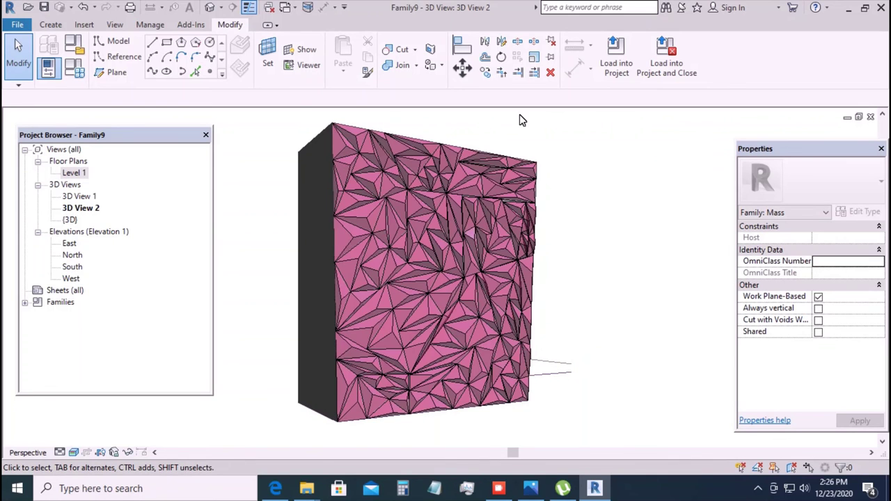
scroll(519, 116, "up", 1)
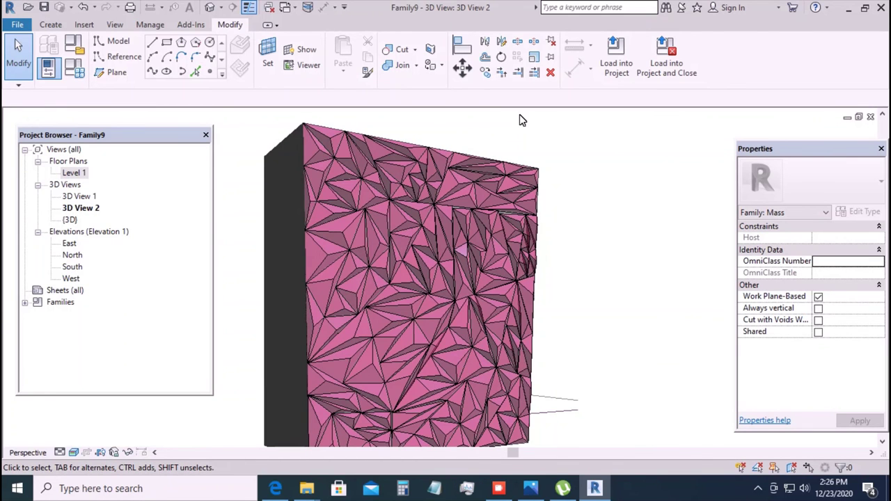